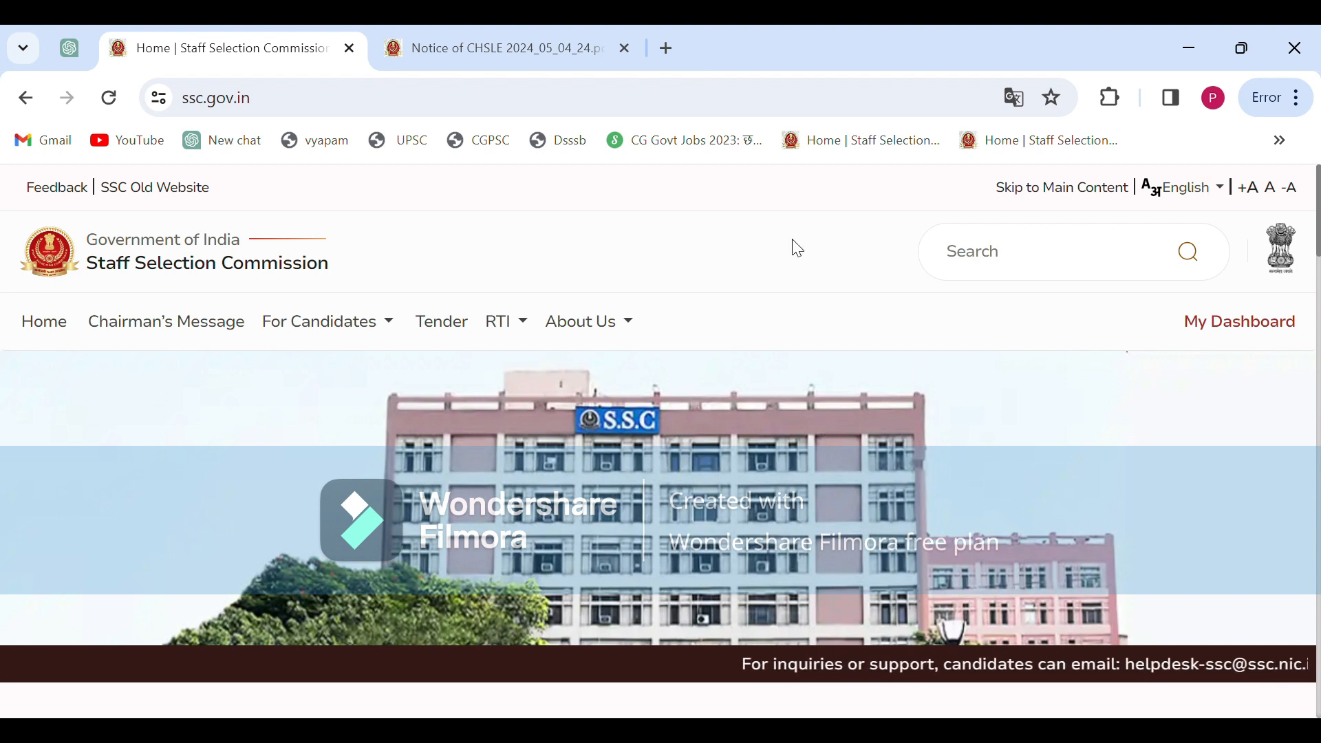
Open a new blank tab beside the SSC homepage
left_click(666, 48)
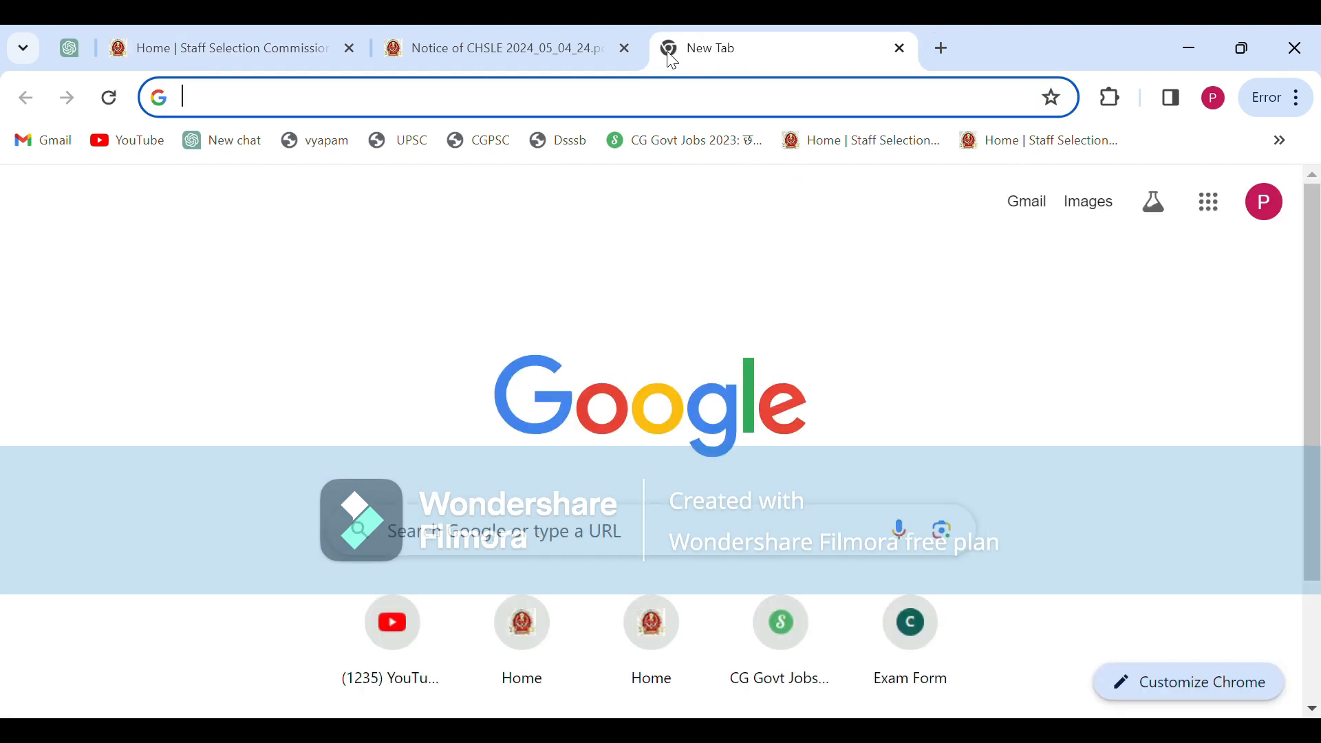
Search Google for 'ssc', review the Staff Selection Commission results, then return to the SSC tab
type("ssc")
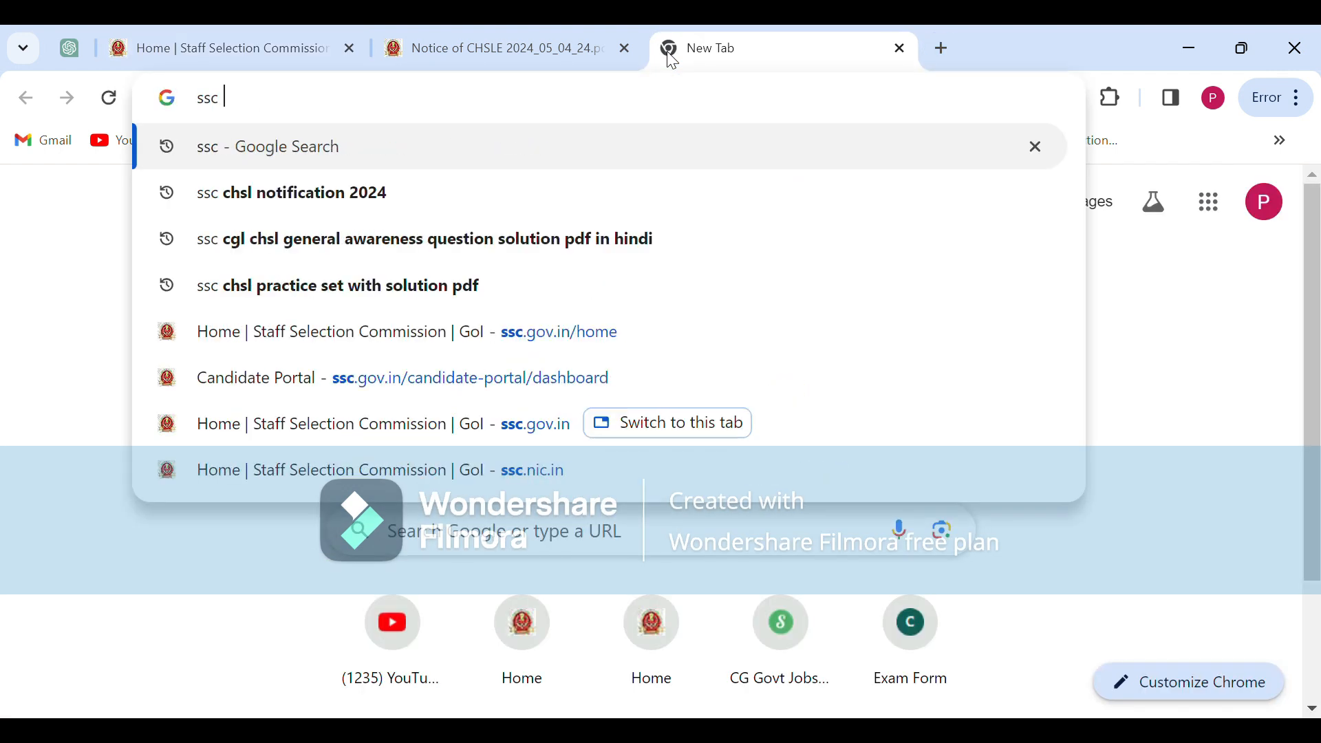
key("Return")
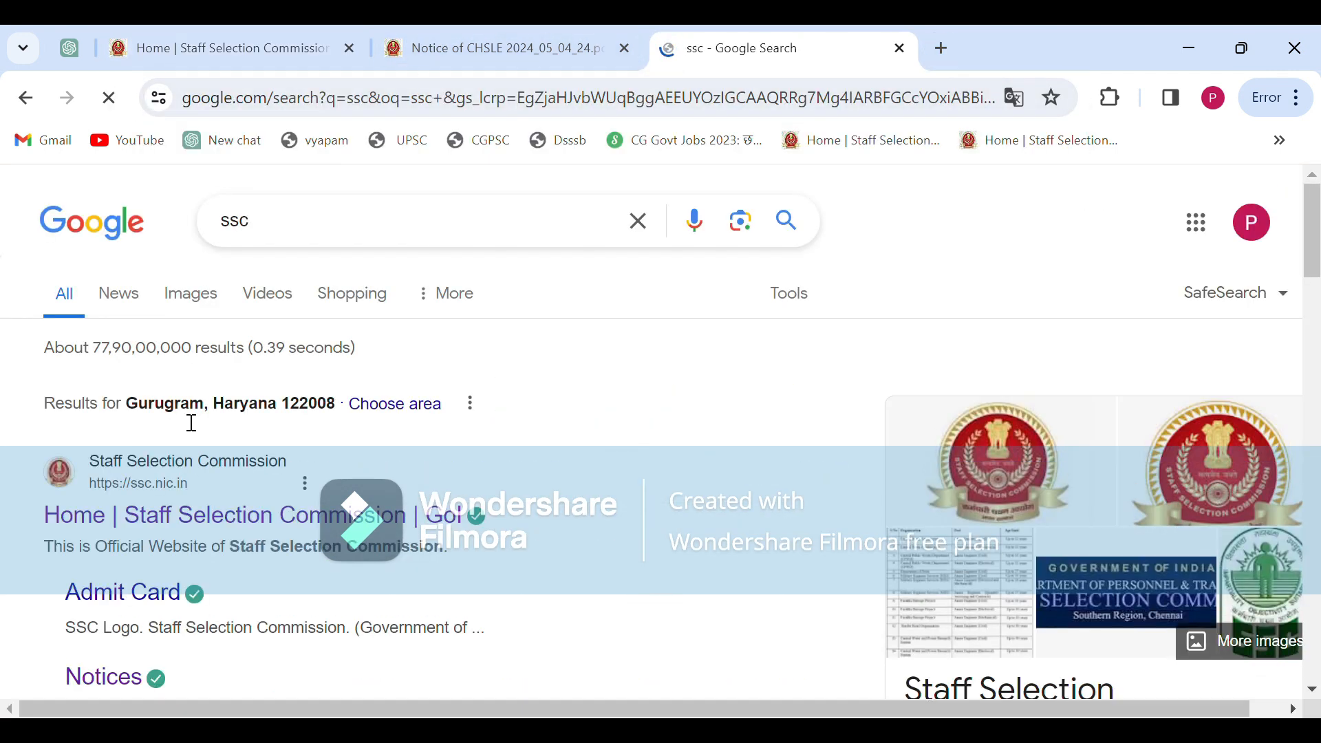
scroll(183, 413, "down", 2)
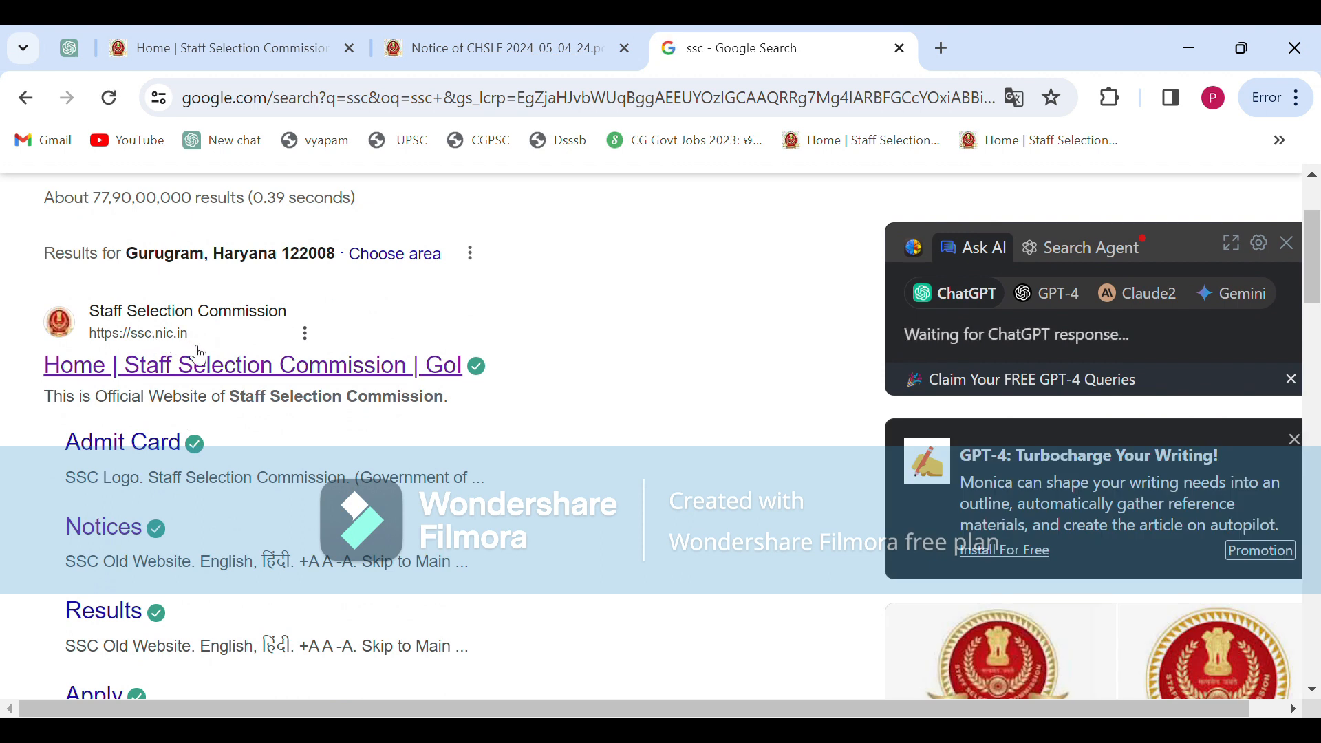
scroll(185, 347, "down", 2)
scroll(192, 347, "down", 6)
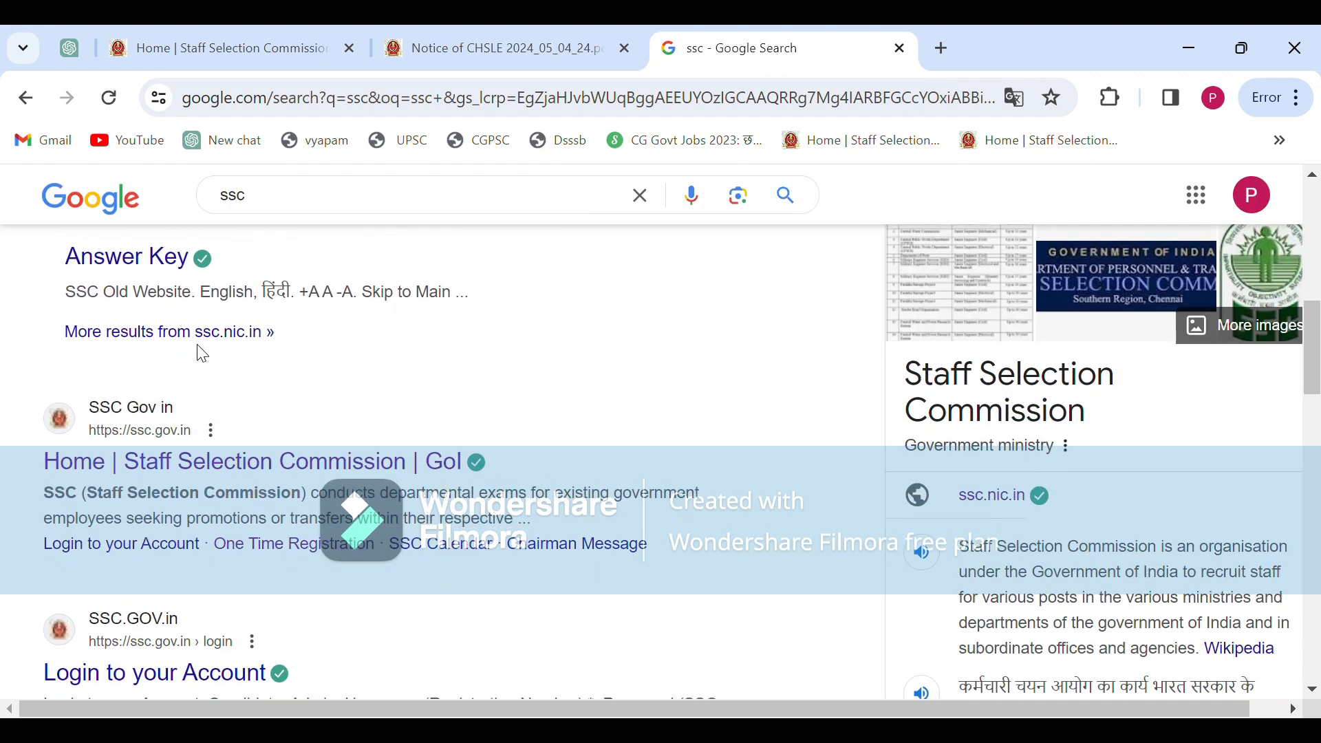
scroll(271, 431, "down", 2)
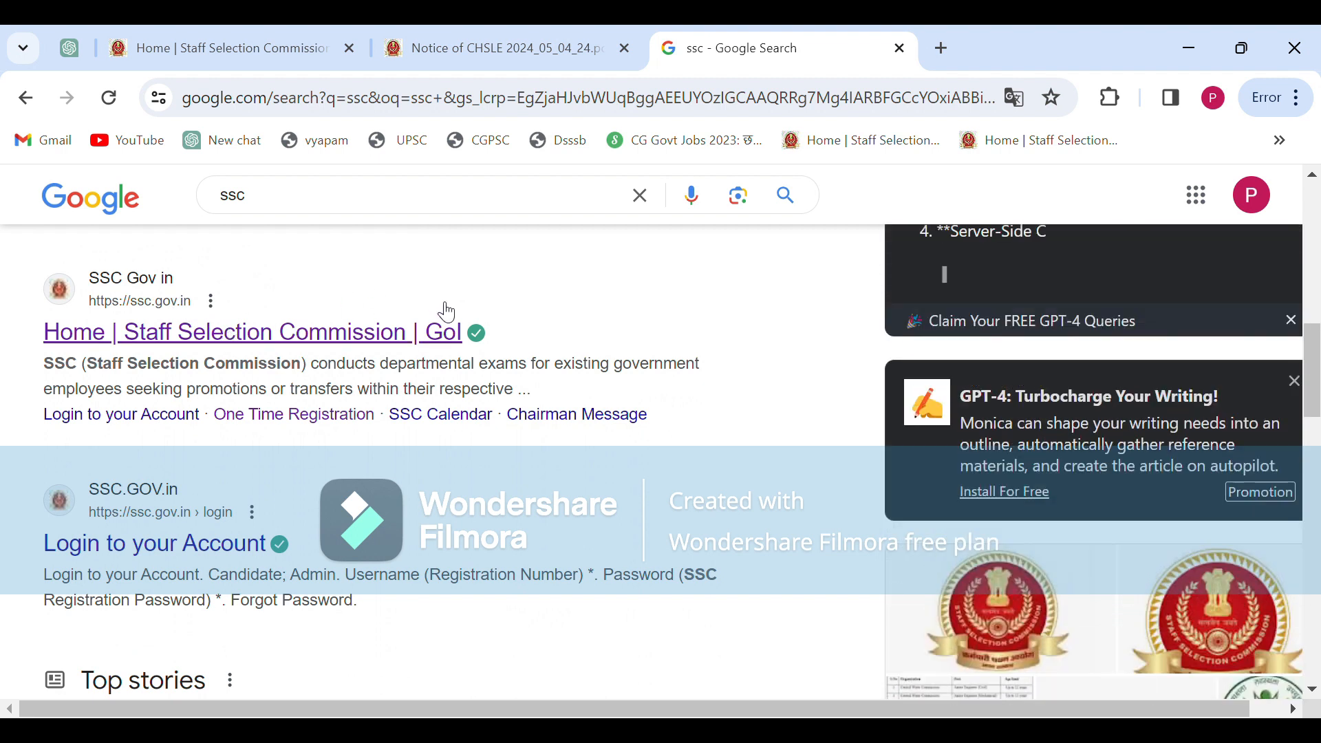
scroll(376, 329, "up", 5)
scroll(376, 329, "up", 3)
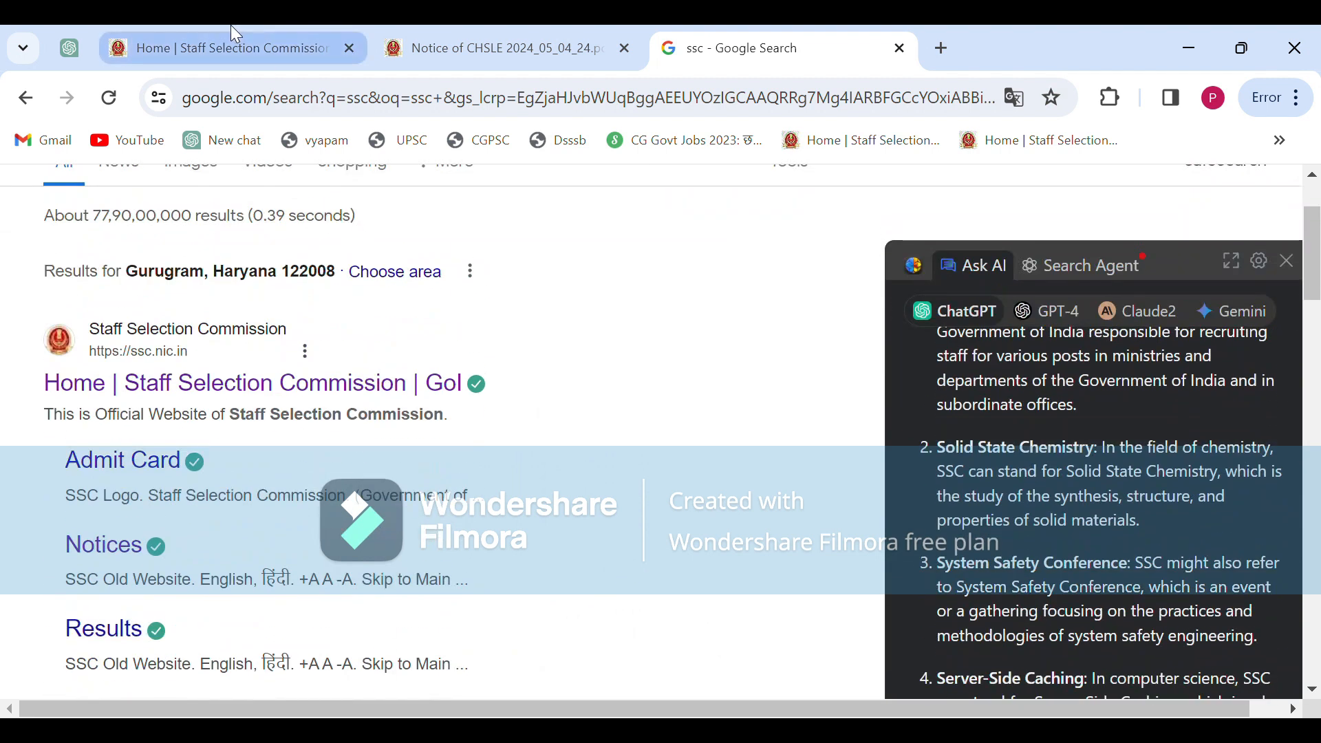
left_click(233, 26)
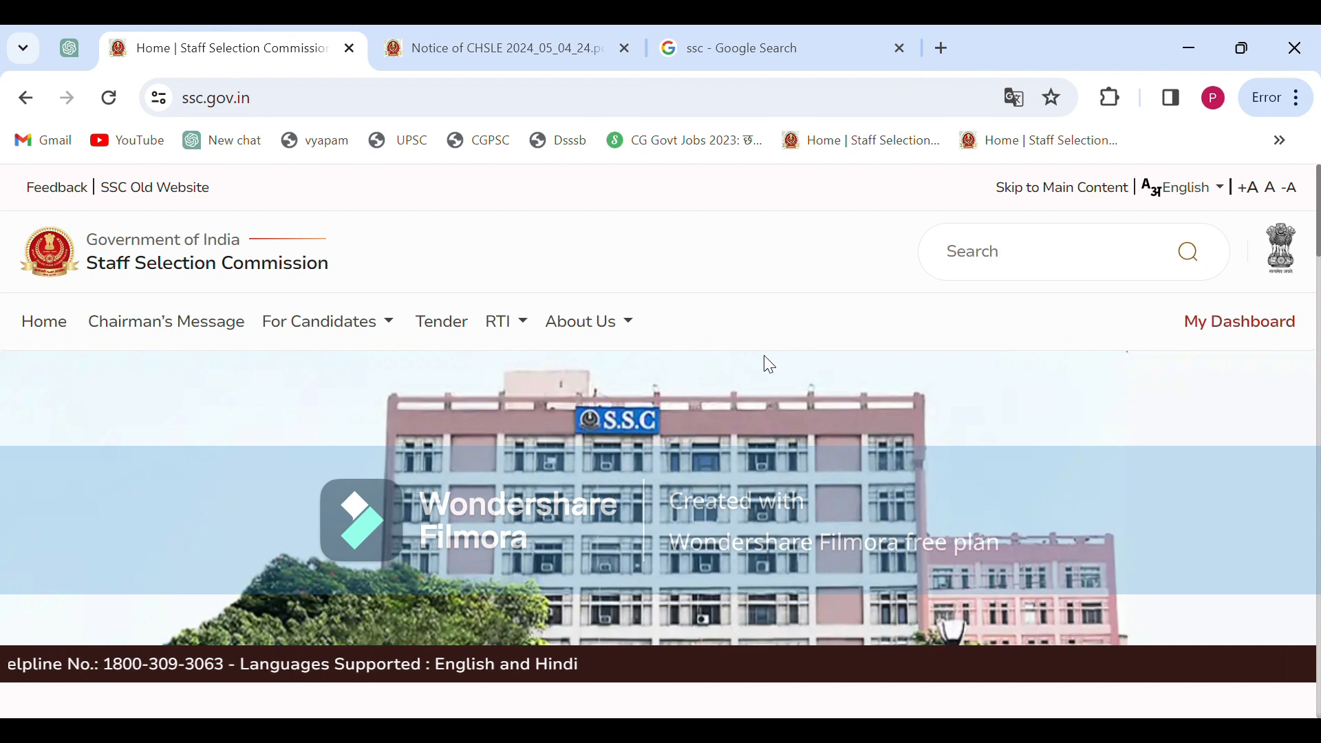
Open the Notice of CHSLE 2024 PDF from the SSC Notice Board
scroll(761, 356, "down", 8)
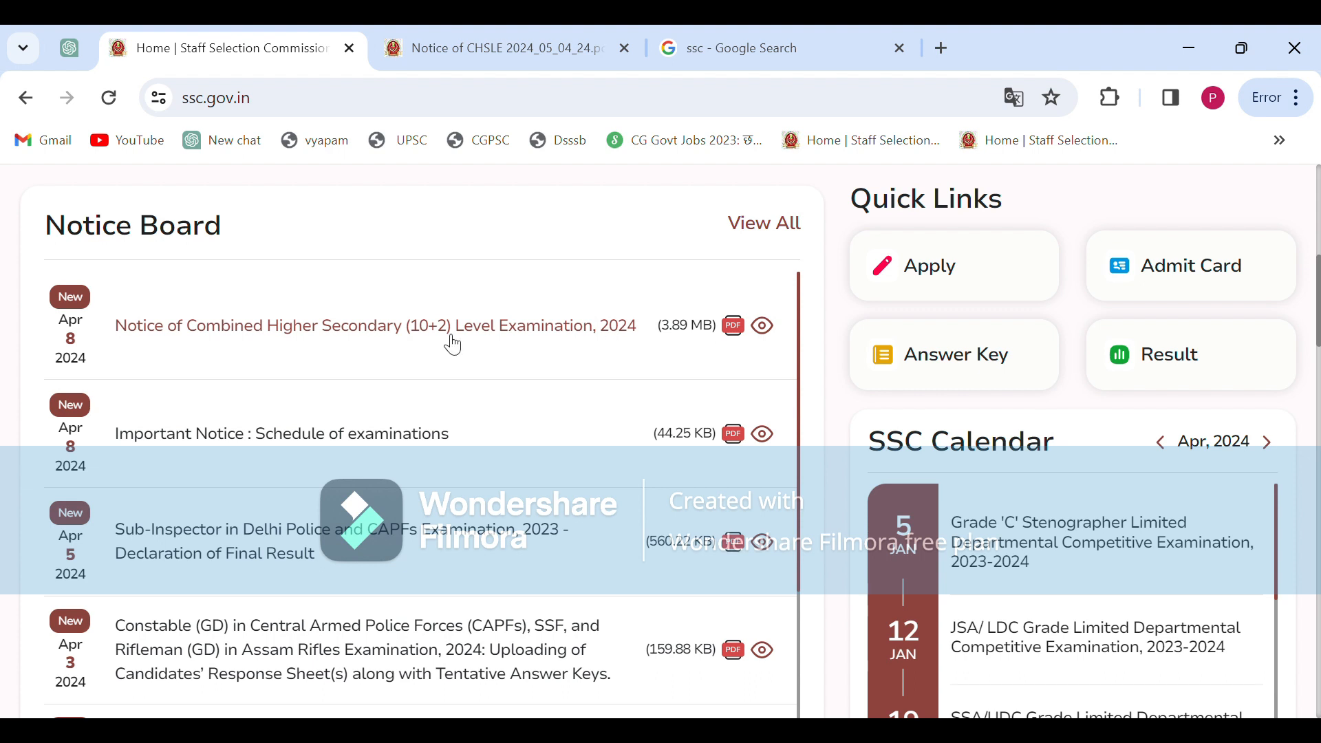
left_click(463, 38)
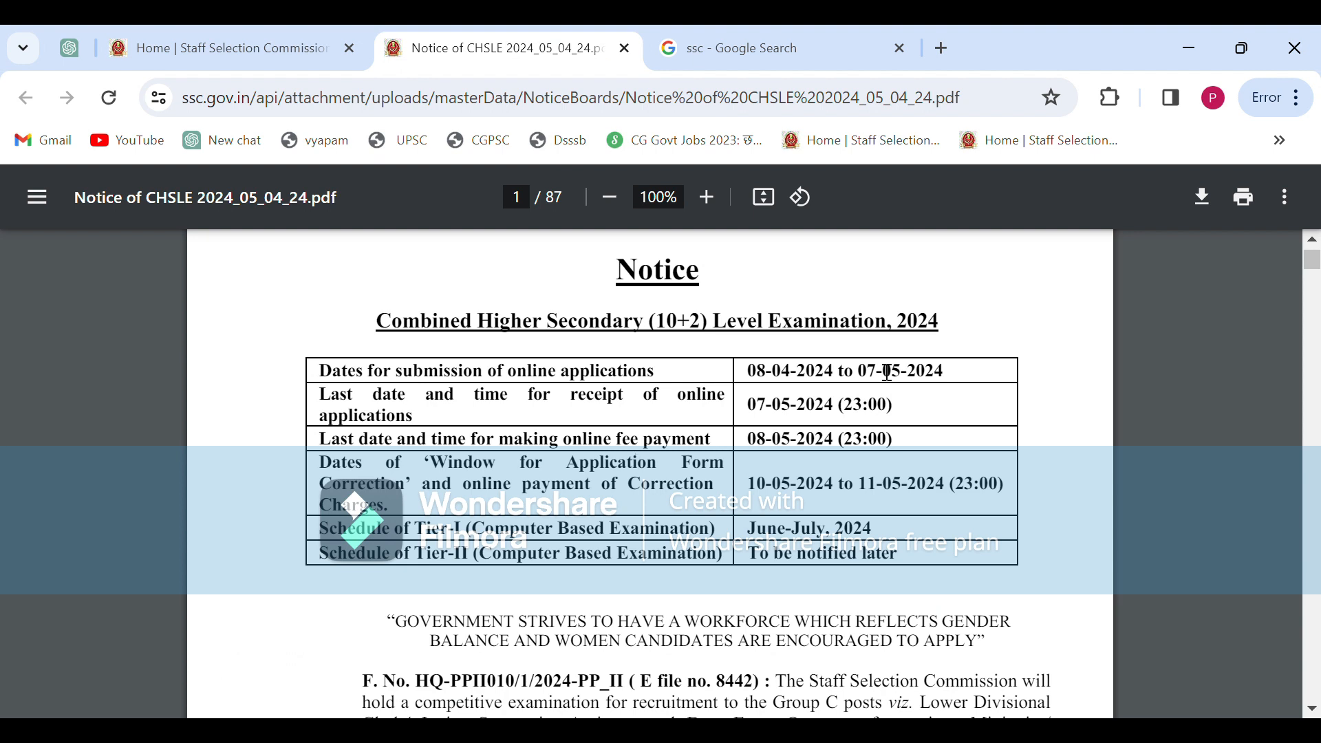
Read the CHSL notice's dates, pay scales, vacancies and age limits up to page 6
scroll(794, 459, "down", 7)
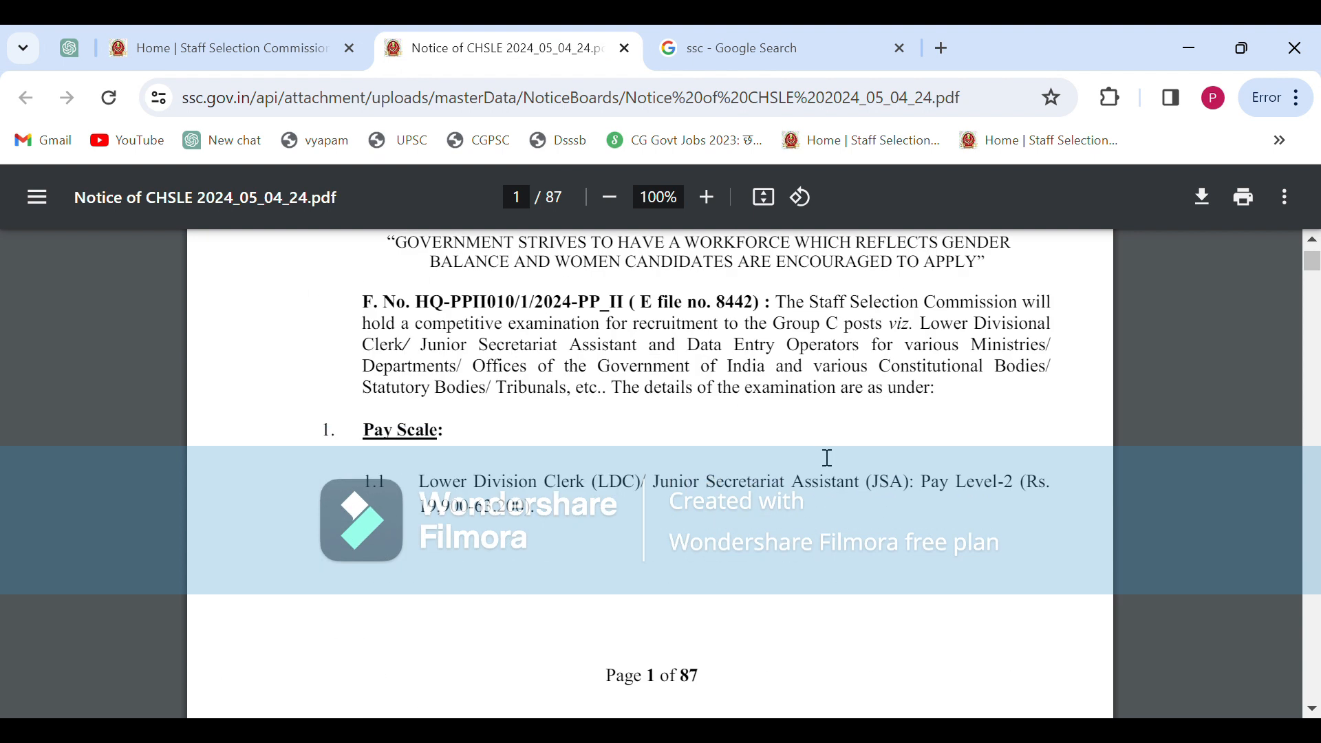
scroll(825, 457, "up", 2)
scroll(826, 458, "down", 2)
scroll(825, 458, "up", 2)
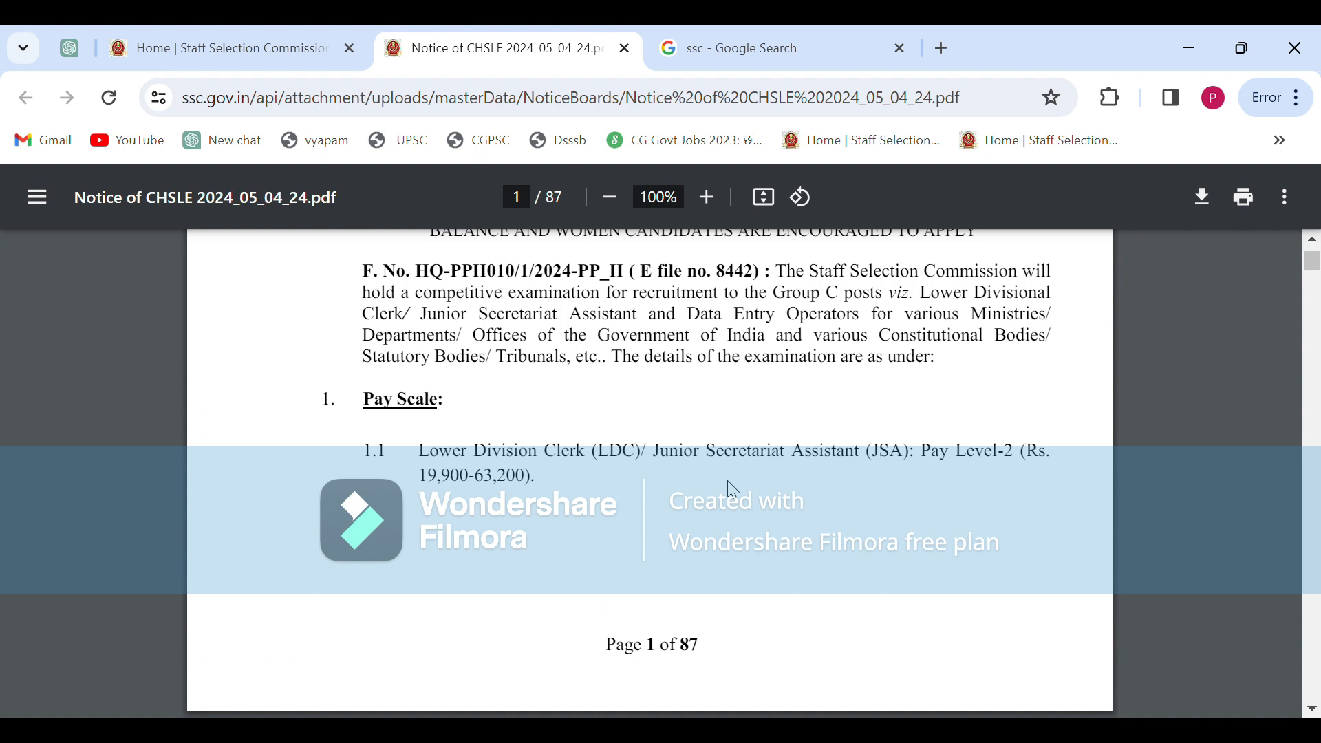
scroll(733, 489, "down", 6)
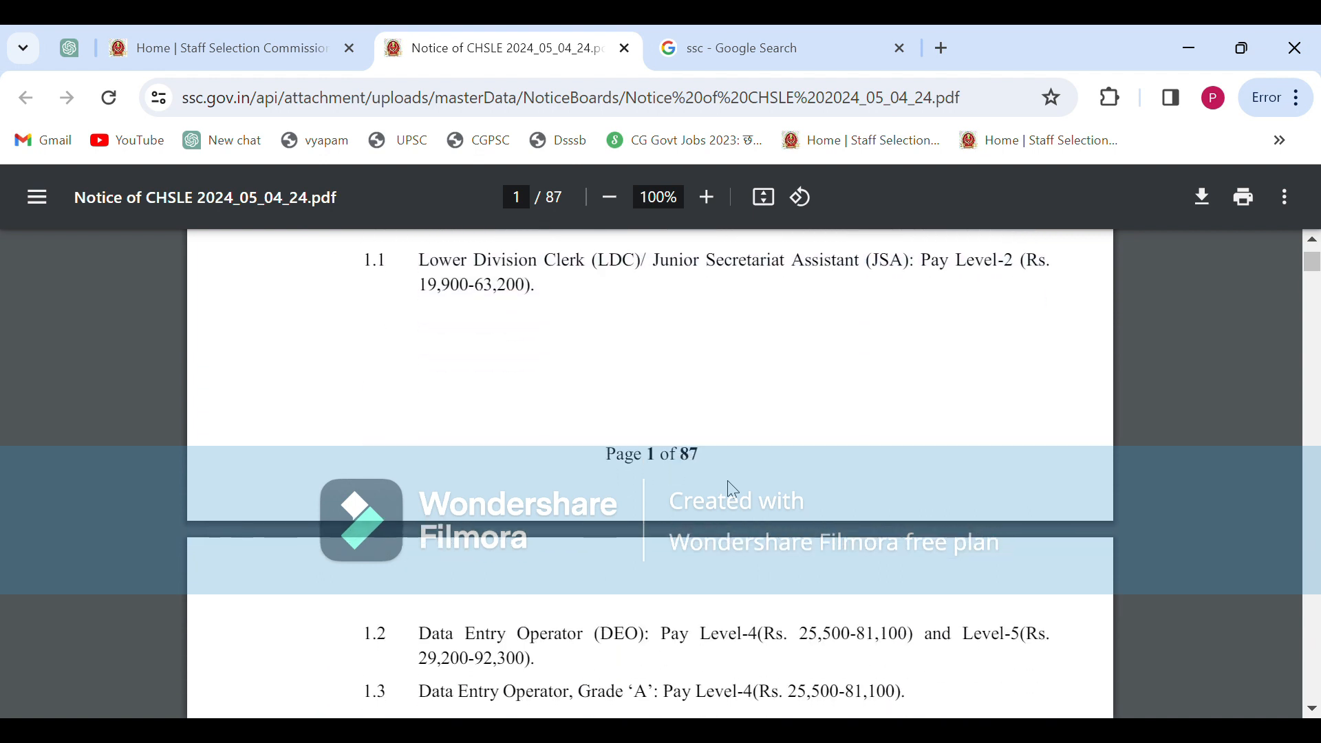
scroll(733, 488, "up", 1)
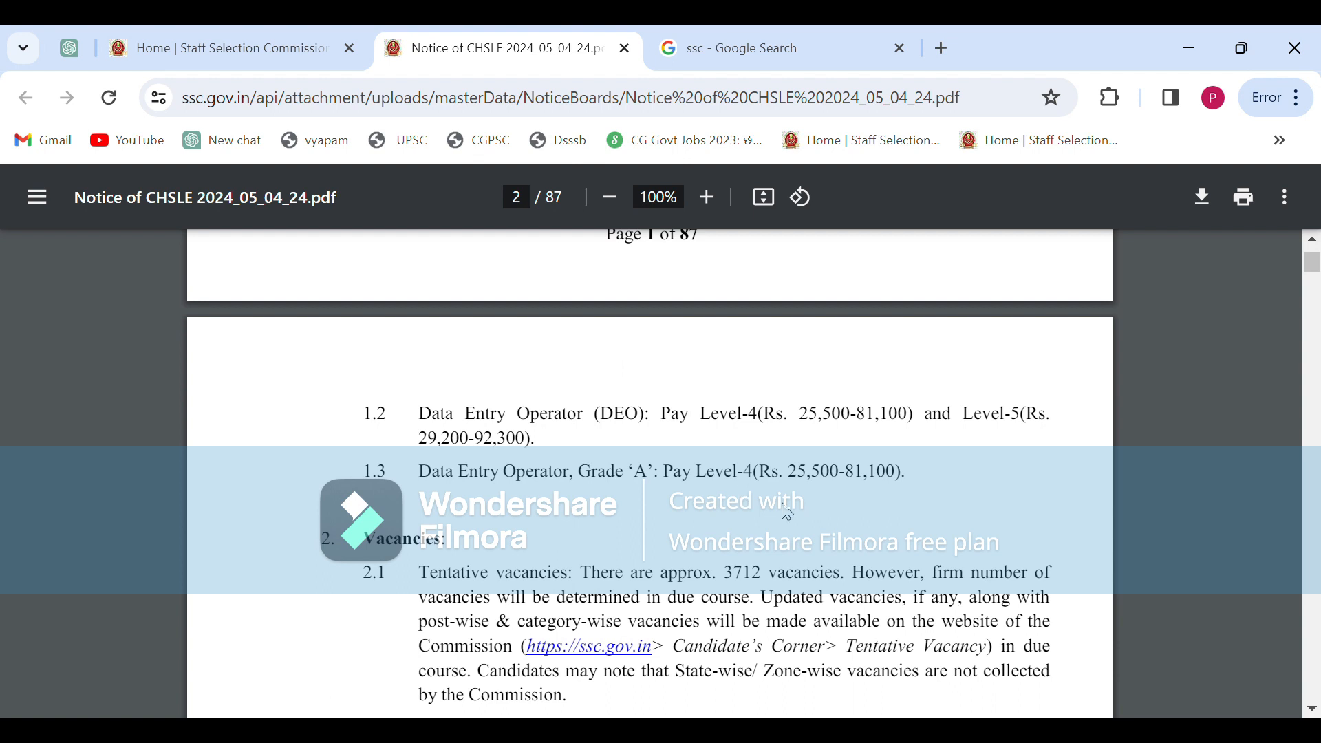
scroll(788, 513, "down", 12)
scroll(788, 512, "down", 10)
scroll(788, 512, "down", 6)
scroll(787, 512, "up", 3)
scroll(788, 513, "down", 6)
scroll(788, 513, "down", 8)
scroll(788, 512, "up", 1)
scroll(788, 513, "down", 5)
scroll(788, 512, "down", 15)
scroll(787, 513, "down", 6)
scroll(788, 513, "up", 5)
left_click(227, 48)
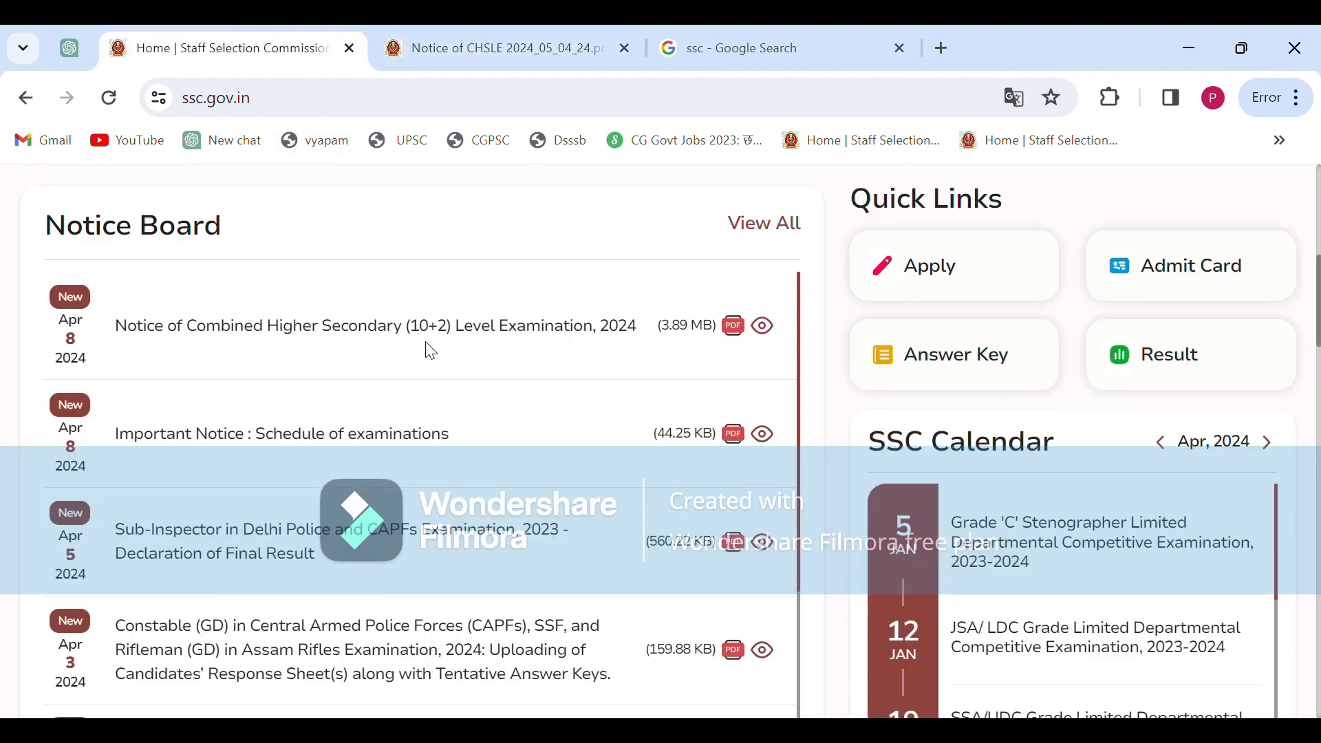
Open the CHSL notice in a background tab and start applying for CHSL 2024
middle_click(389, 336)
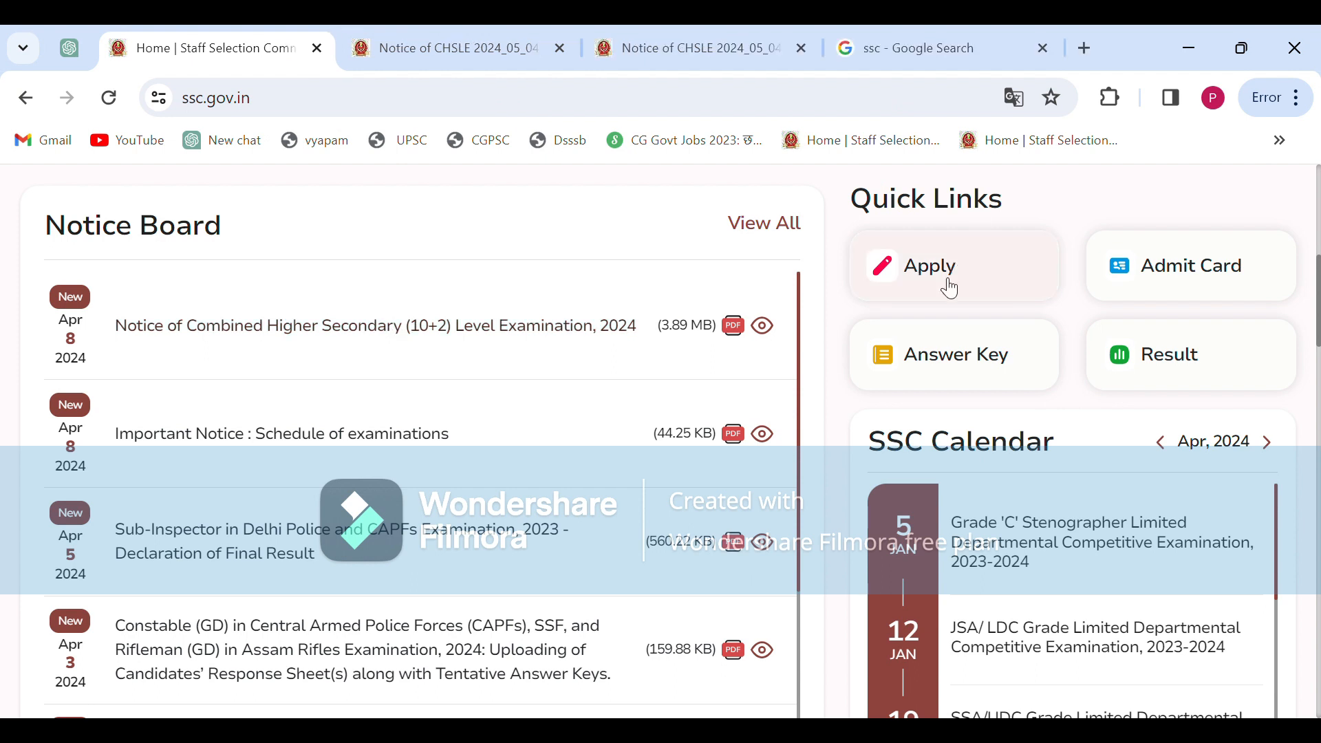
left_click(940, 278)
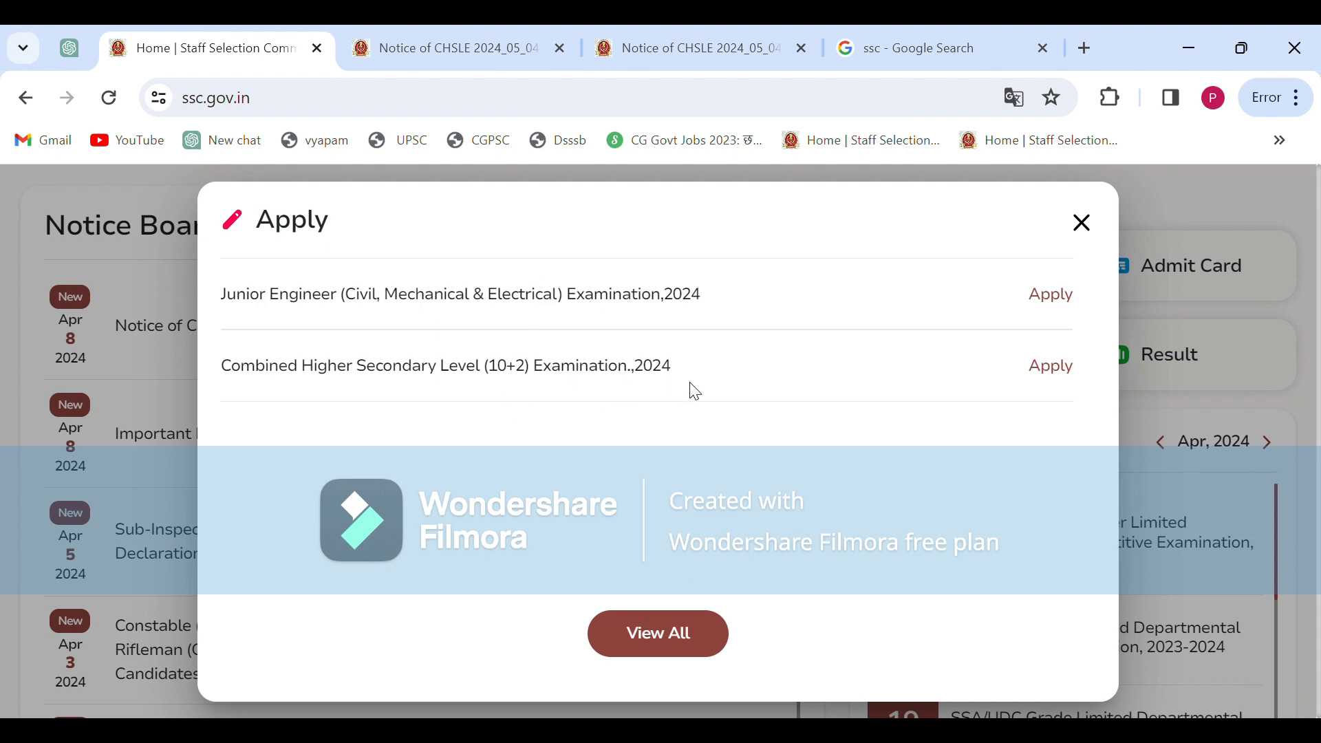
left_click(1056, 377)
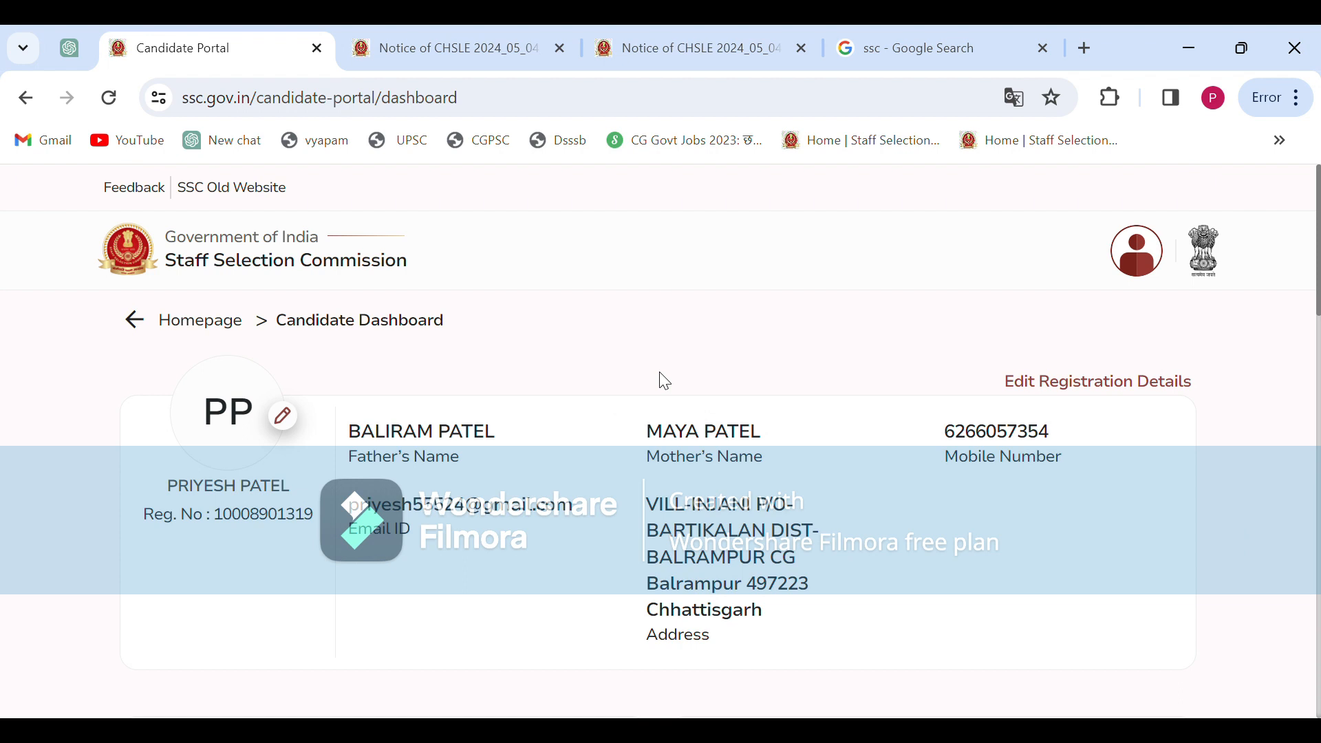
Apply from the CHSL 2024 card under Live Examinations and read the instructions
scroll(665, 381, "down", 2)
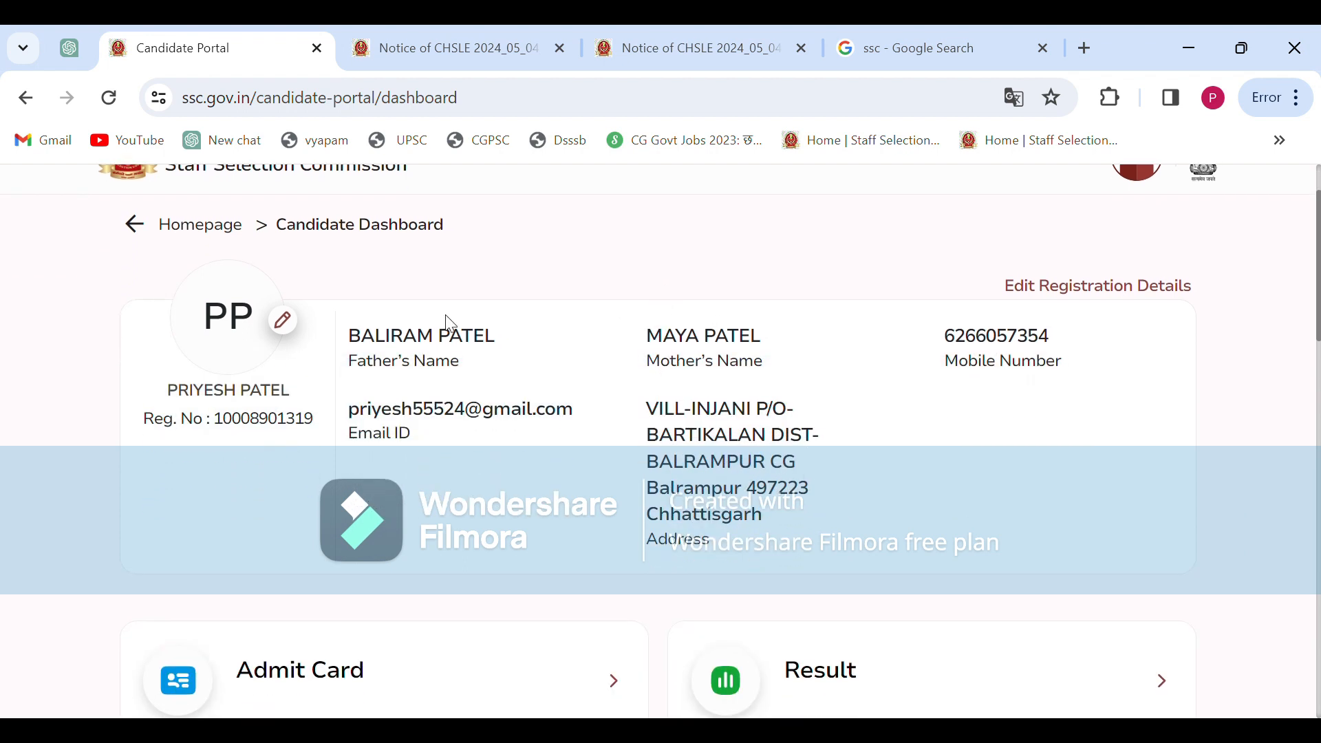
scroll(847, 471, "down", 5)
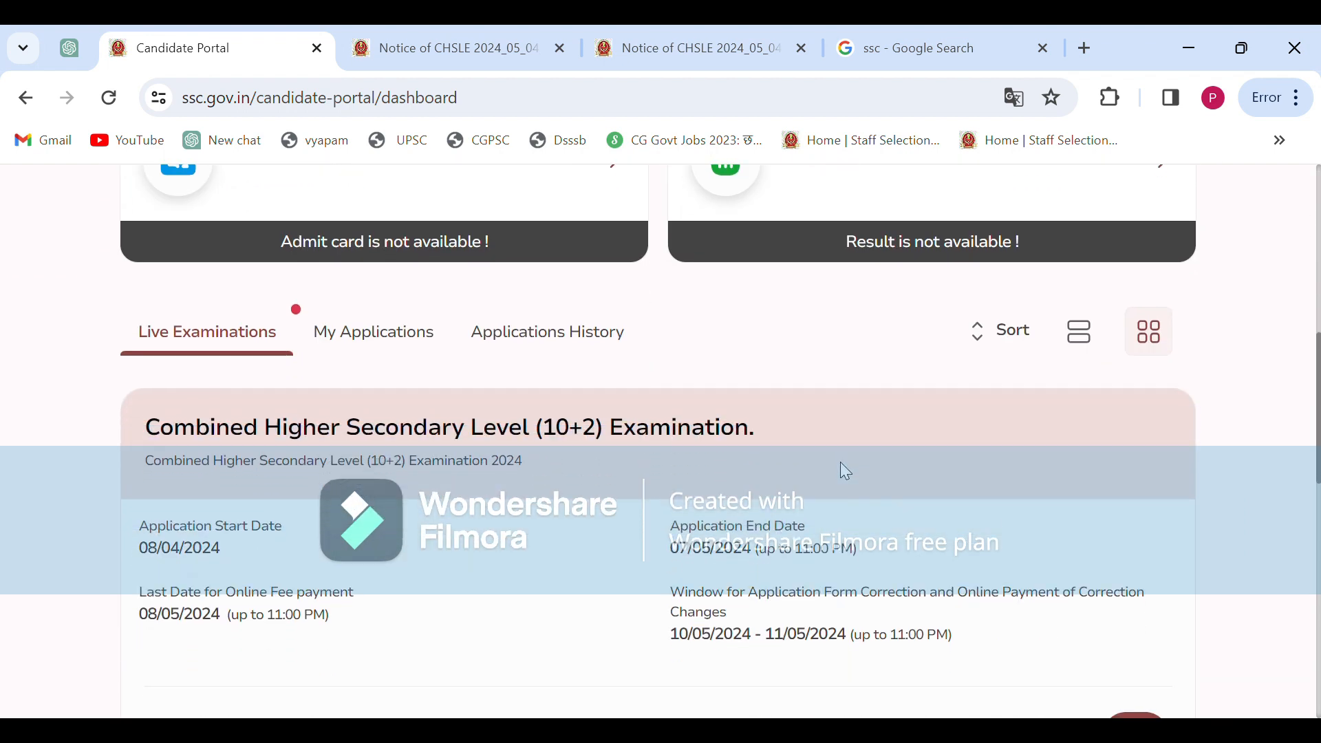
scroll(532, 401, "down", 2)
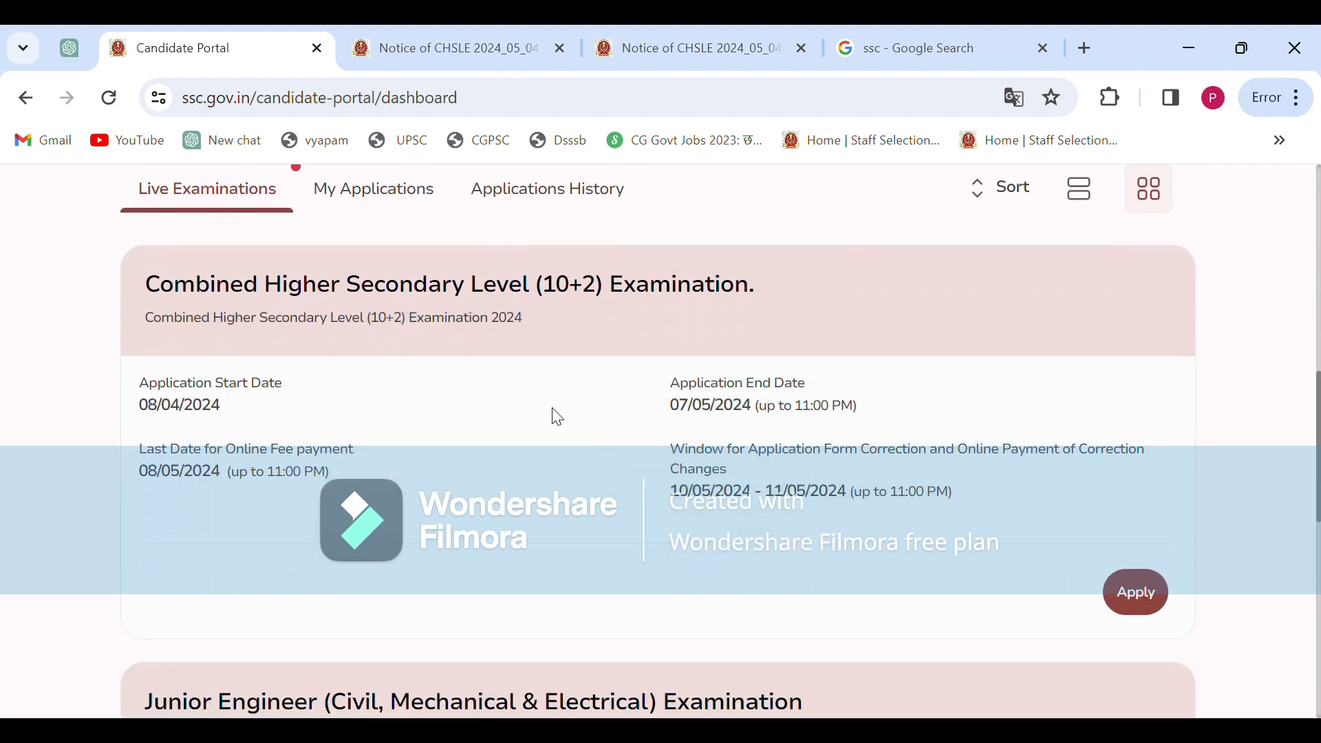
scroll(548, 530, "down", 1)
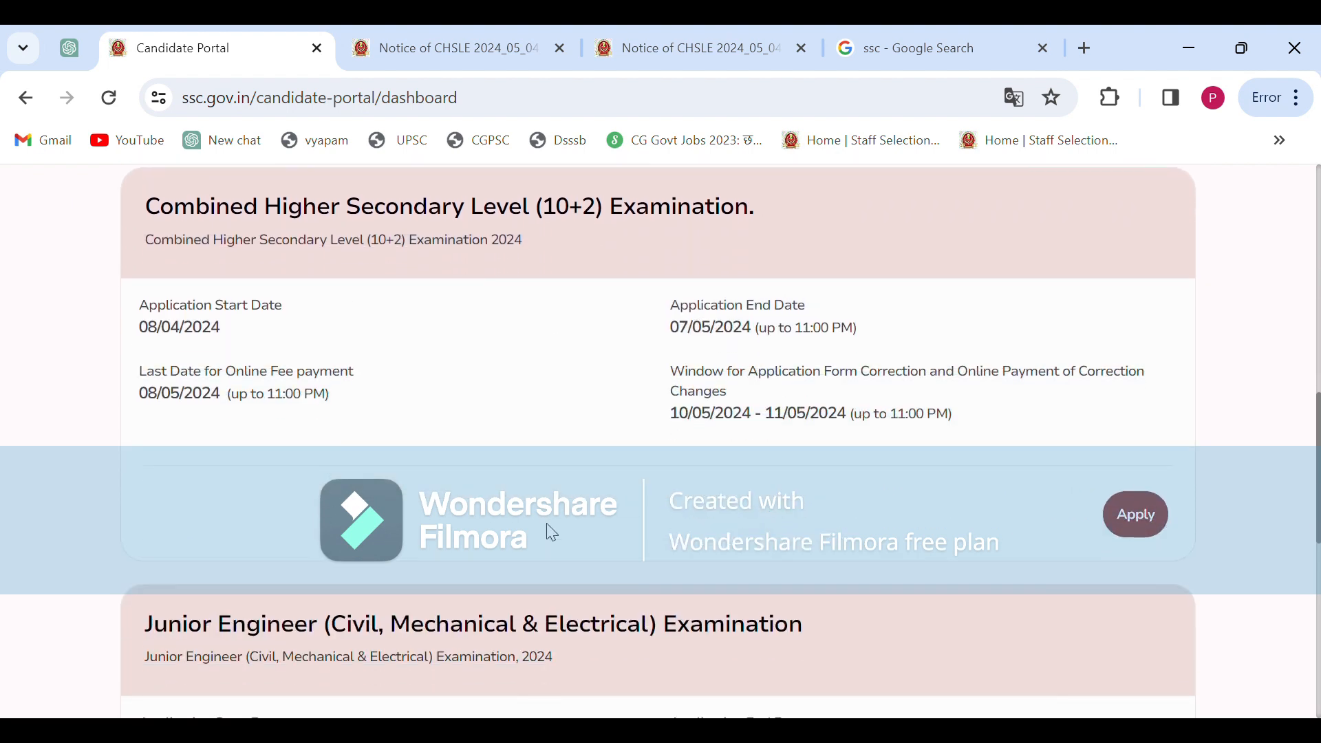
scroll(604, 440, "down", 4)
scroll(604, 441, "up", 6)
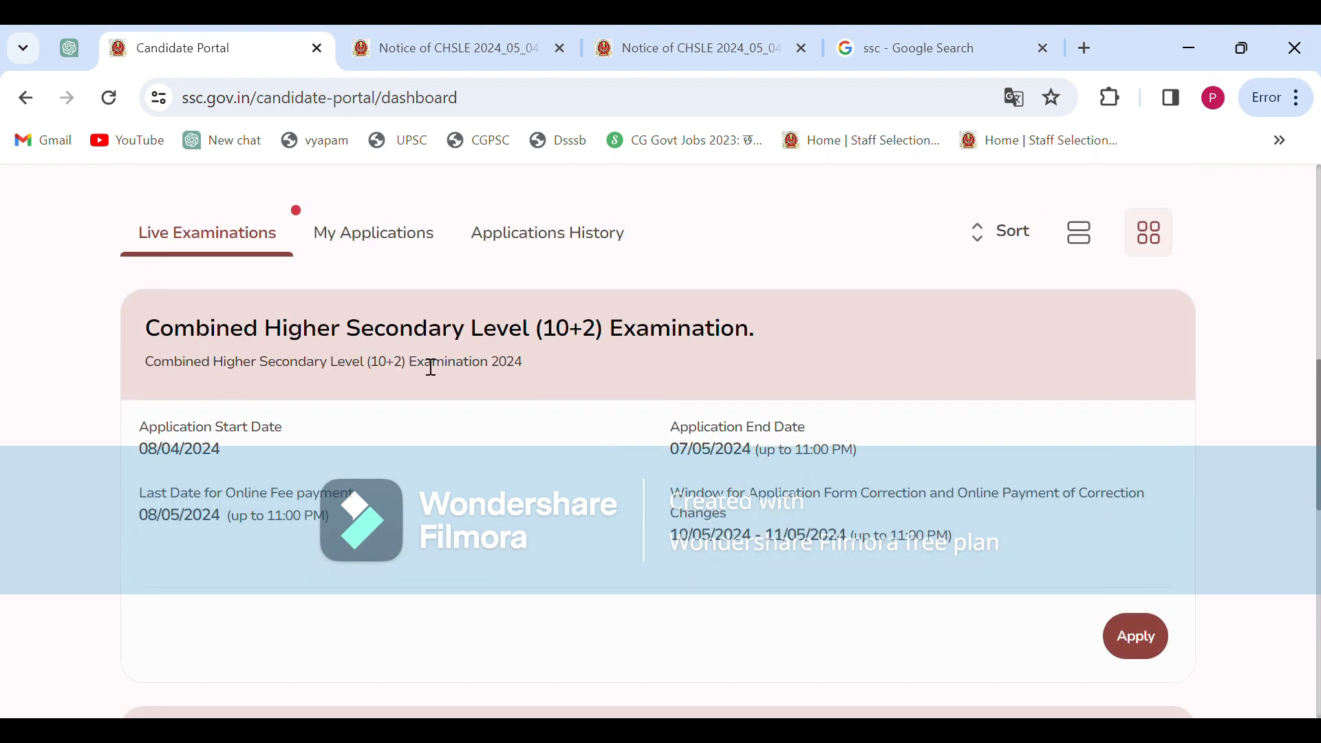
left_click(1136, 643)
scroll(444, 406, "down", 3)
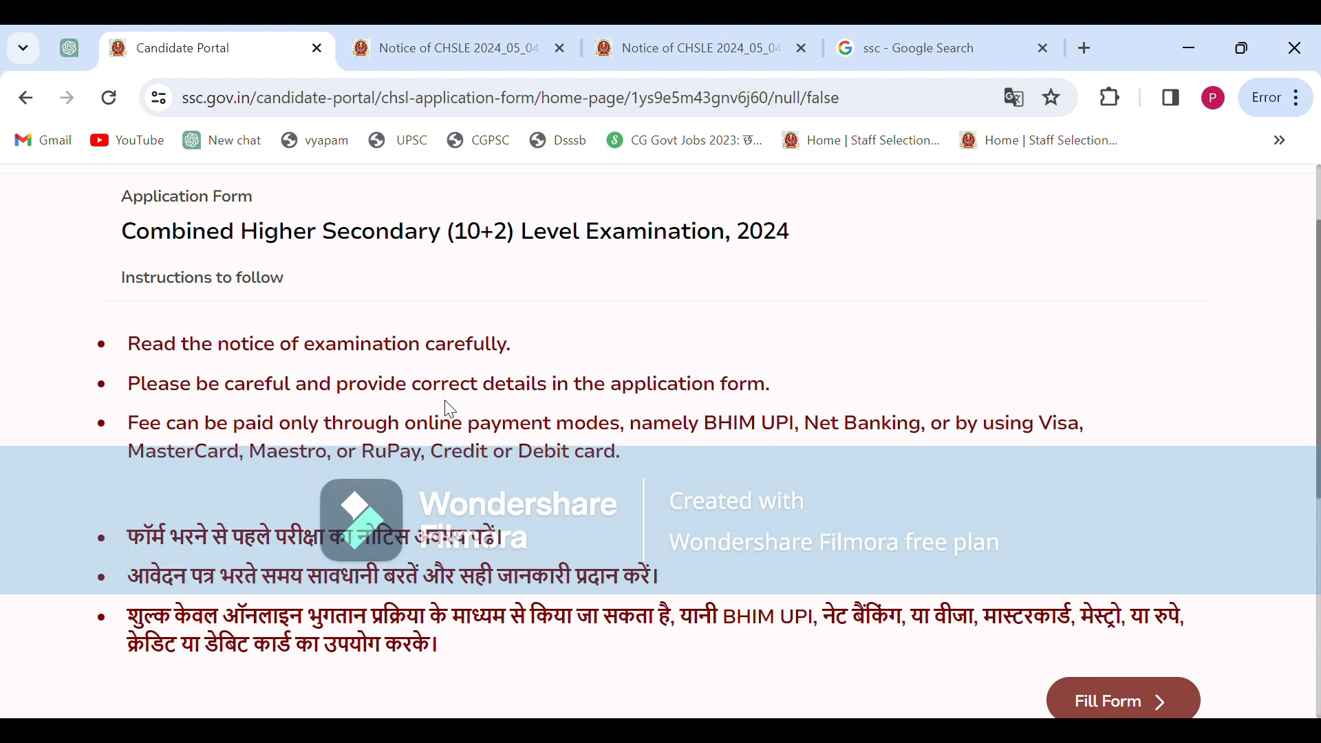
scroll(449, 410, "down", 2)
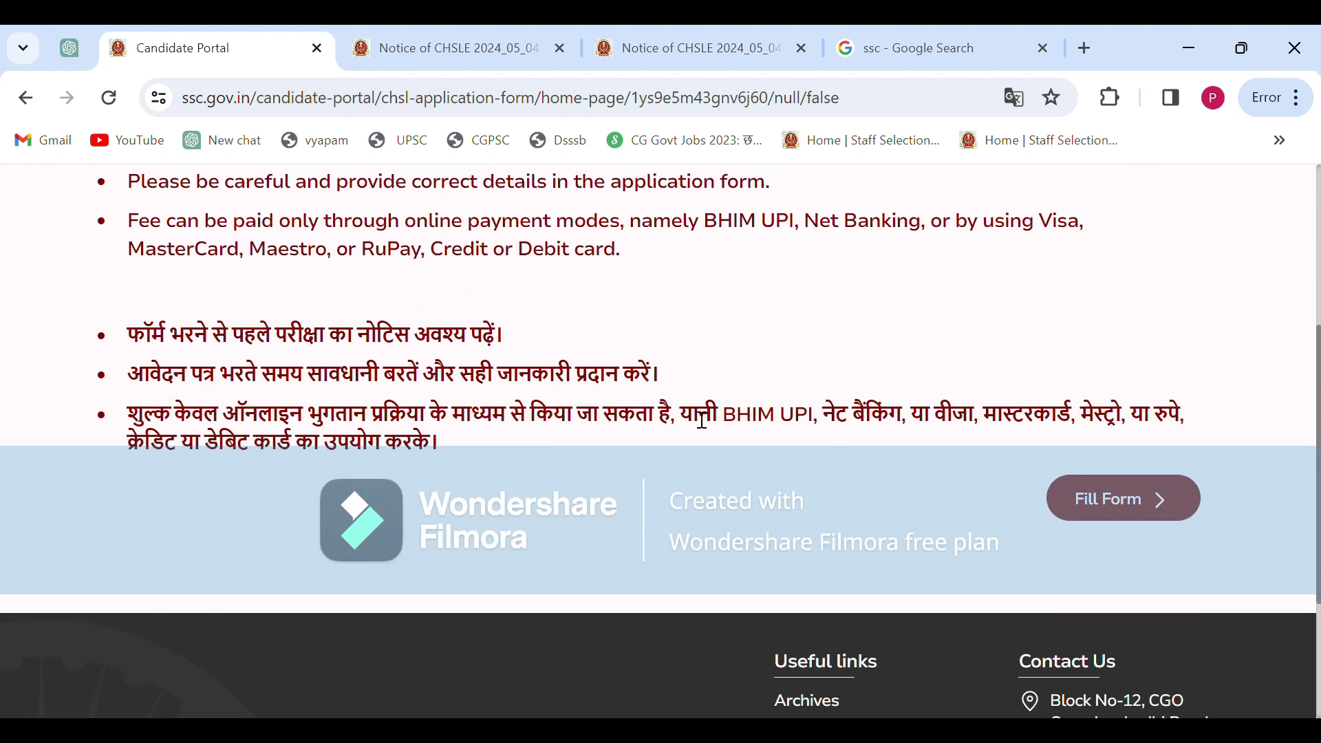
scroll(1112, 584, "up", 2)
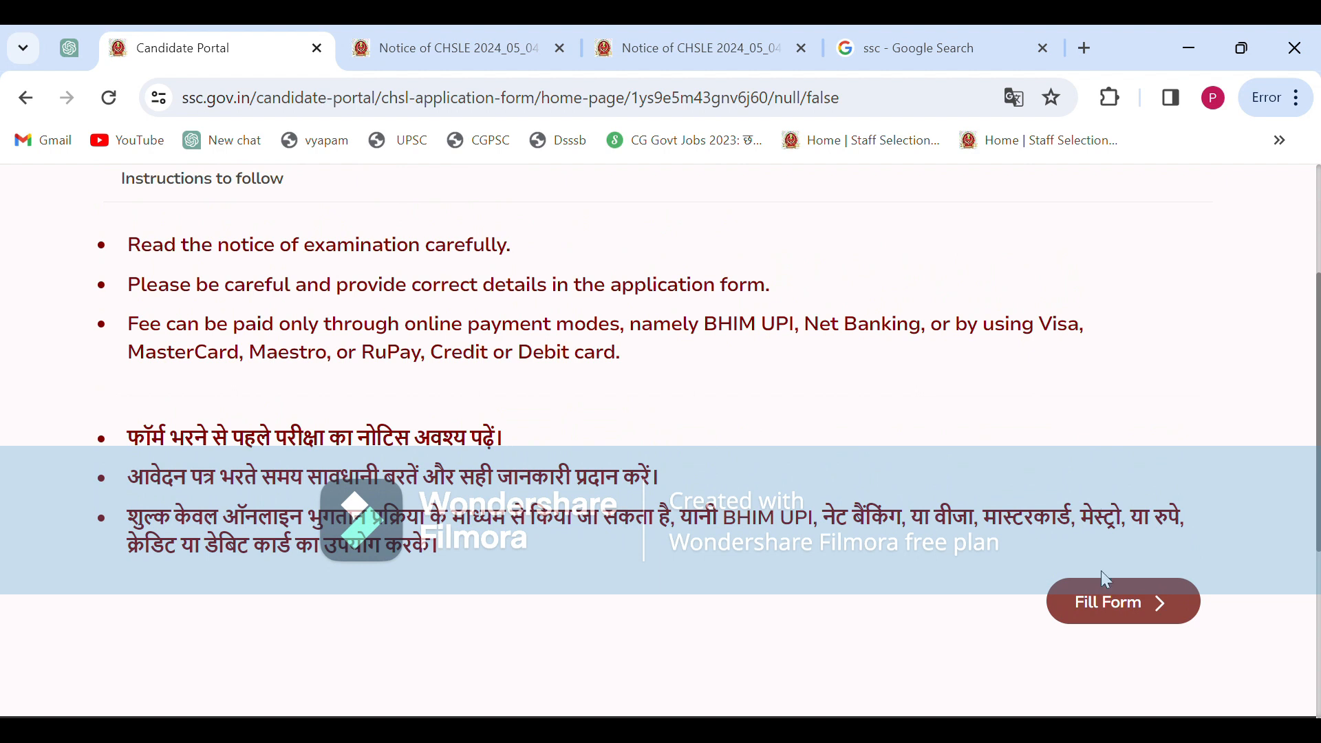
Start the application form and review the Personal Details section
left_click(1124, 613)
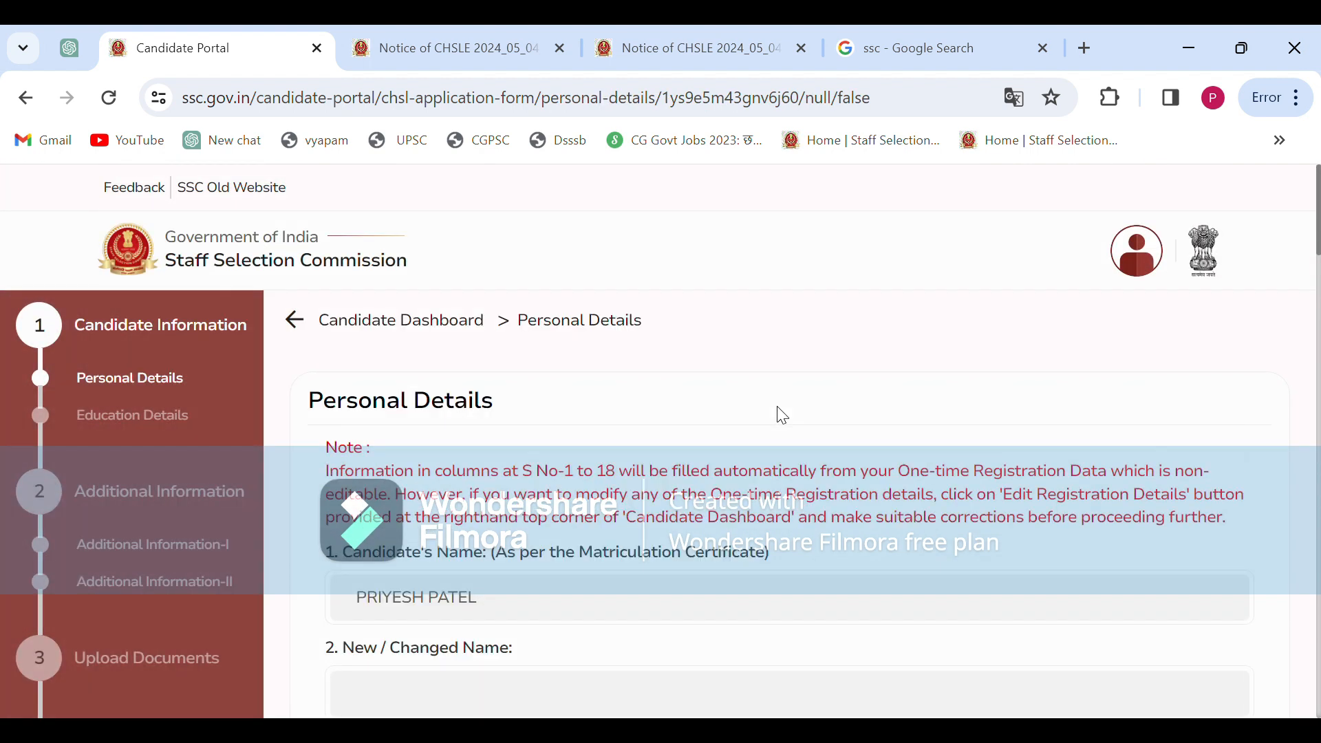
scroll(688, 426, "down", 3)
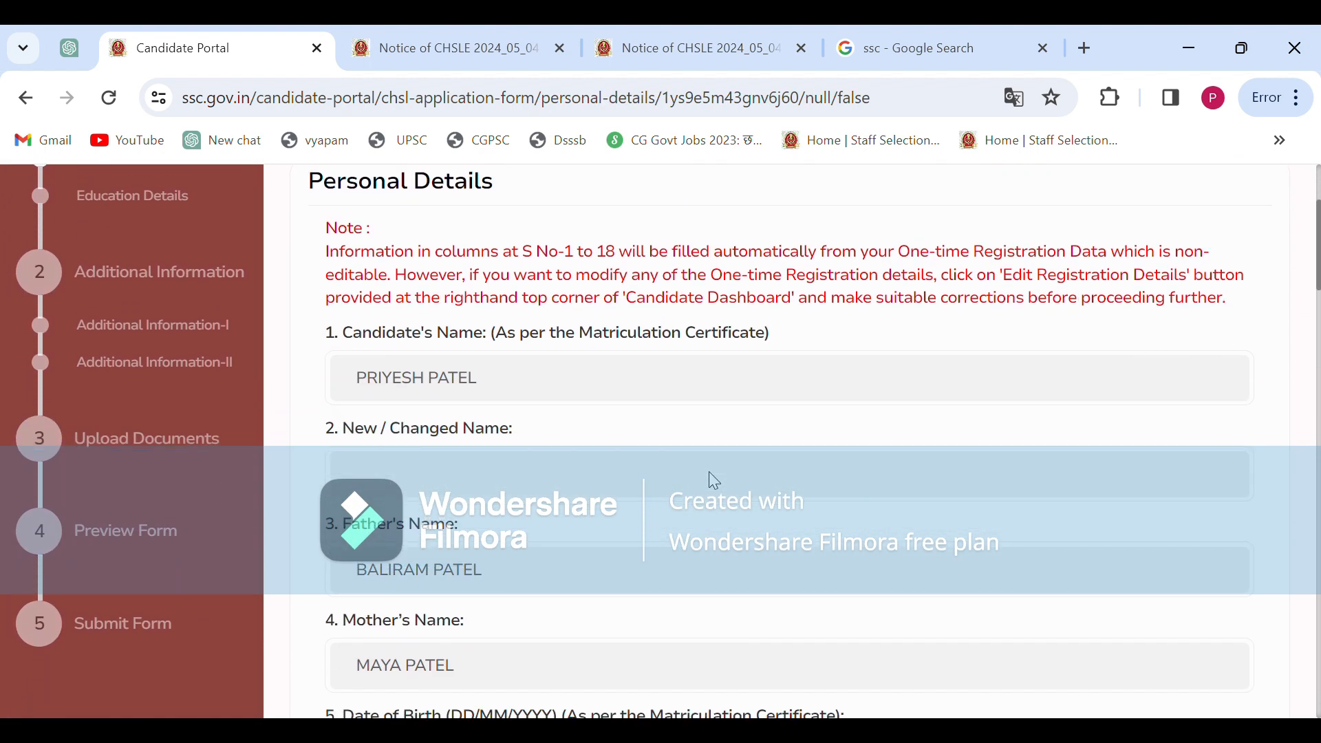
scroll(721, 482, "down", 6)
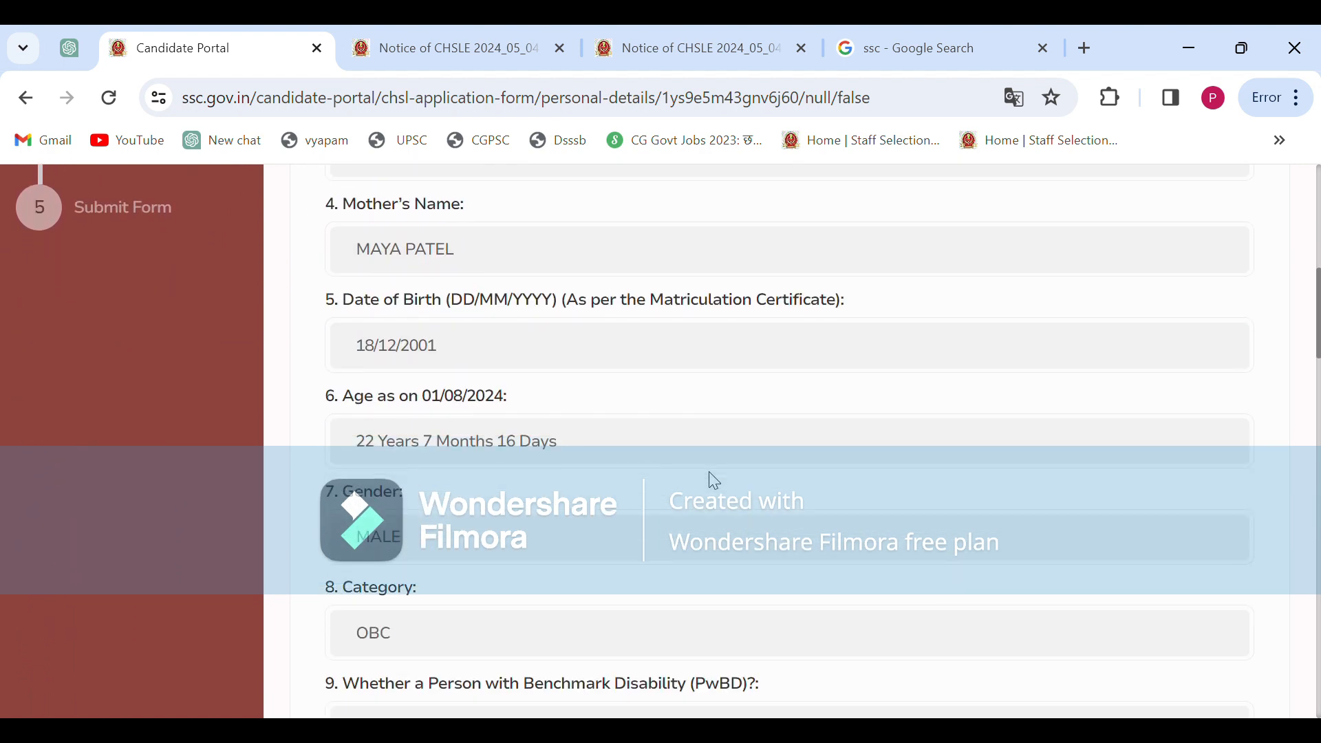
scroll(715, 480, "down", 3)
scroll(714, 481, "down", 3)
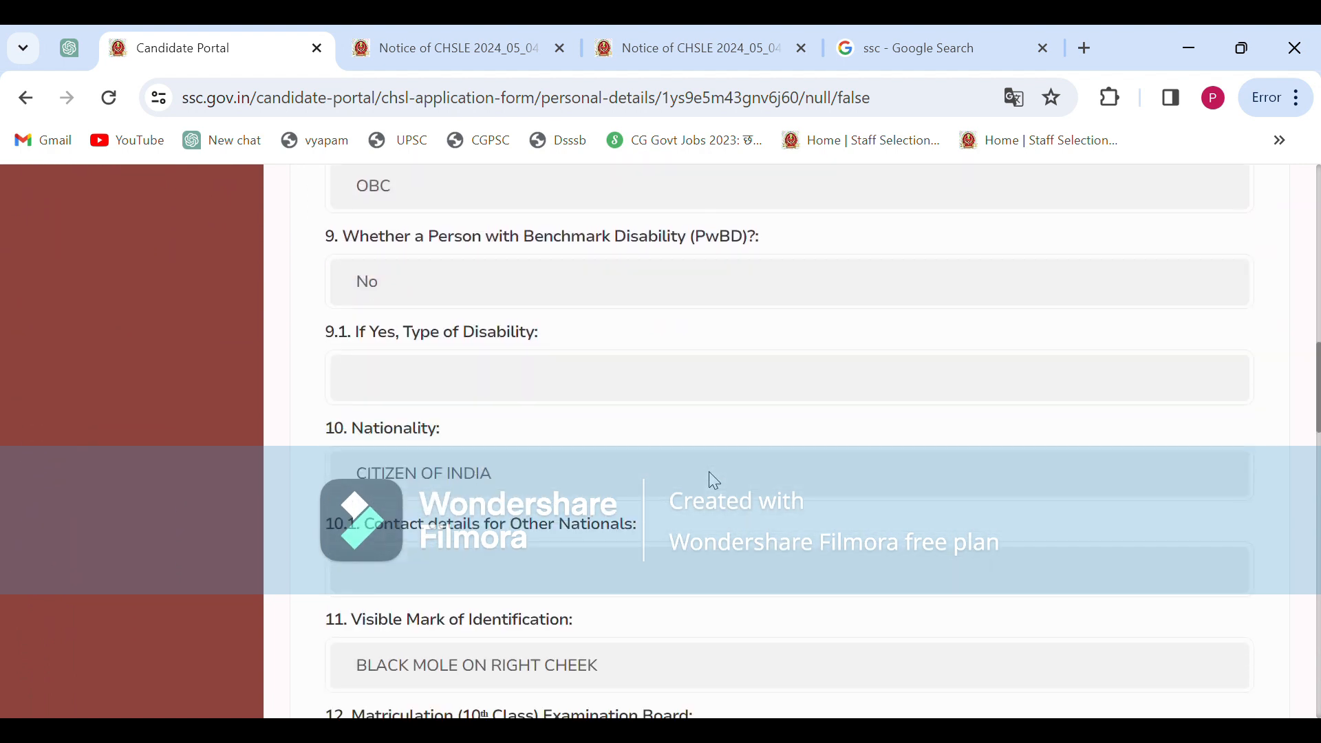
scroll(714, 481, "down", 5)
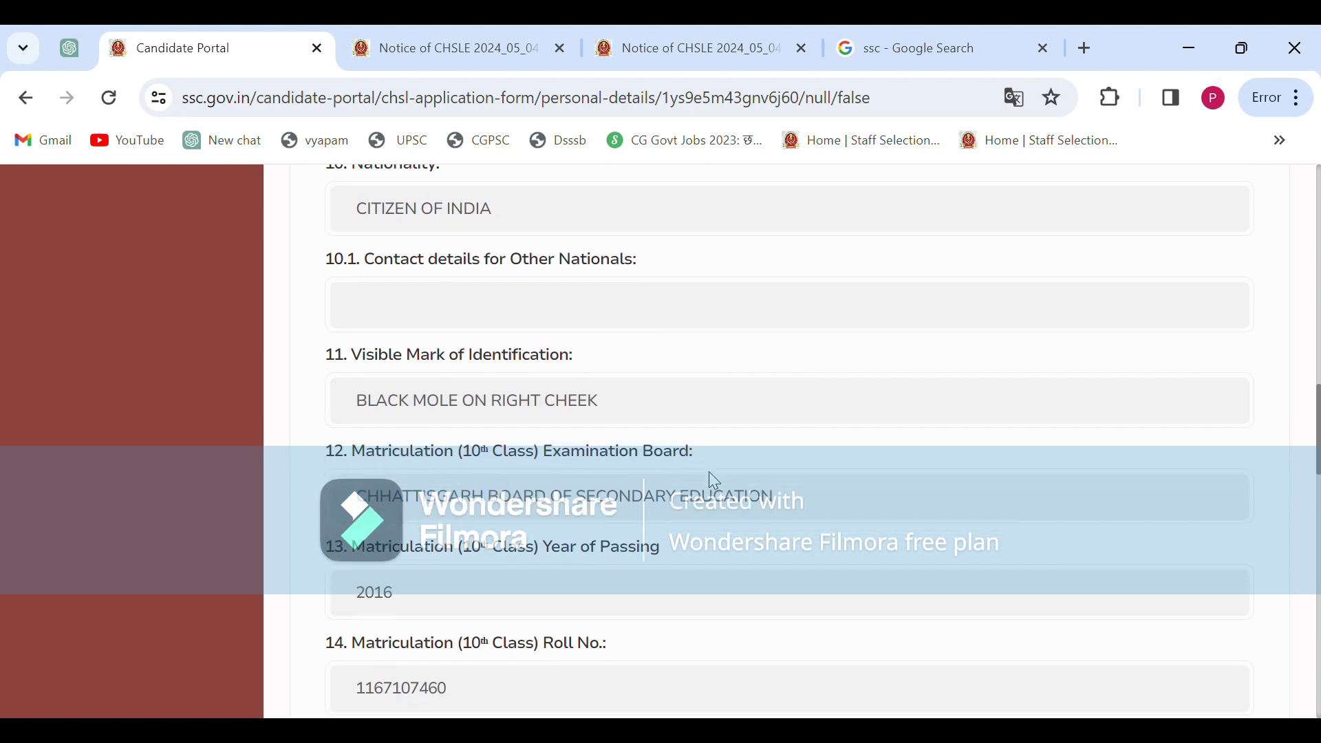
scroll(714, 480, "down", 10)
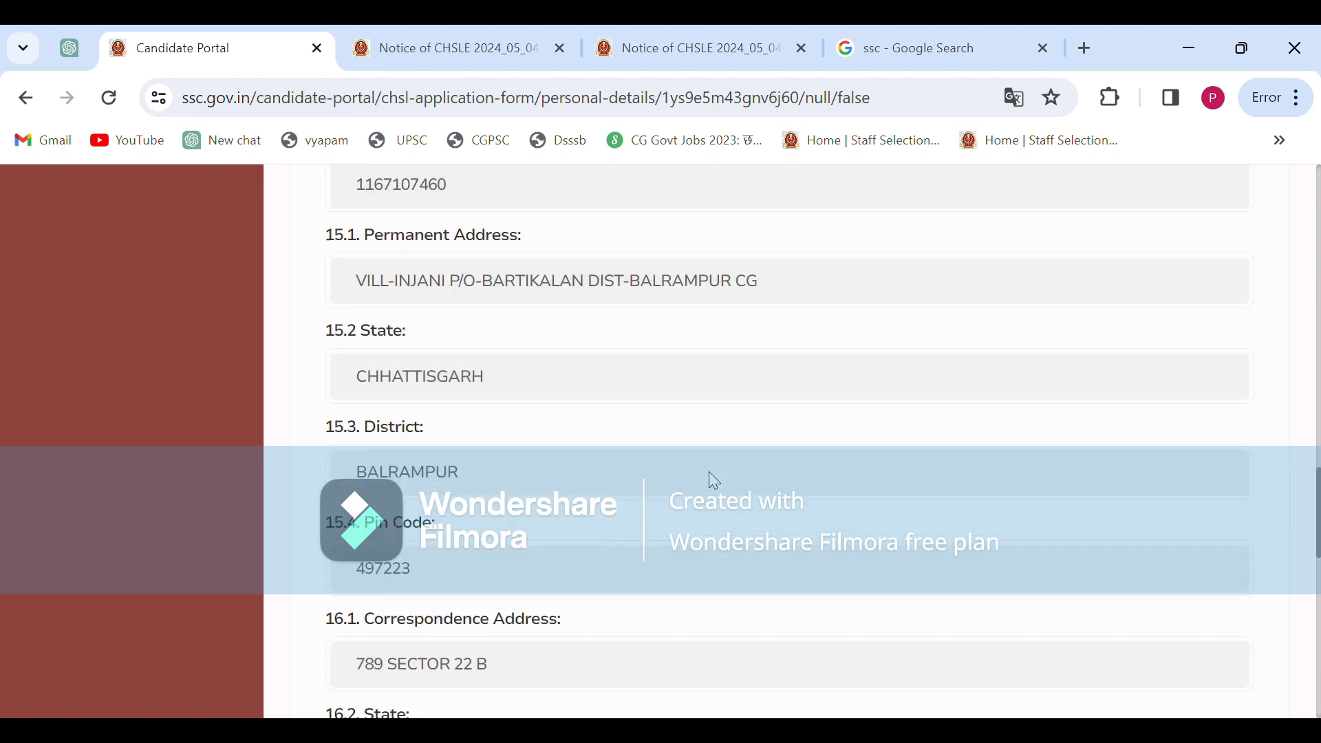
scroll(714, 480, "down", 5)
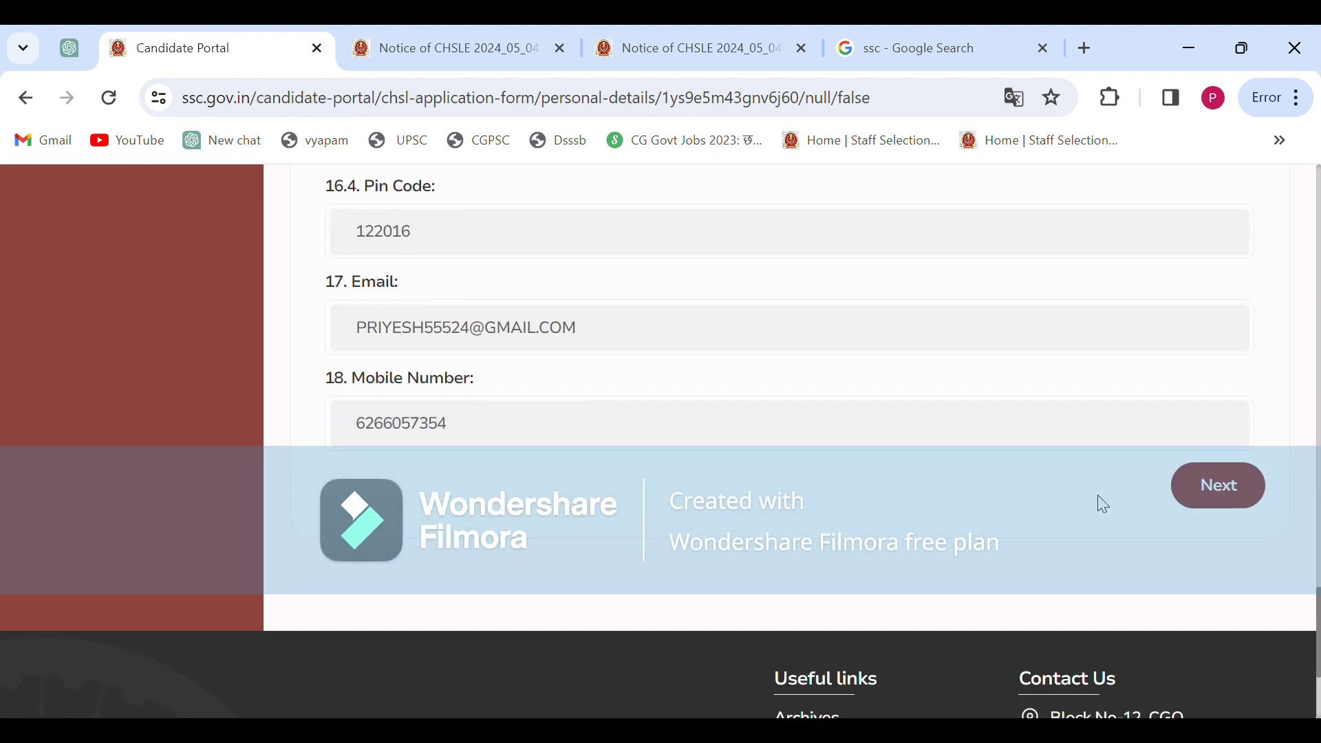
Save the personal details and continue to the Education Details page
left_click(1225, 490)
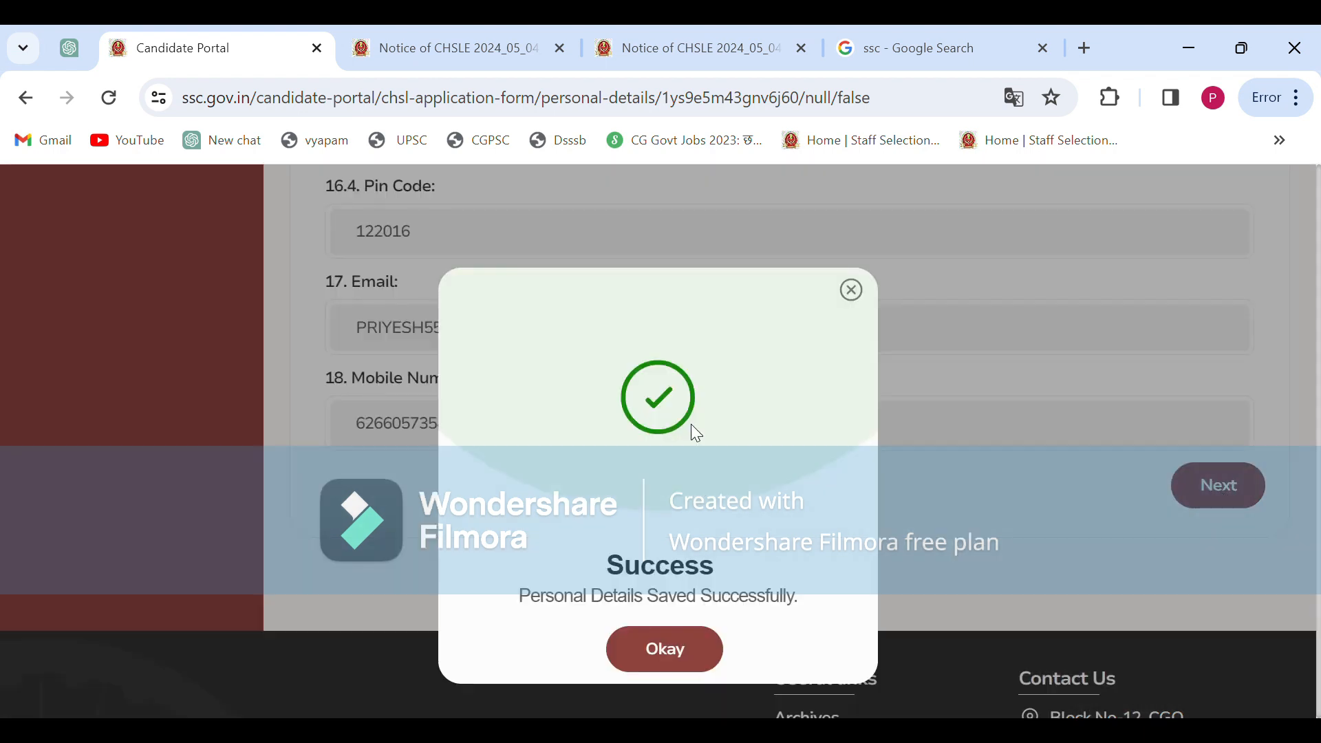
left_click(674, 655)
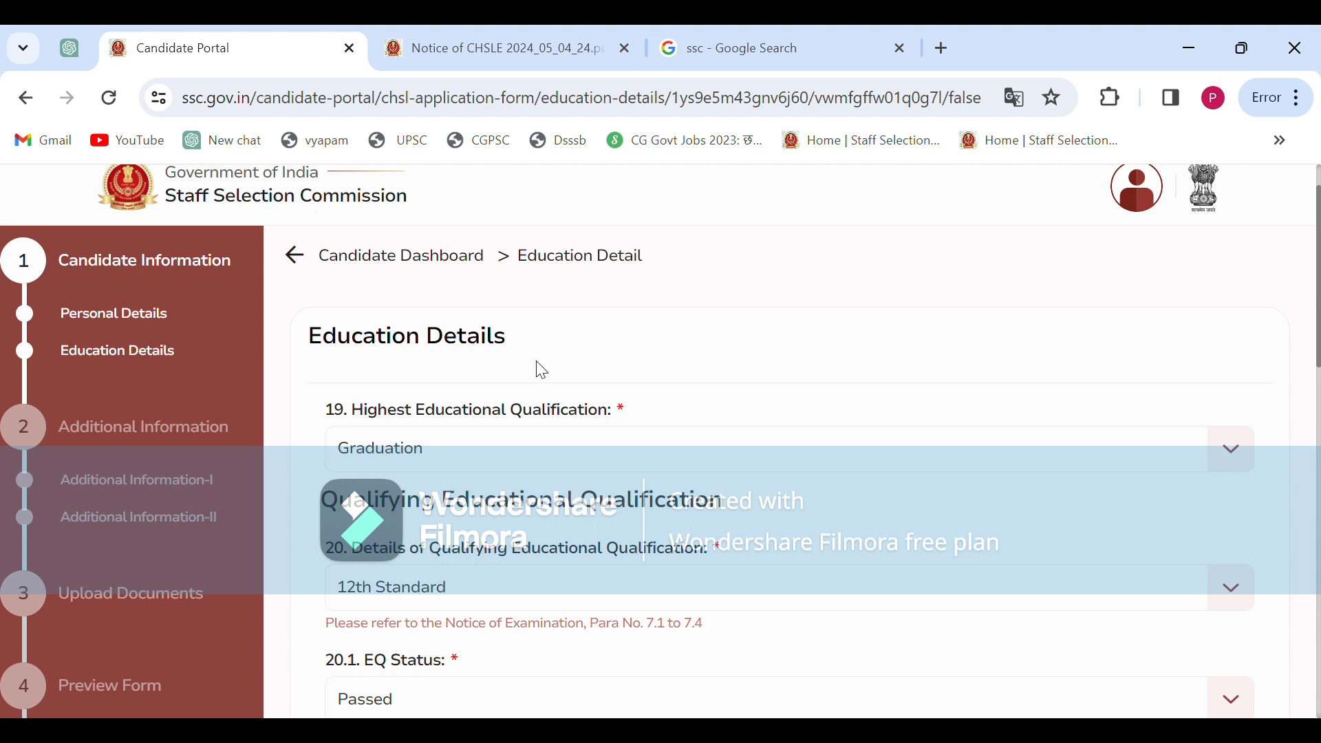
scroll(541, 371, "down", 1)
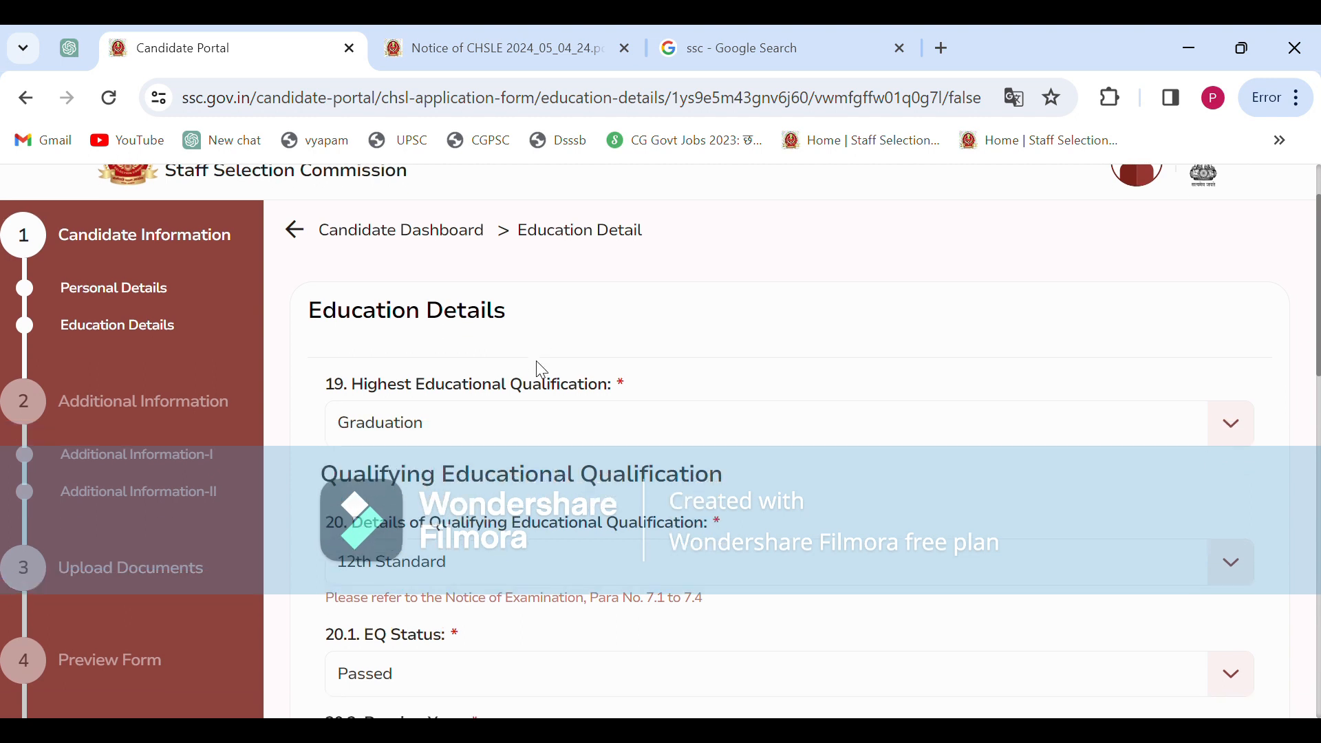
left_click(527, 32)
Check para 8's Essential Educational Qualifications in the notice, then return to the form
scroll(651, 375, "up", 10)
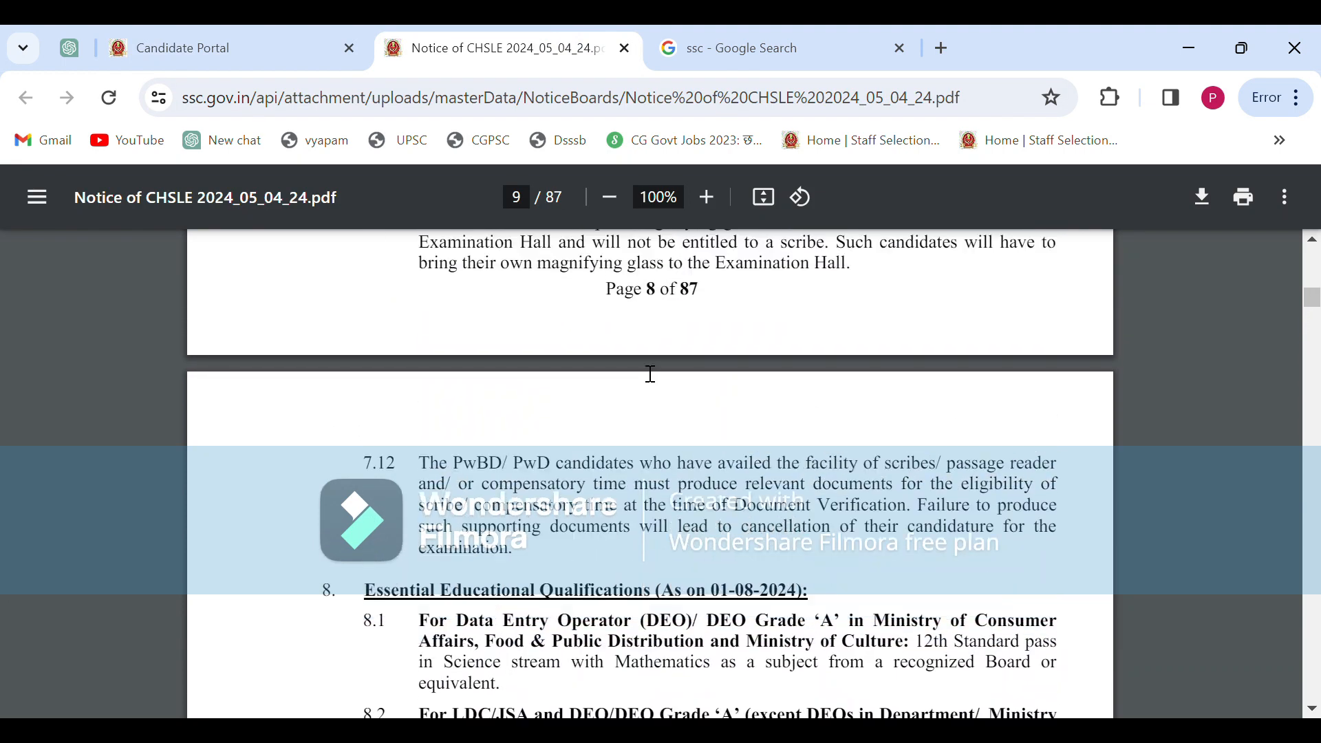
scroll(651, 375, "down", 1)
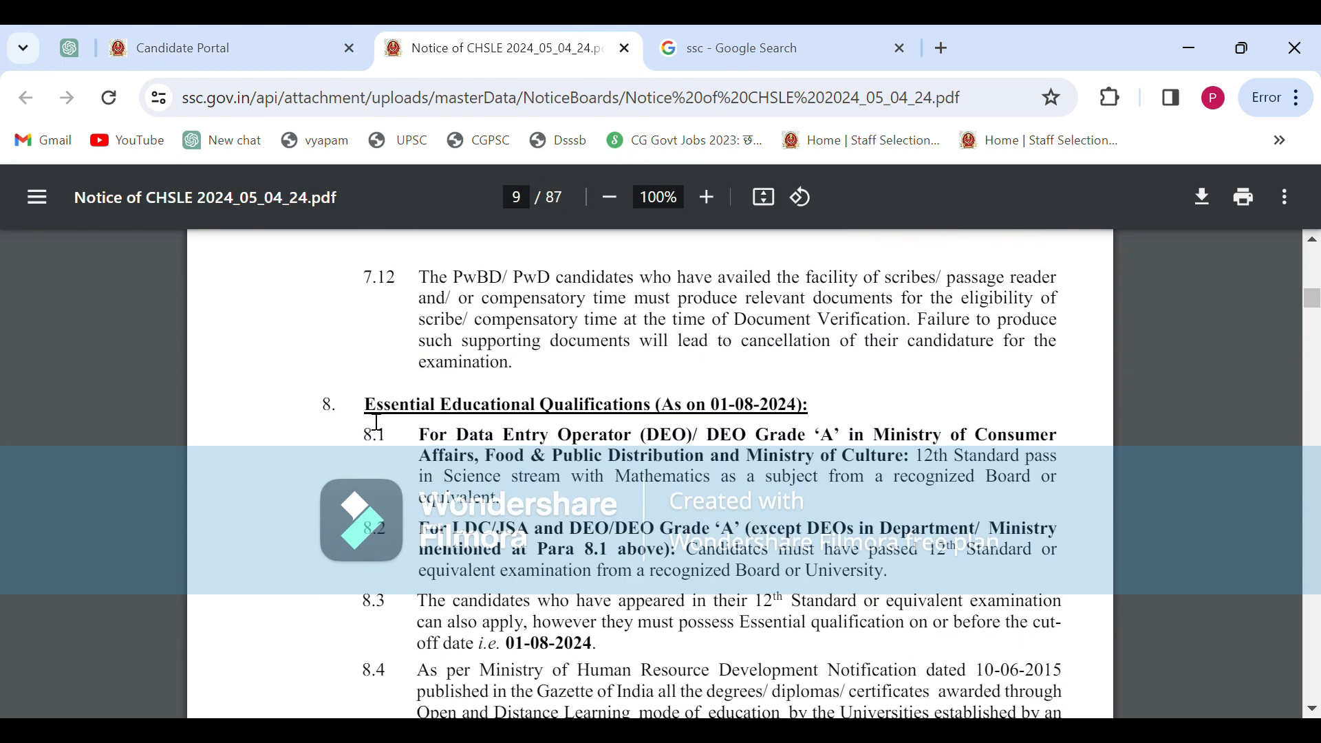
scroll(376, 422, "down", 3)
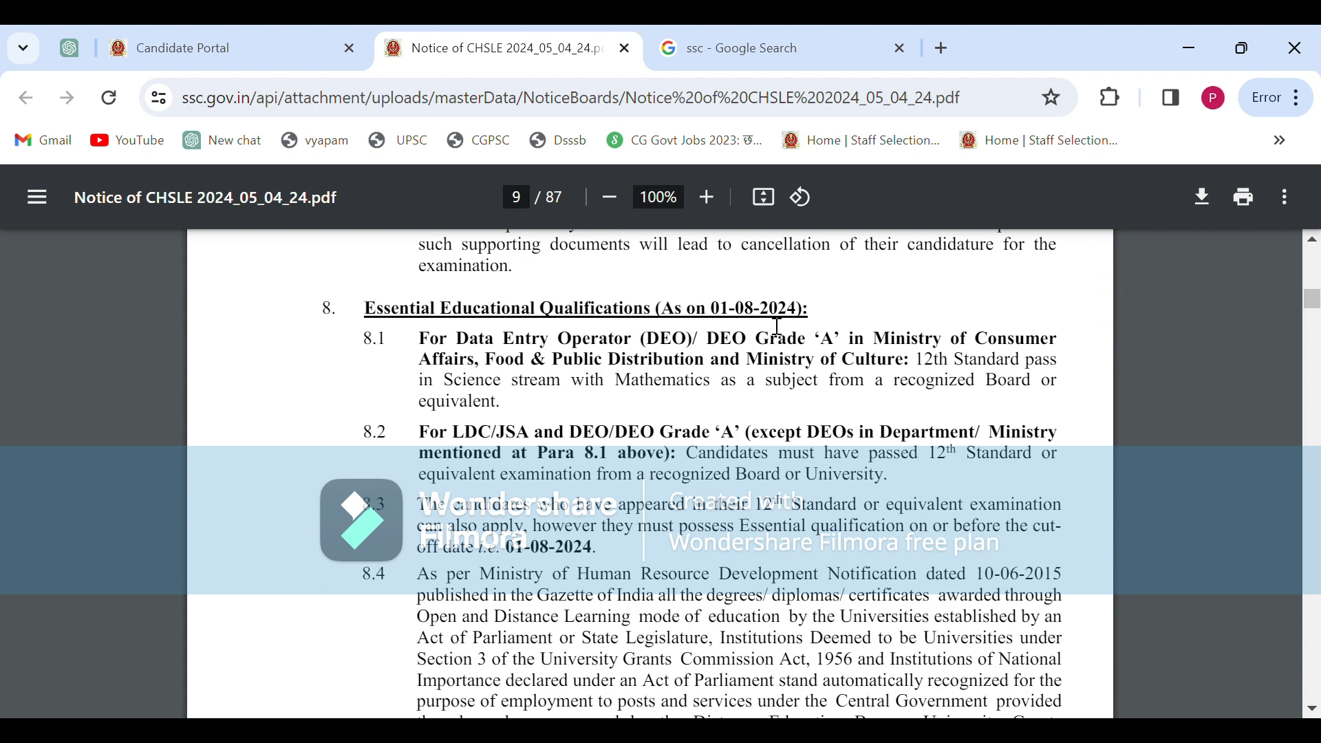
scroll(732, 376, "down", 1)
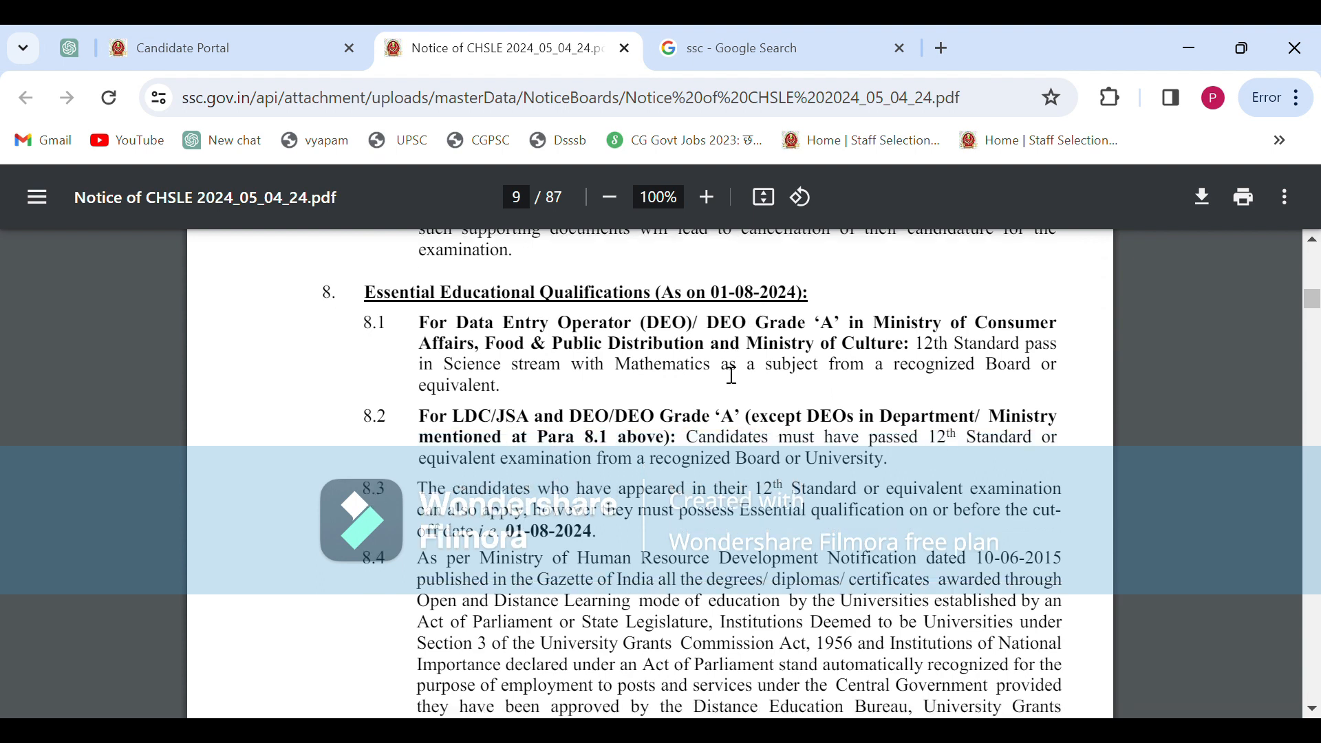
scroll(572, 480, "down", 1)
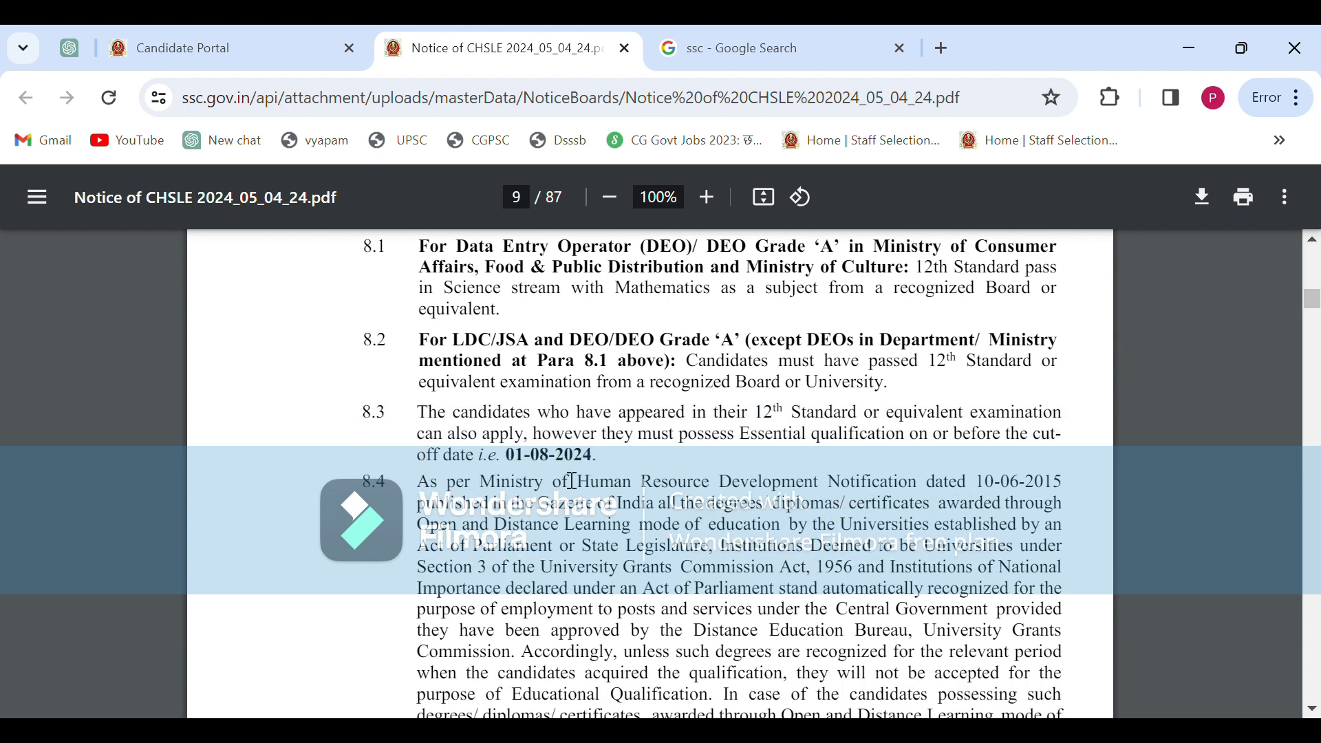
left_click(280, 49)
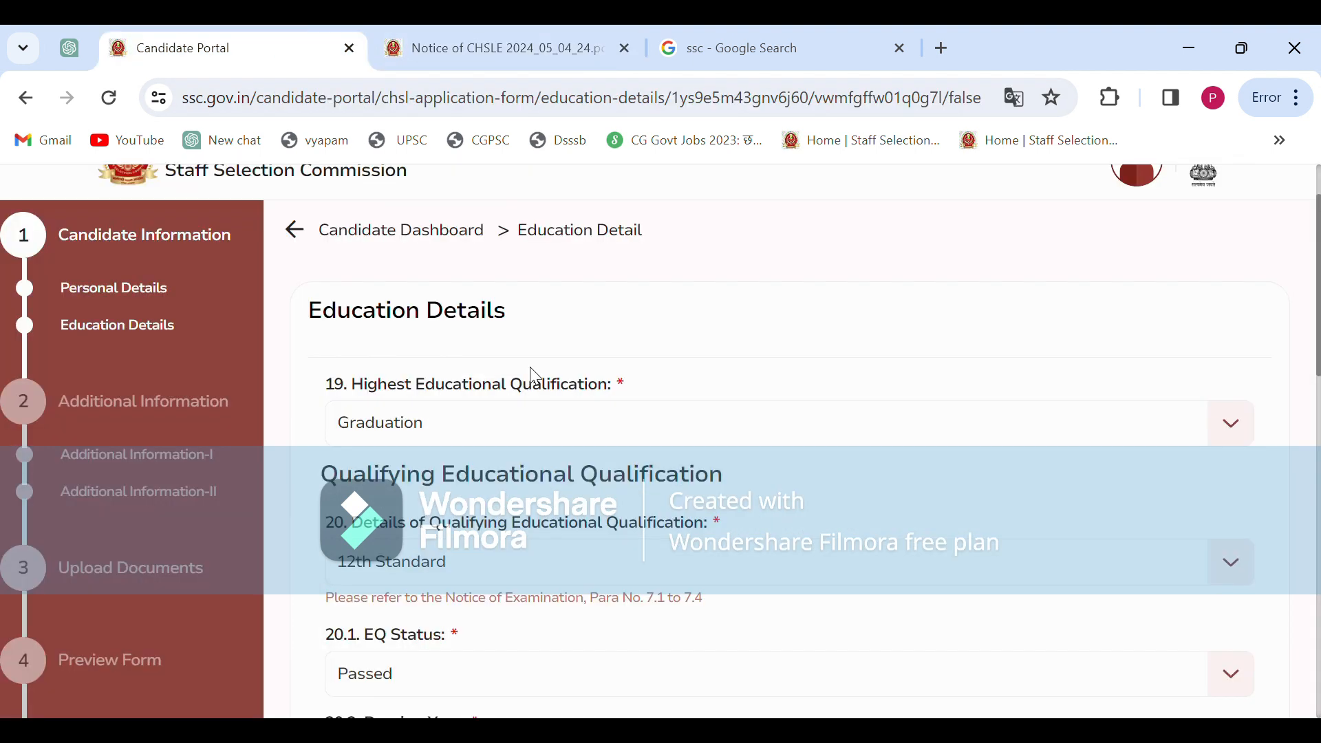
scroll(536, 376, "down", 1)
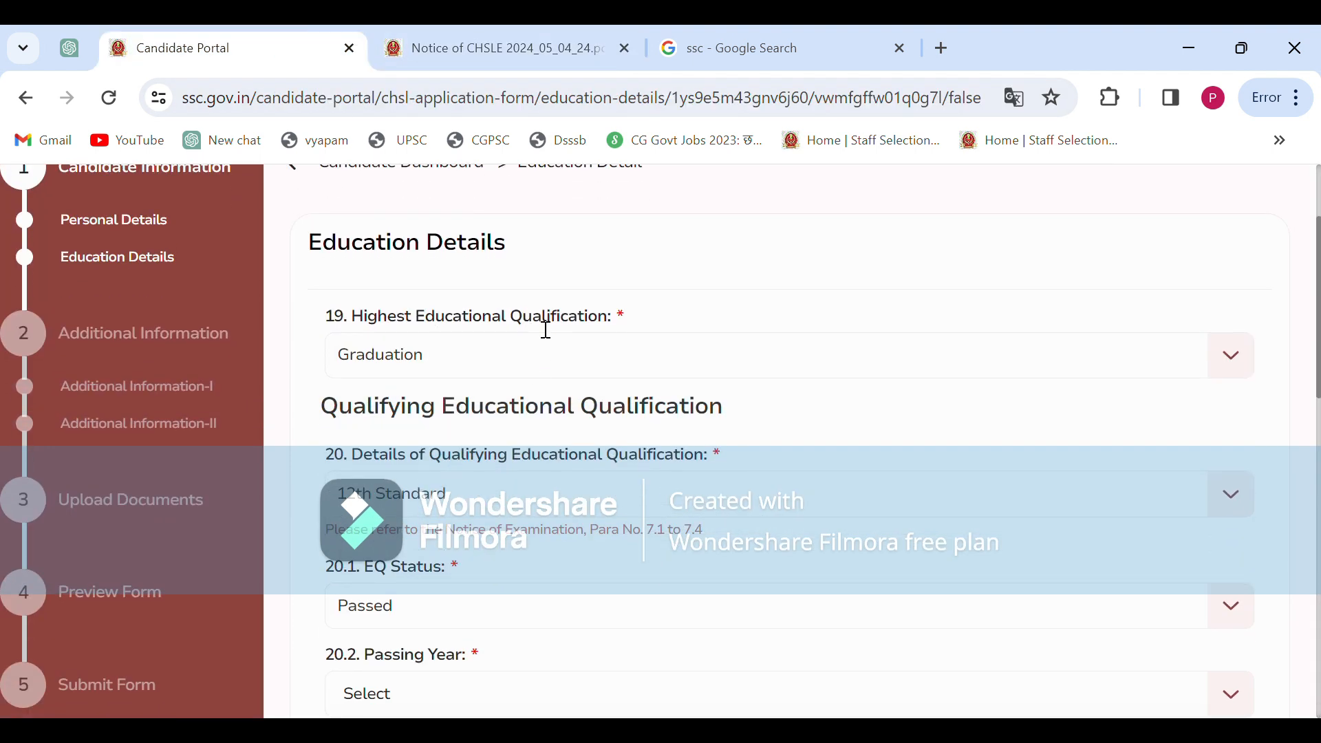
left_click(546, 356)
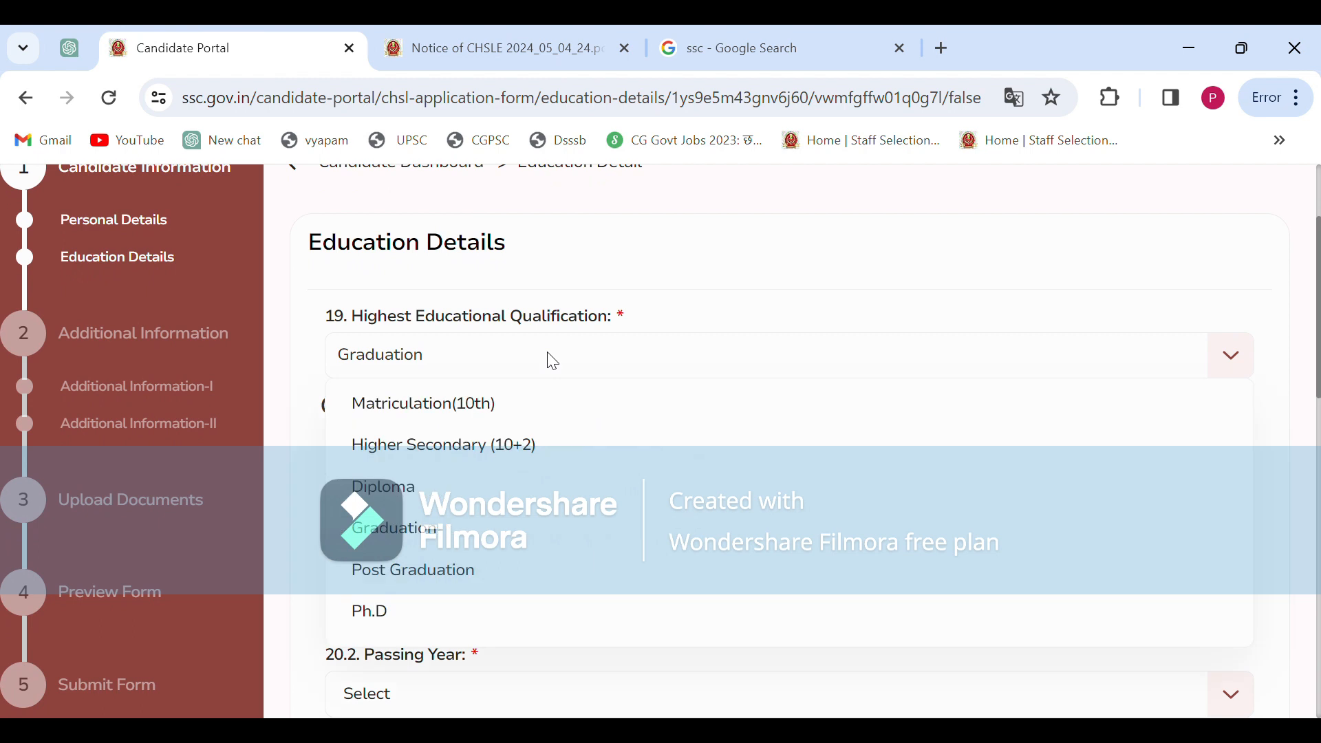
left_click(420, 540)
scroll(490, 411, "down", 2)
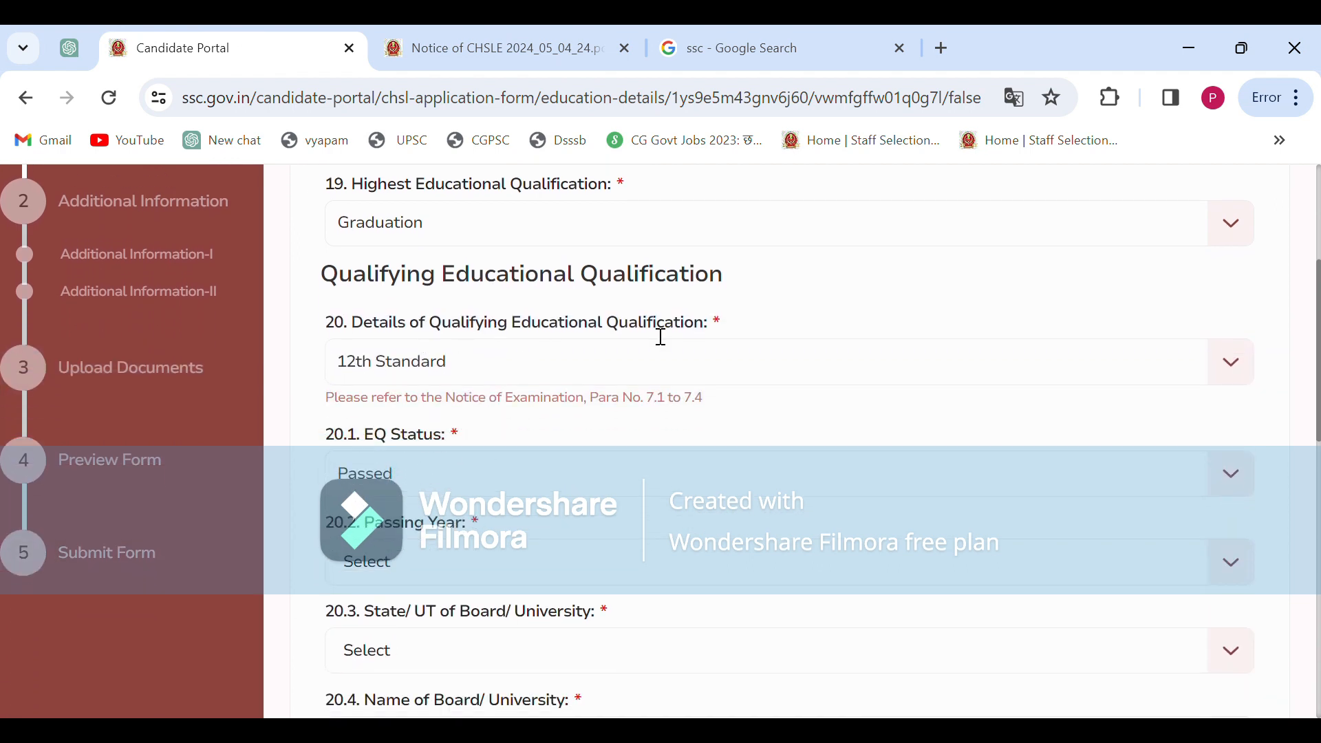
left_click(492, 369)
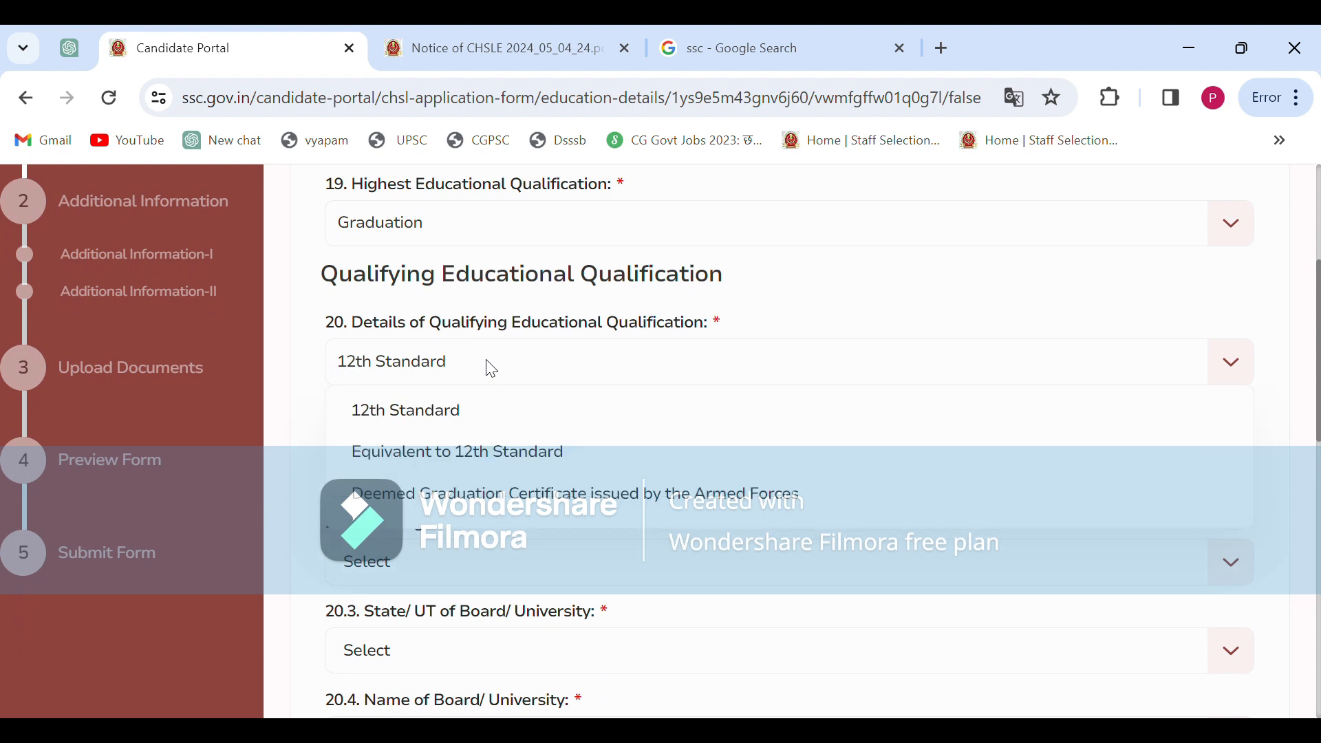
left_click(453, 420)
scroll(575, 399, "down", 1)
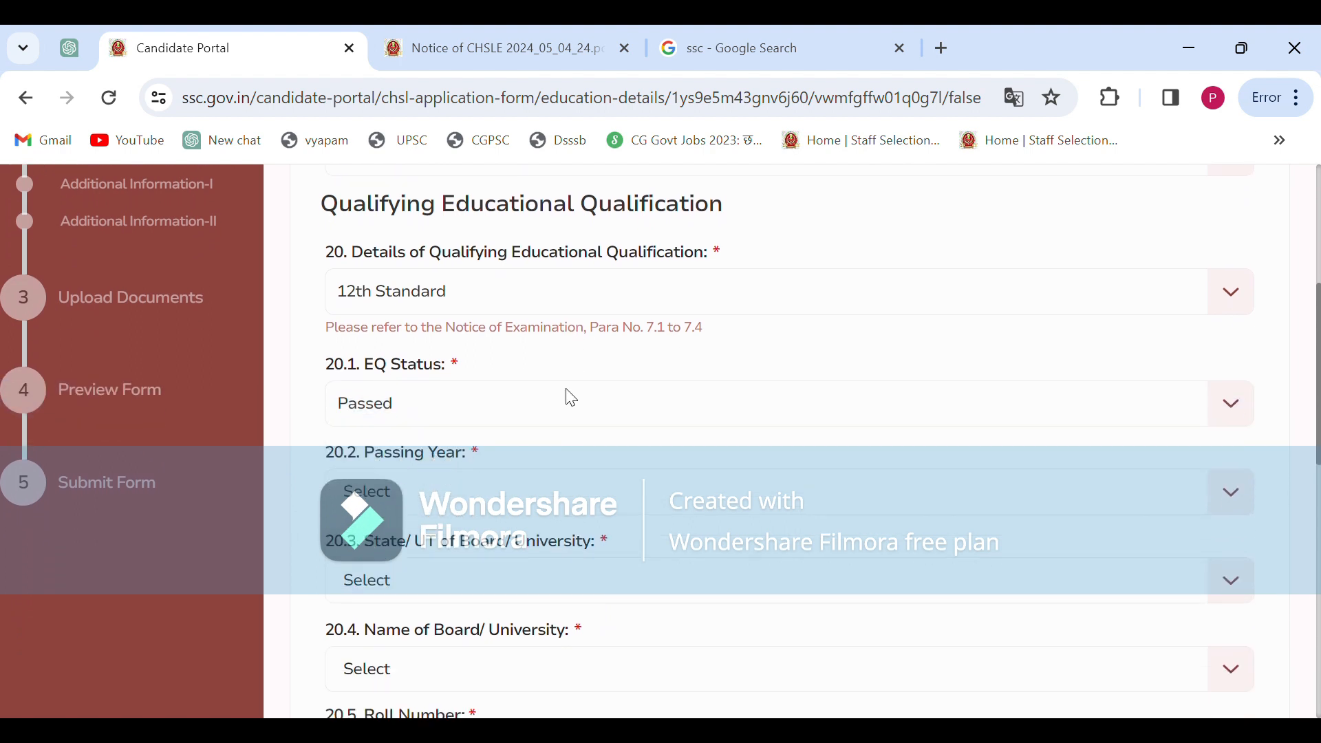
scroll(467, 372, "down", 2)
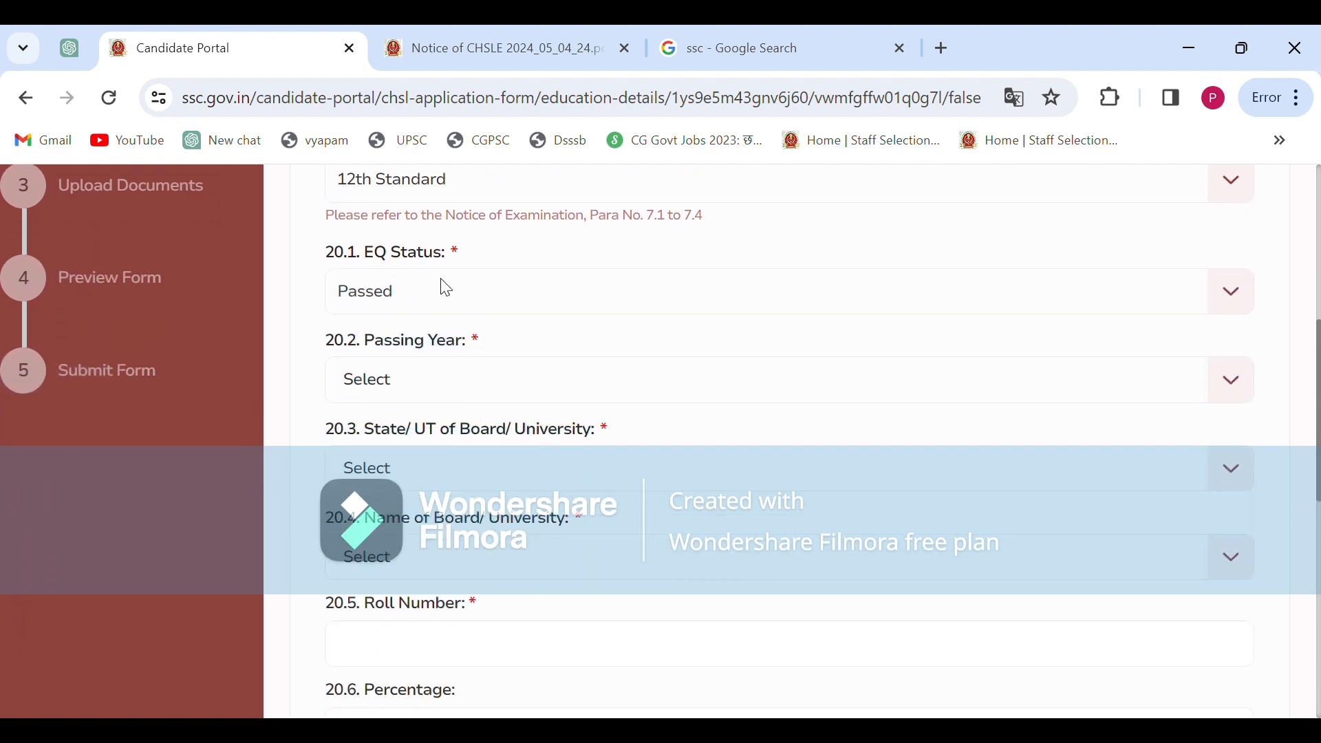
left_click(451, 294)
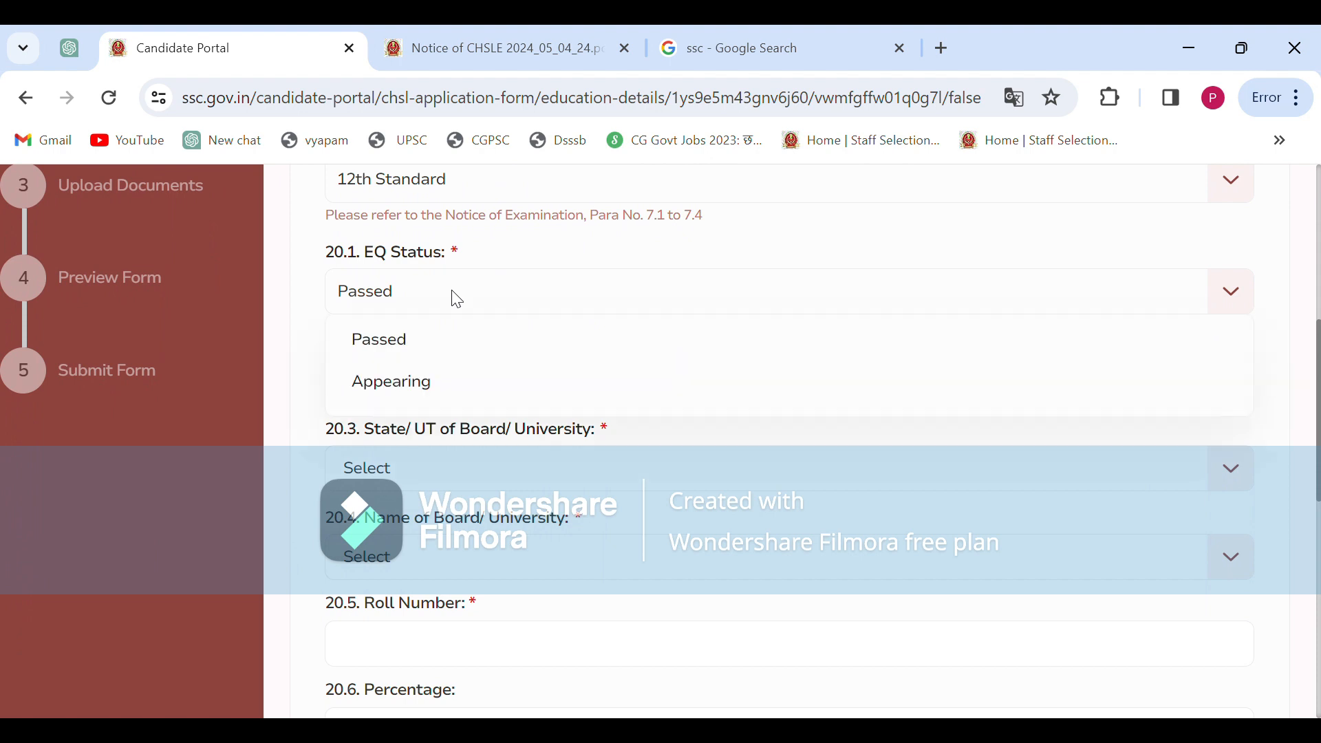
left_click(452, 354)
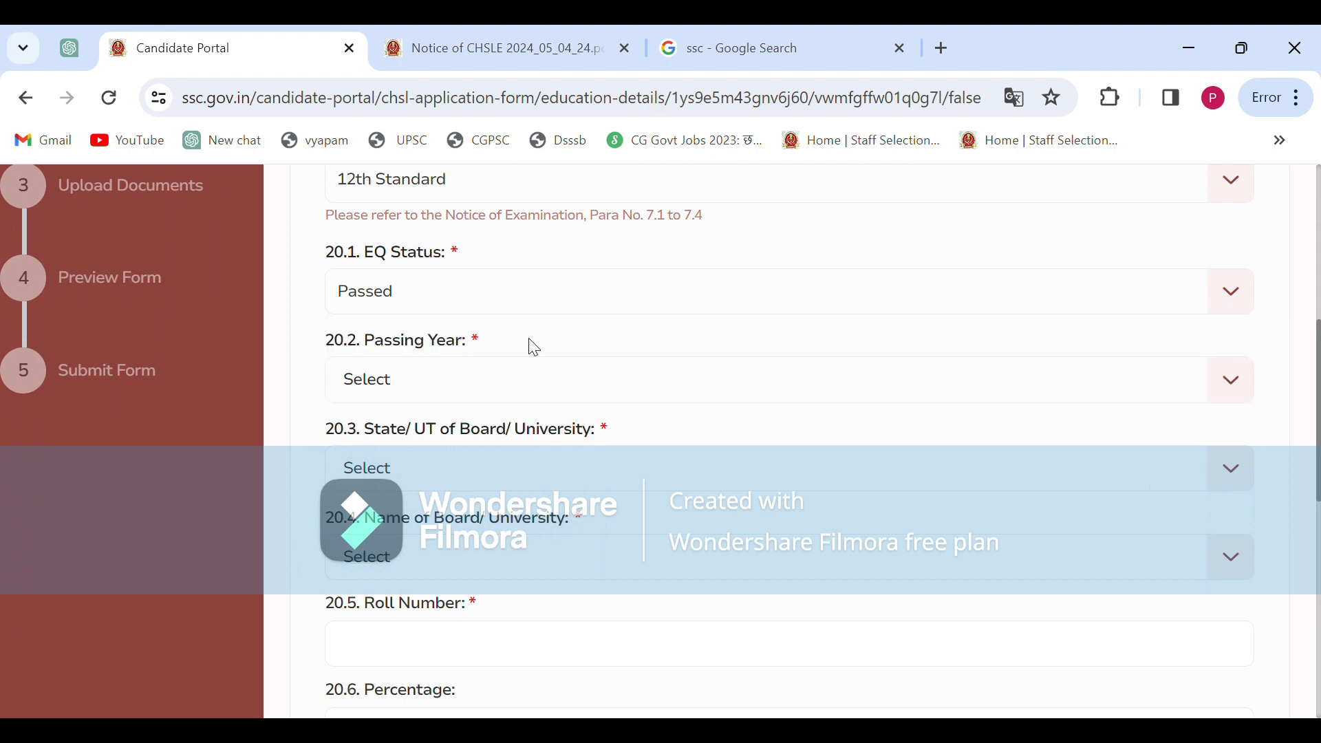
scroll(534, 348, "down", 1)
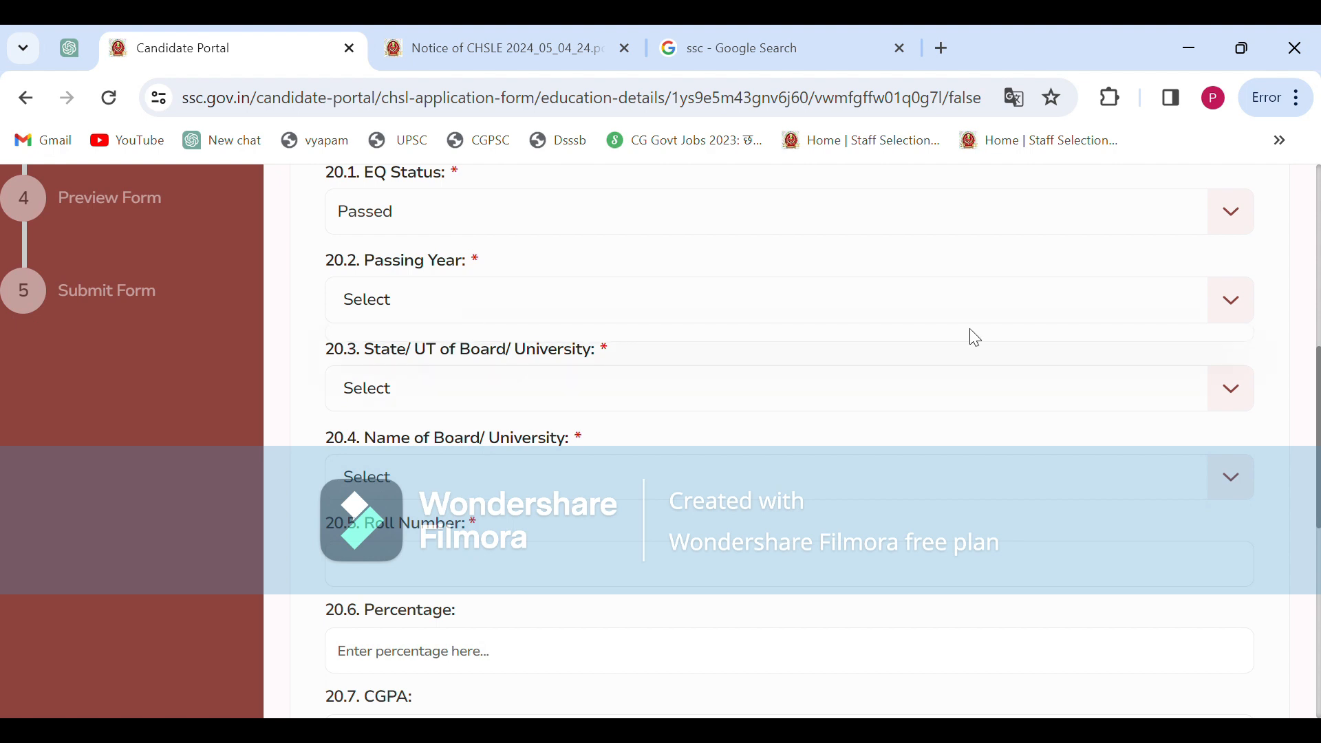
Set the 12th passing year to 2018 and the board's state to Chhattisgarh
scroll(743, 333, "down", 1)
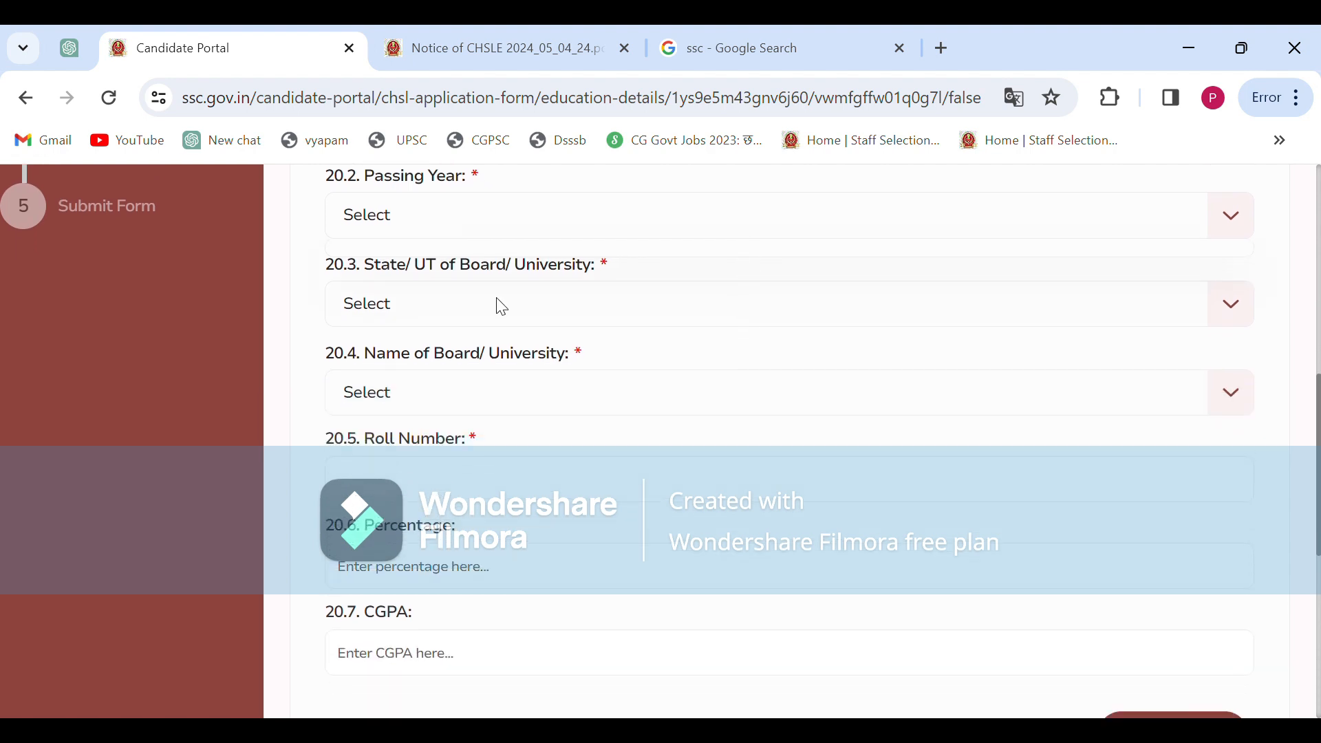
left_click(481, 215)
left_click(413, 415)
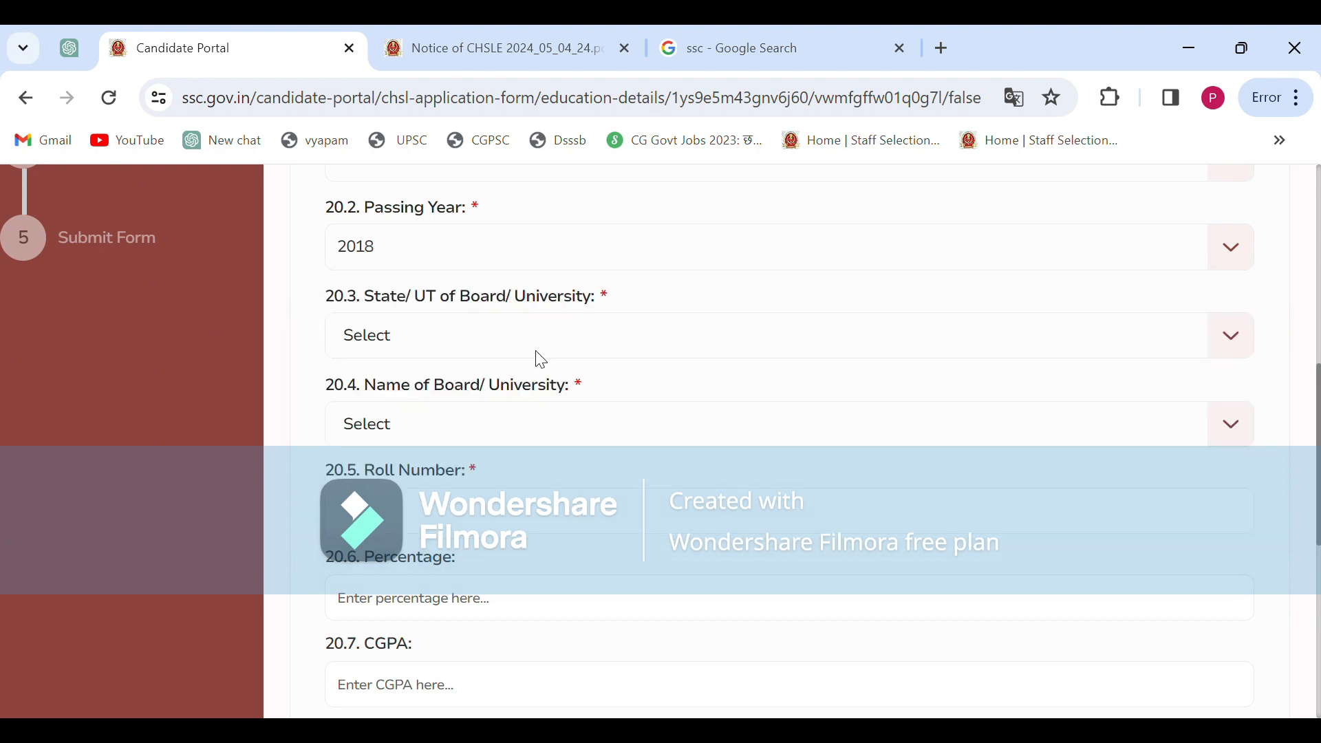
left_click(448, 342)
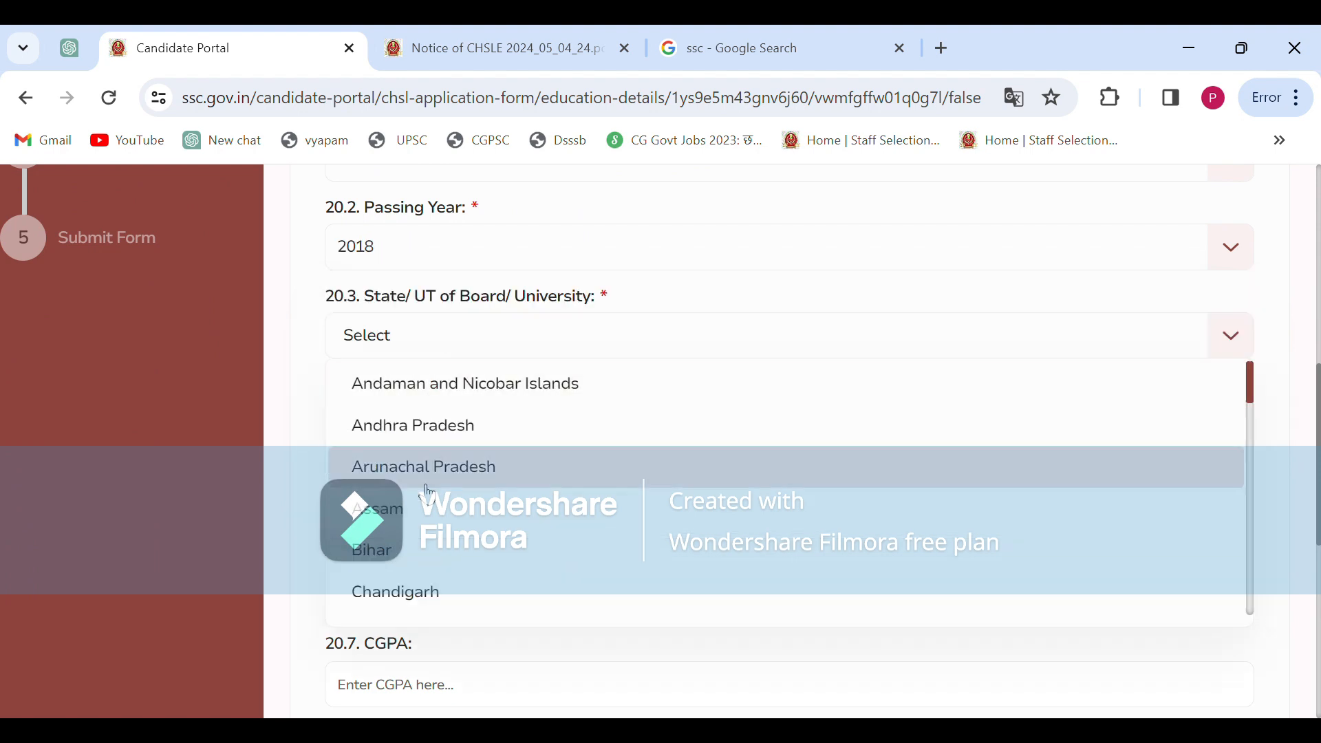
scroll(427, 558, "down", 2)
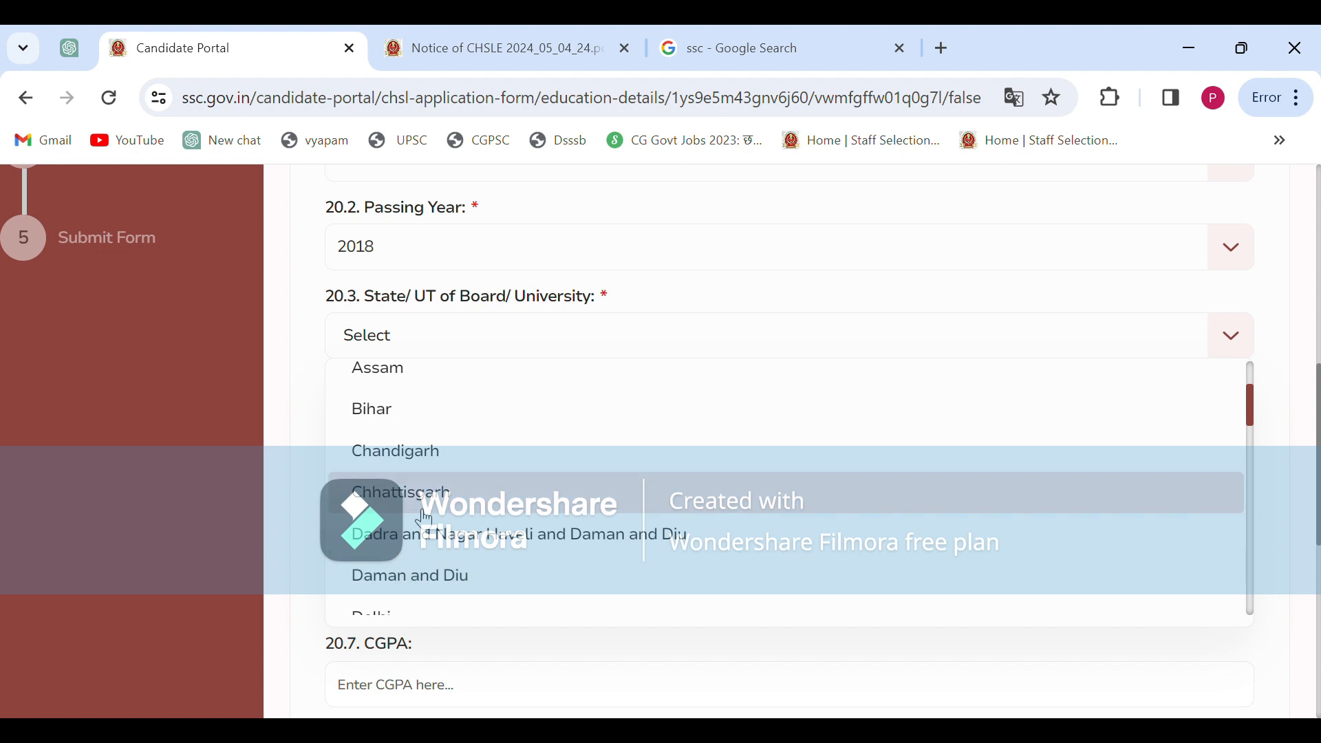
left_click(440, 492)
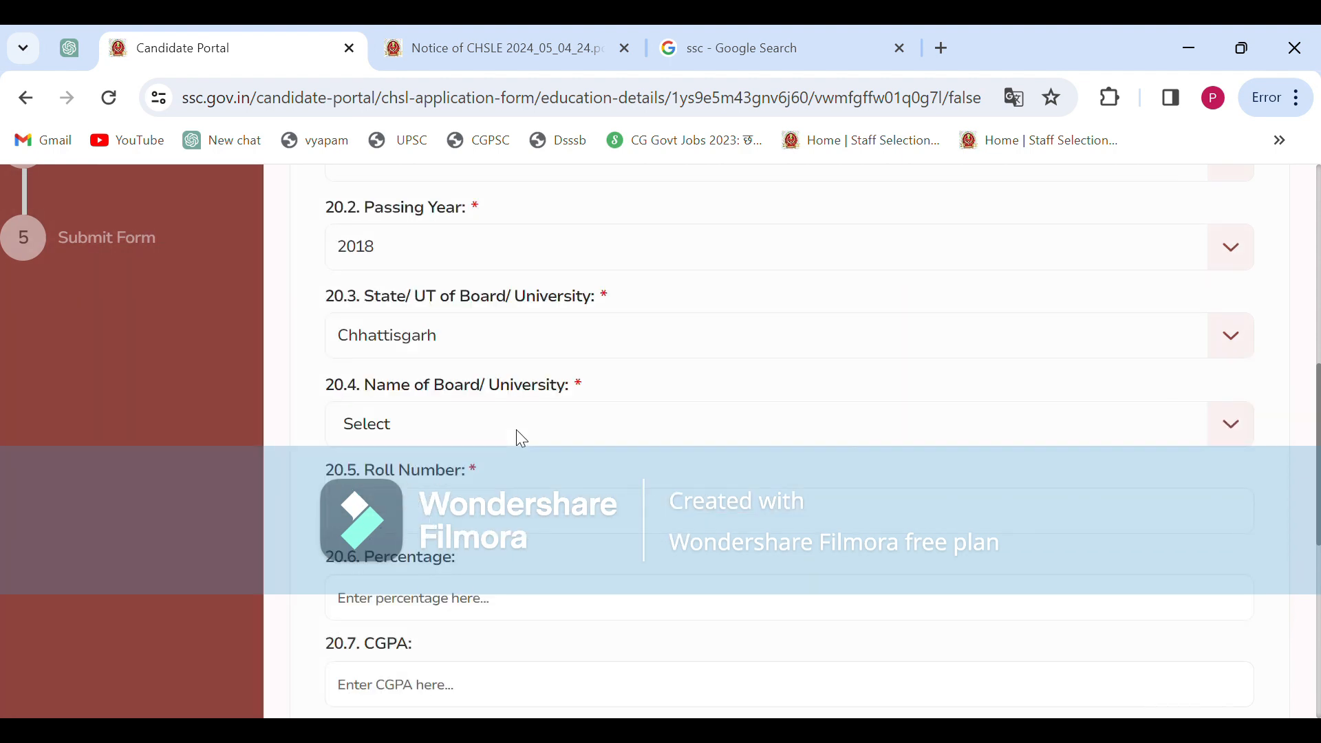
Choose CHHATTISGARH BOARD OF SECONDARY EDUCATION as the Board/University
scroll(517, 432, "down", 1)
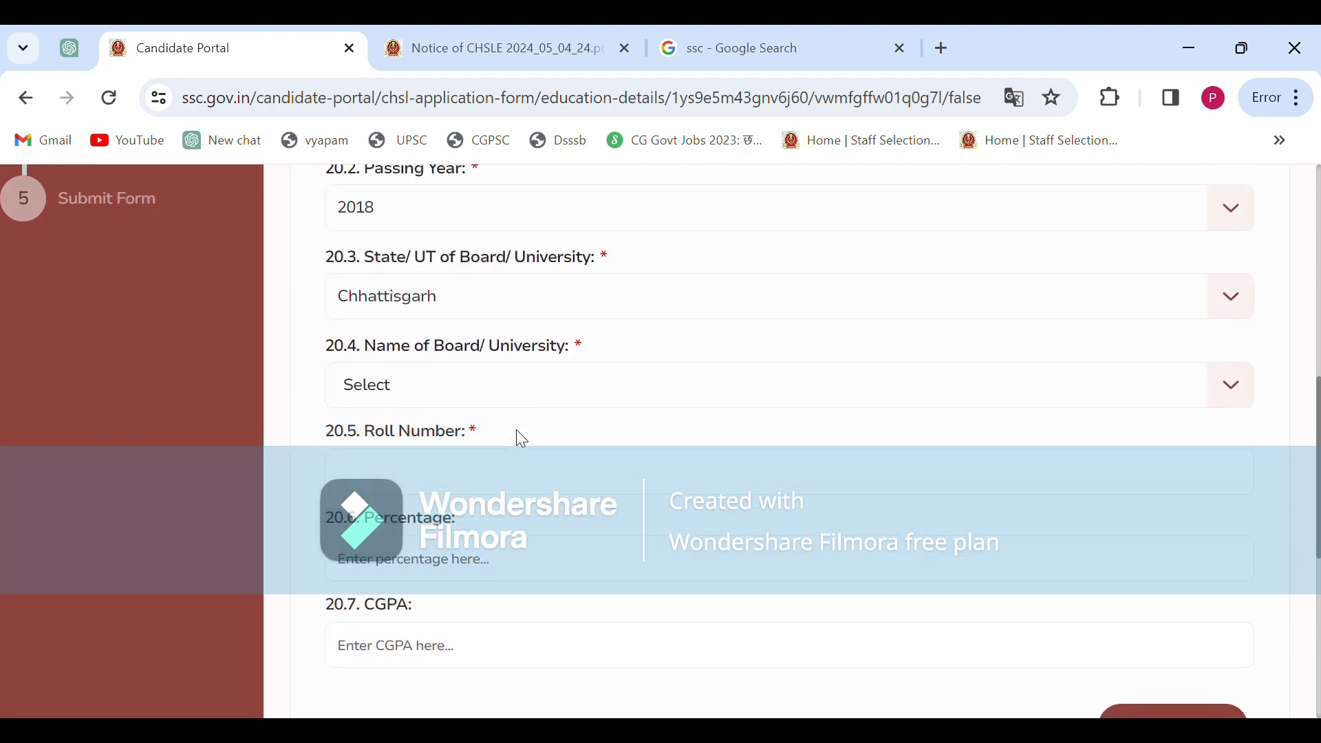
left_click(425, 388)
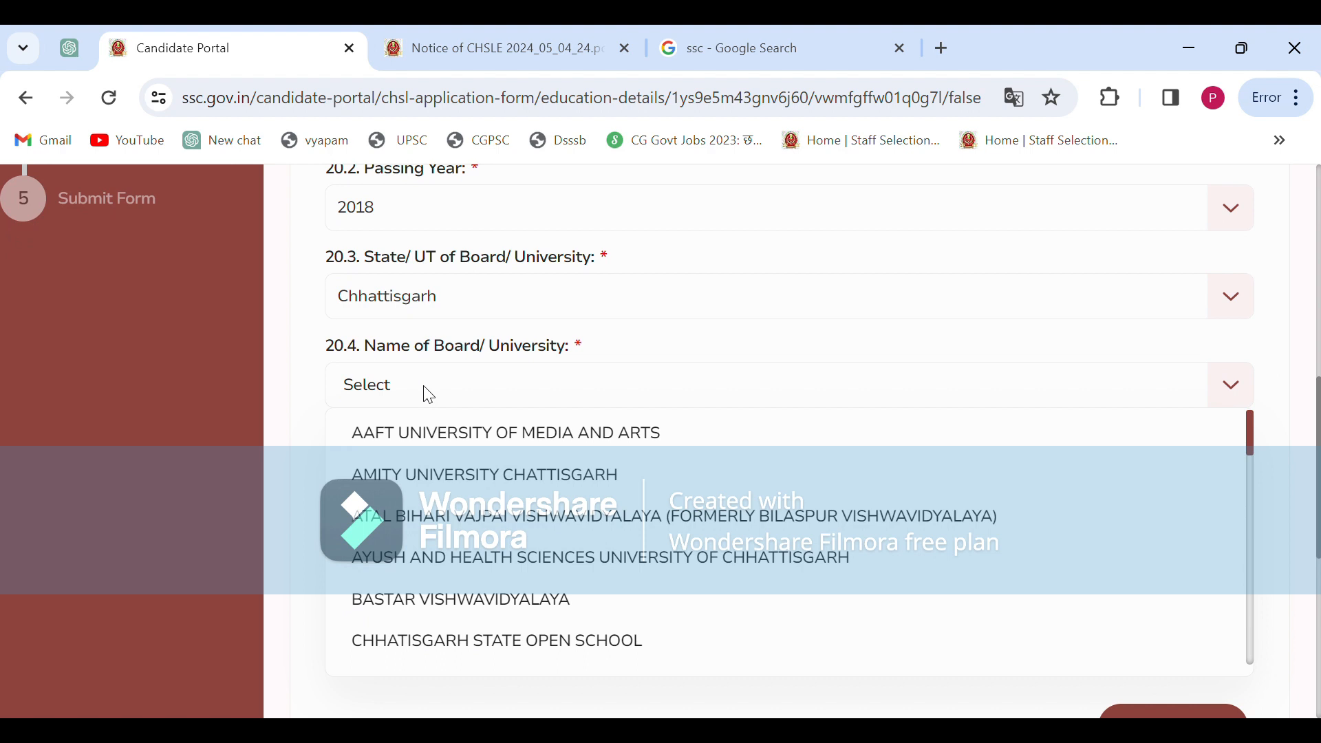
key("c")
key("s")
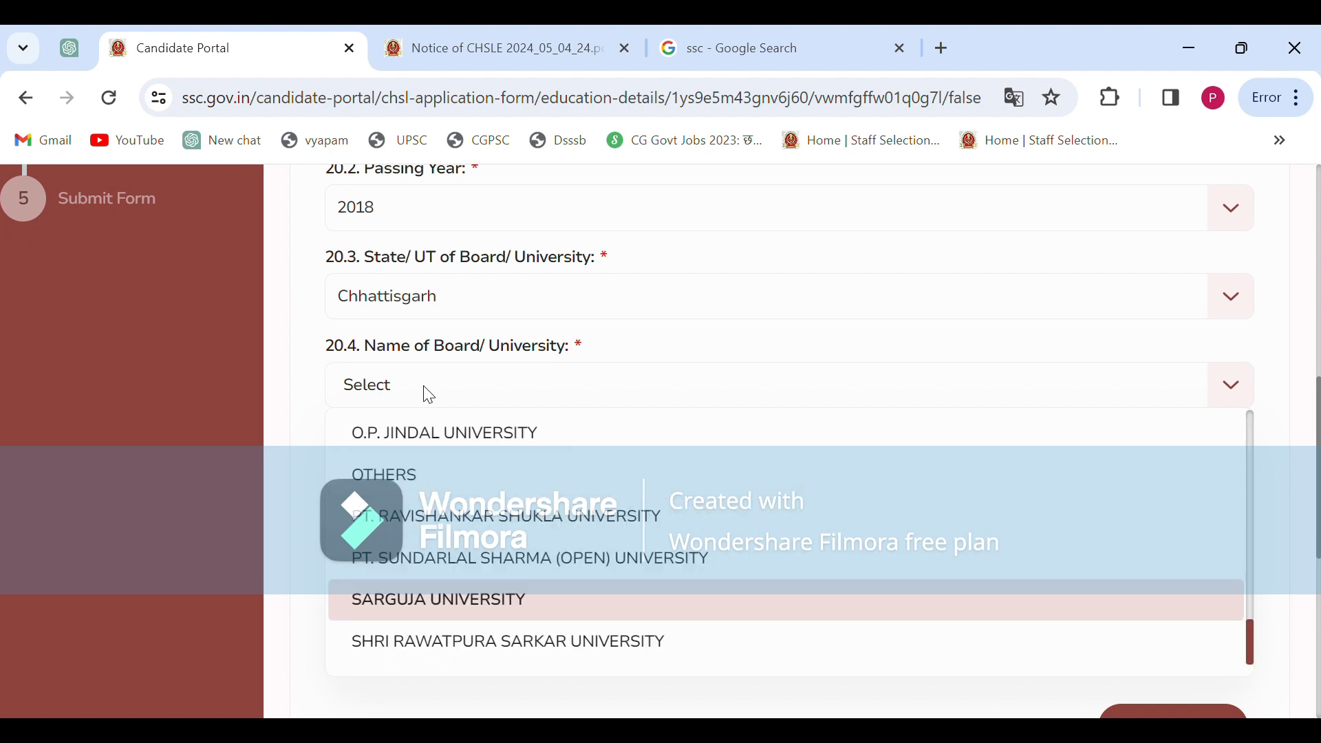
key("c")
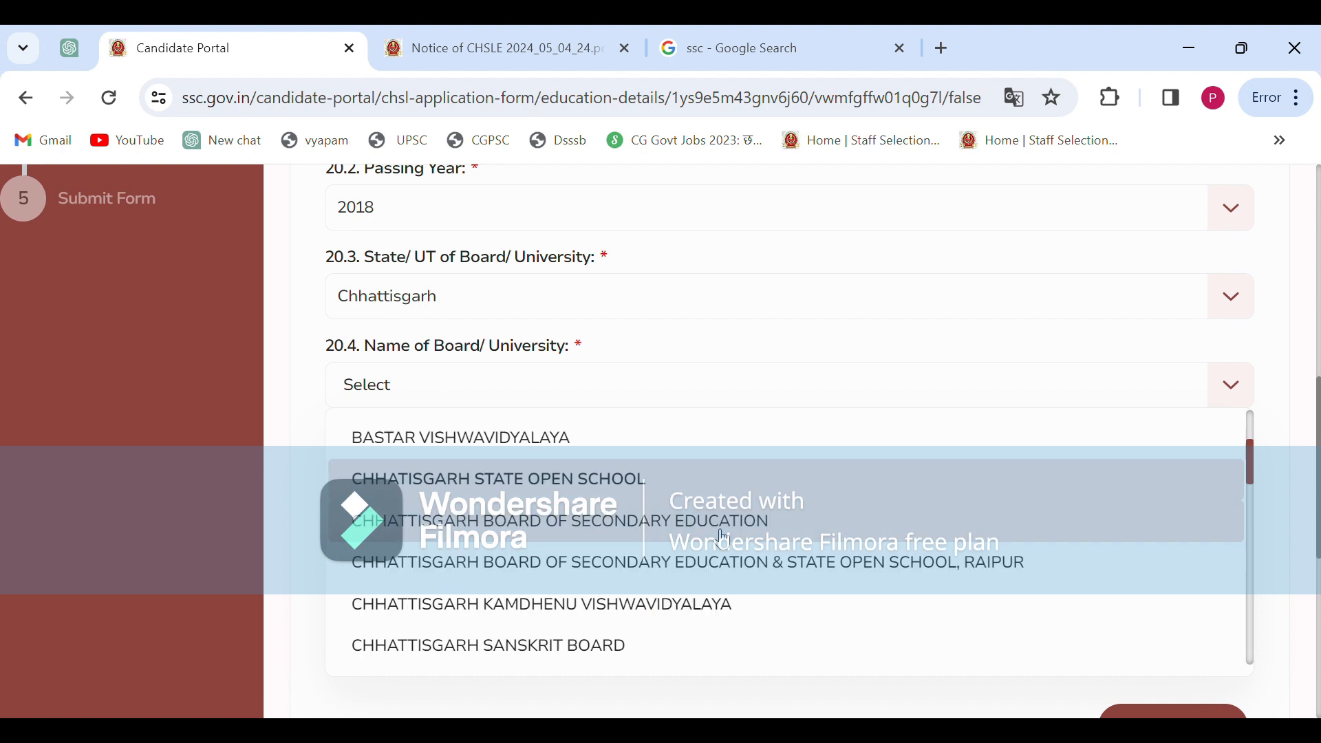
left_click(641, 531)
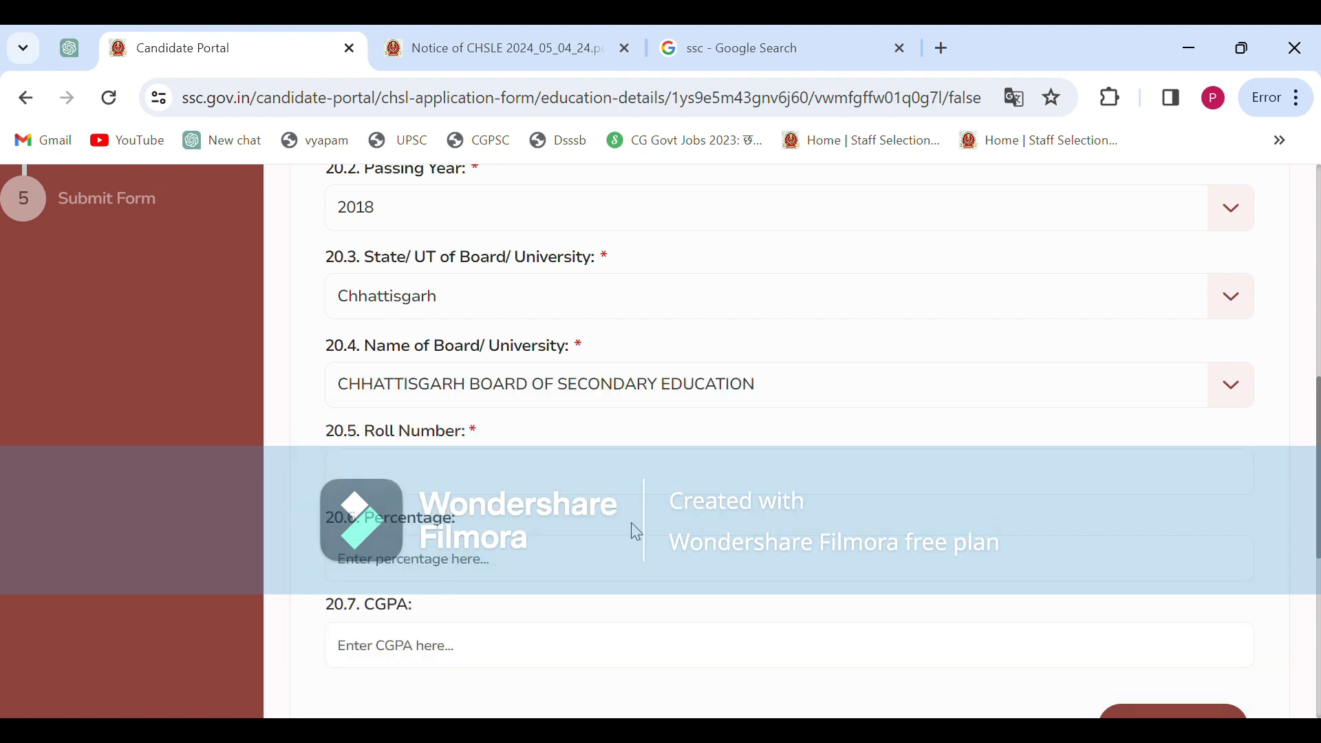
left_click(420, 491)
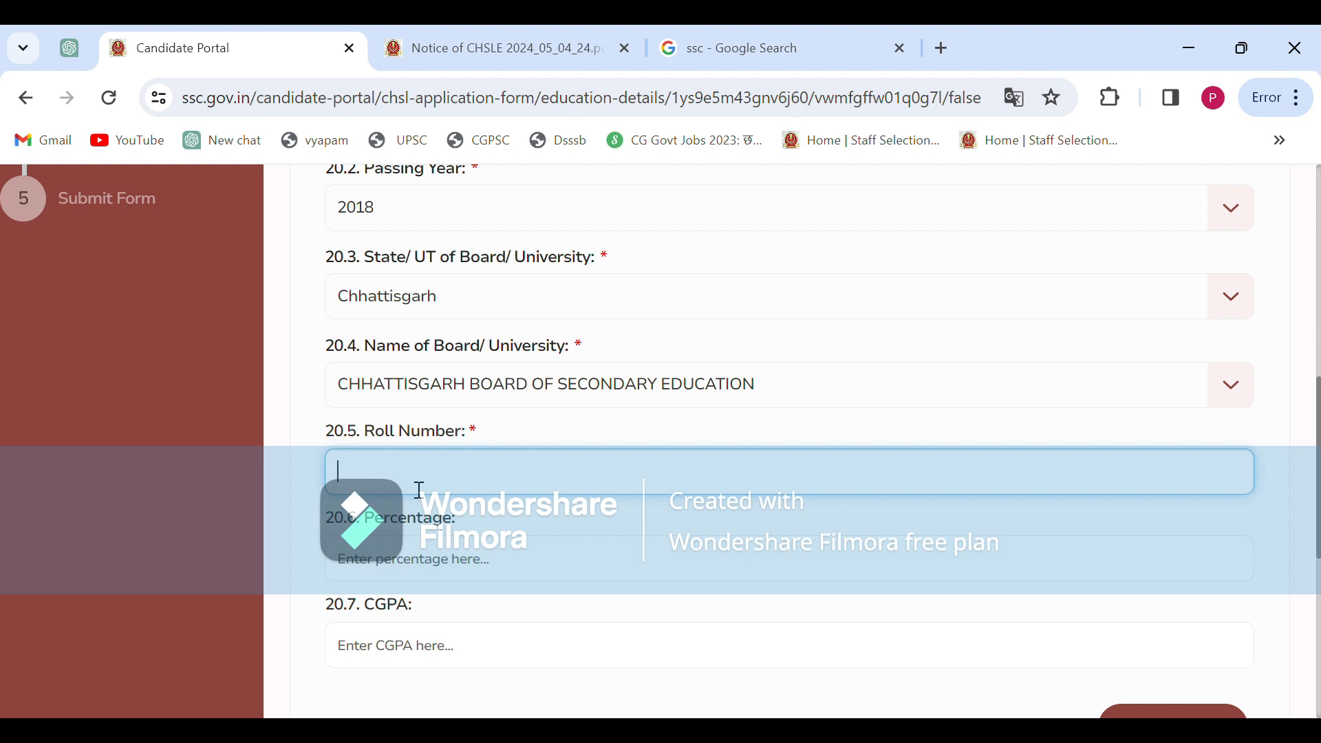
Enter the 12th roll number and a percentage of 94.6
scroll(537, 512, "down", 3)
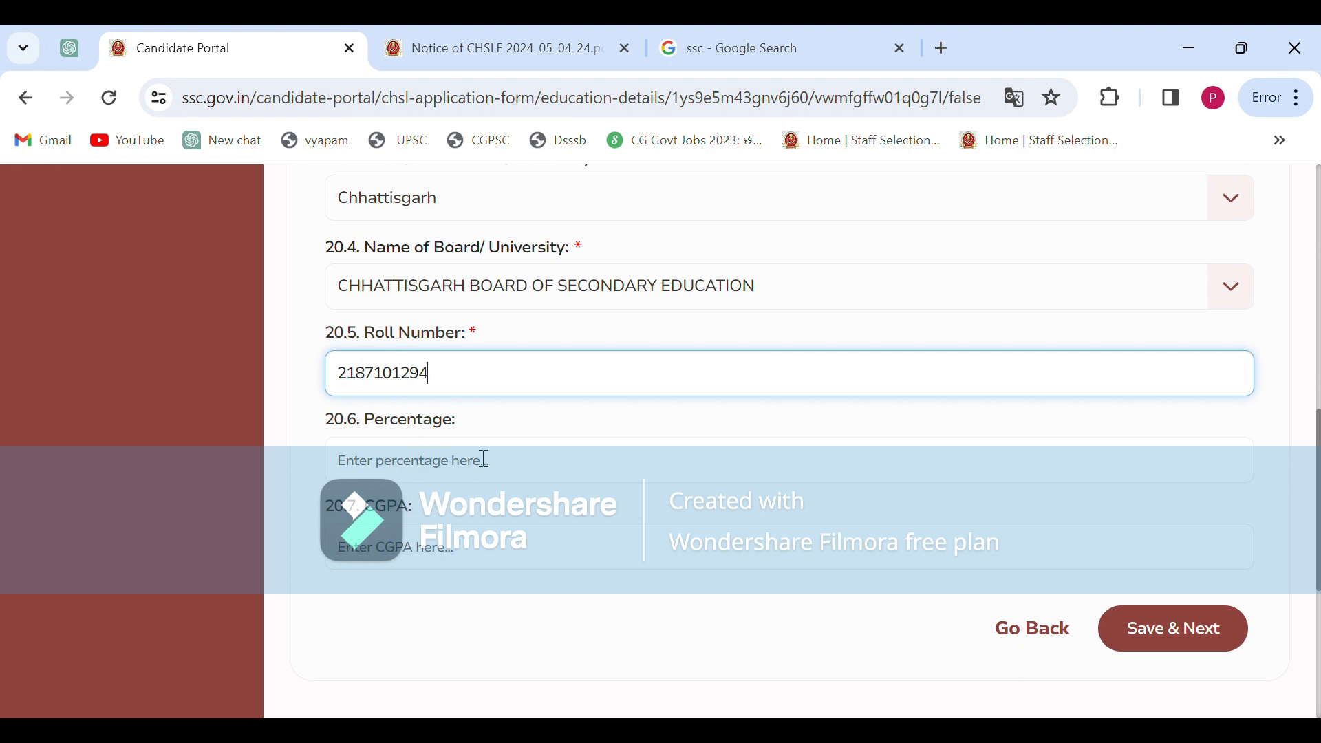
left_click(421, 468)
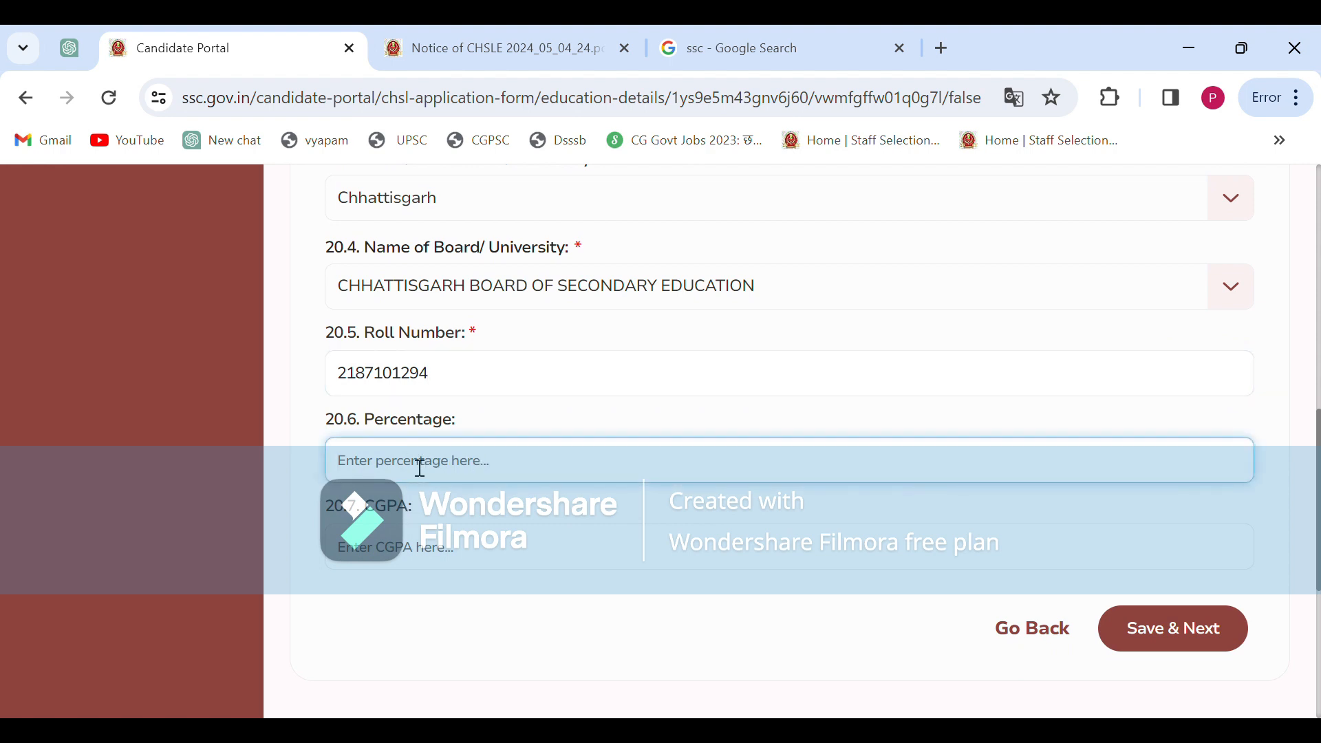
type("9")
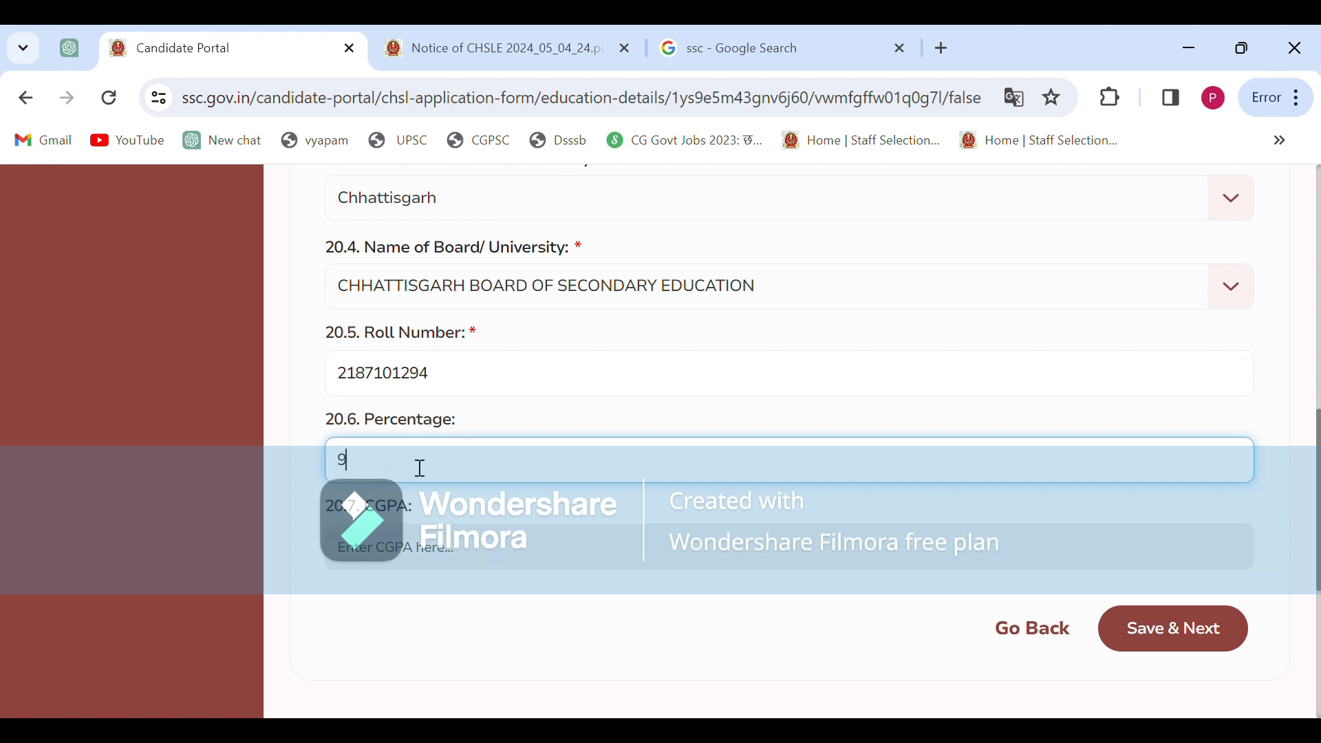
type("4.6")
Save the education details and continue to Additional Information-I
scroll(926, 443, "up", 5)
scroll(926, 442, "up", 4)
scroll(927, 442, "down", 14)
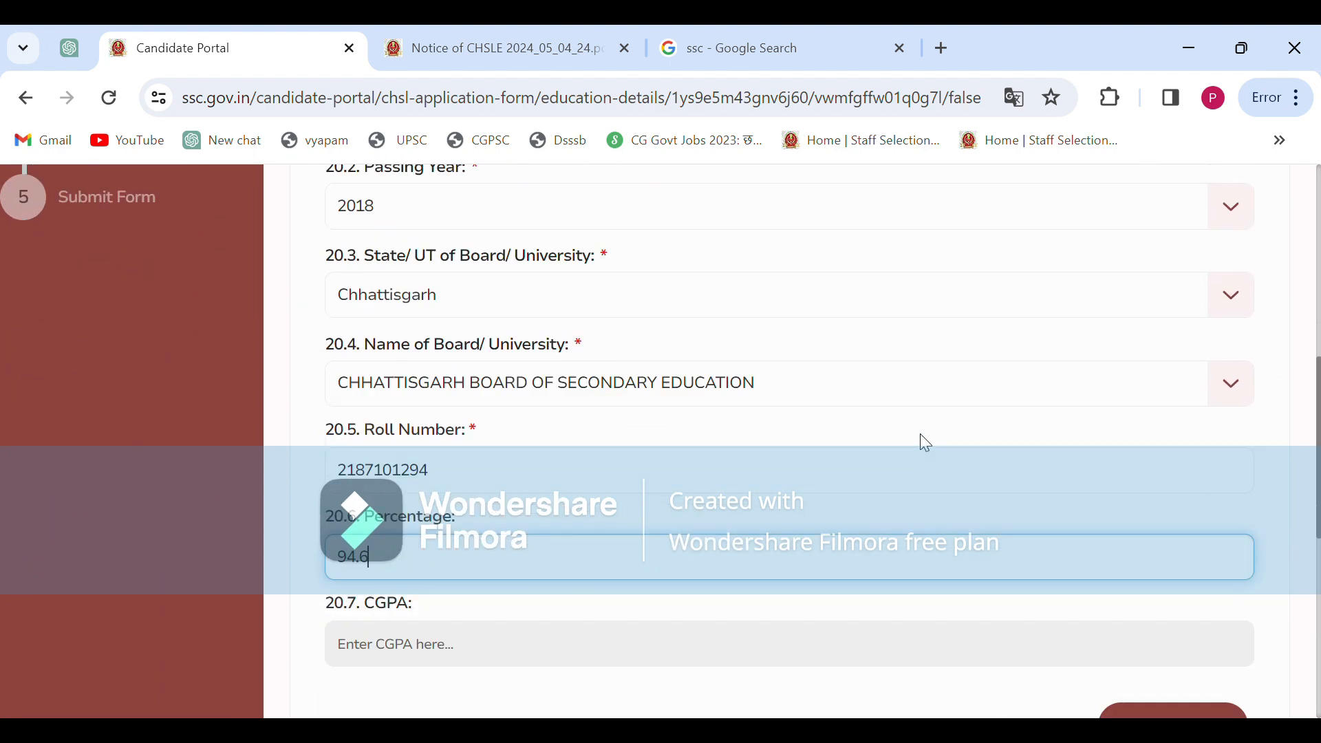
left_click(1160, 359)
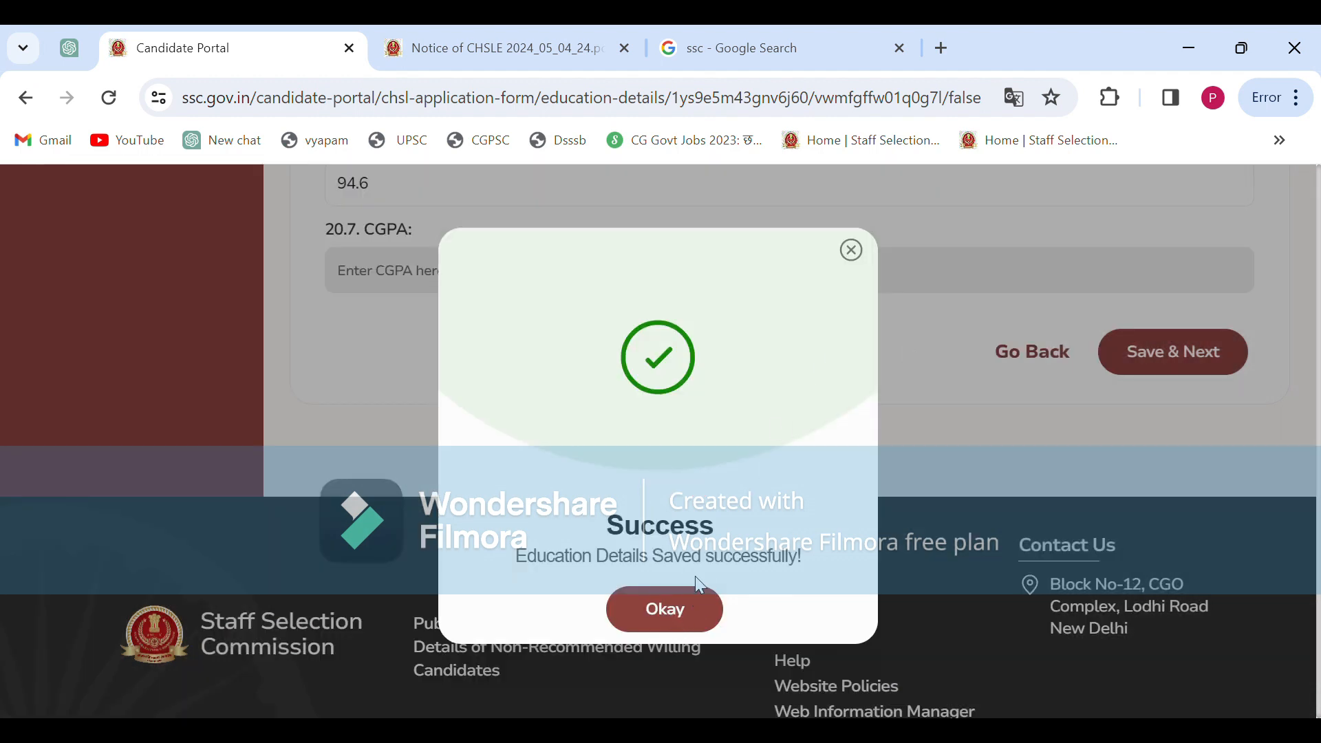
left_click(671, 609)
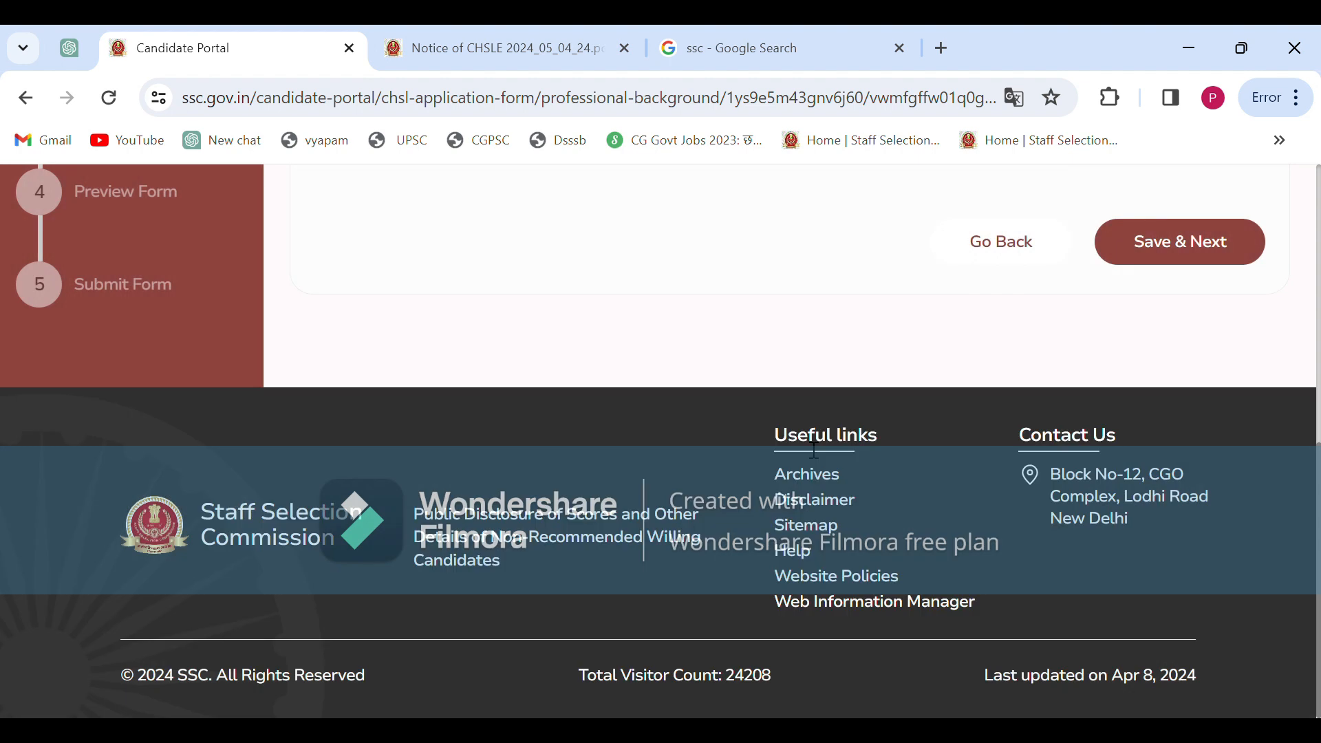
Answer No to question 21 on being an ex-serviceman or serving in the Armed Forces
scroll(847, 289, "up", 6)
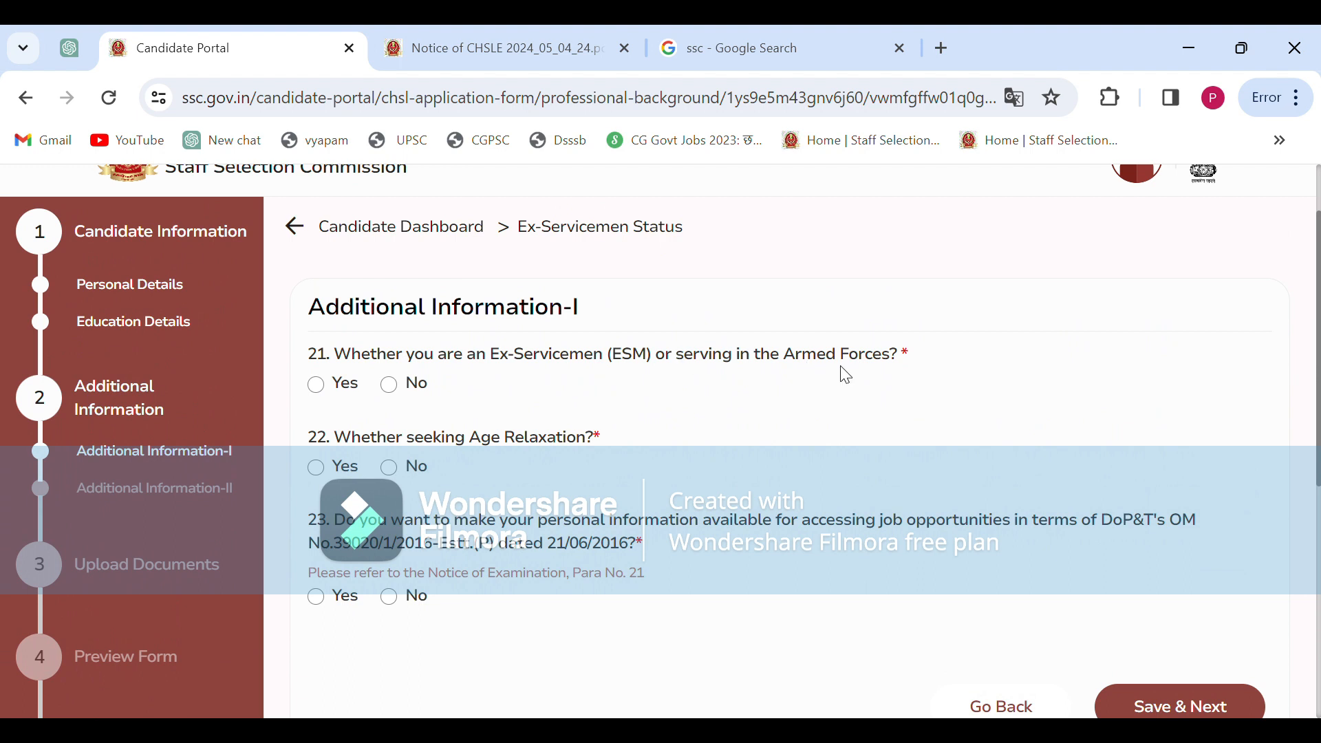
left_click(390, 385)
scroll(413, 461, "down", 1)
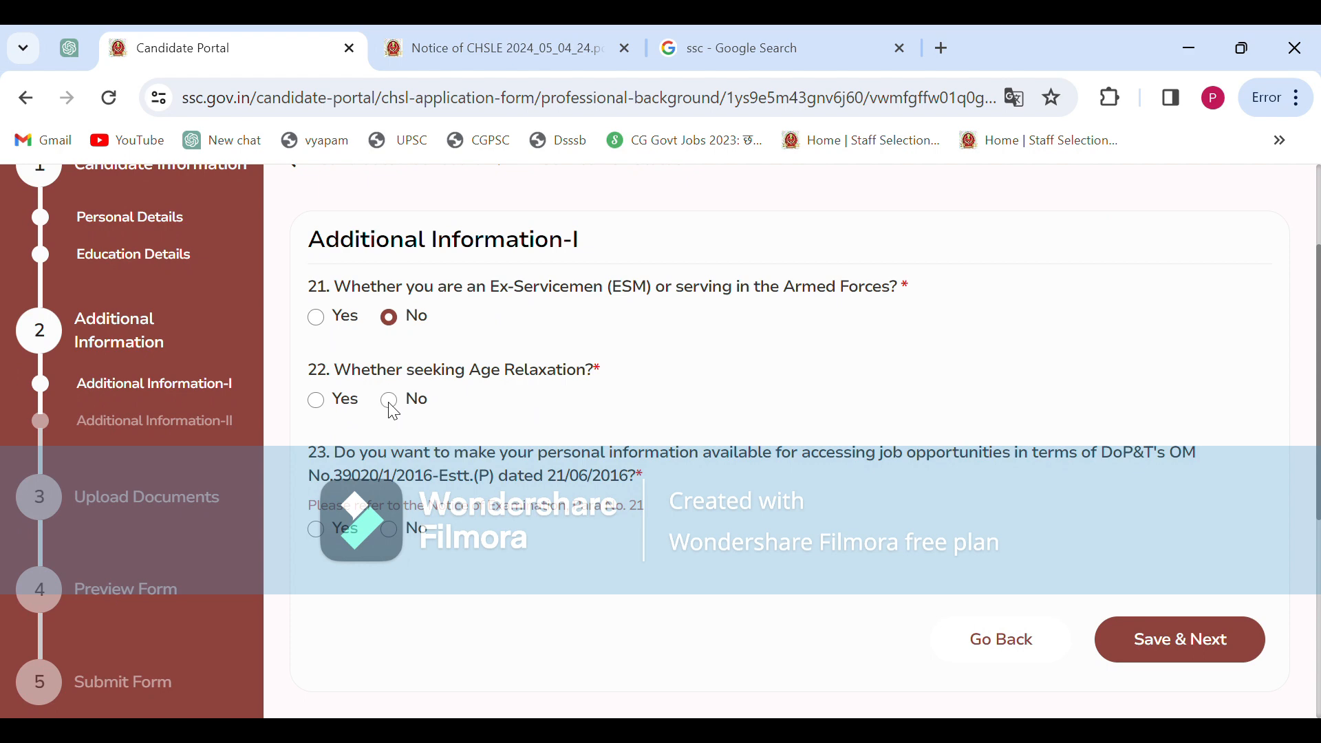
left_click(495, 33)
scroll(583, 412, "up", 20)
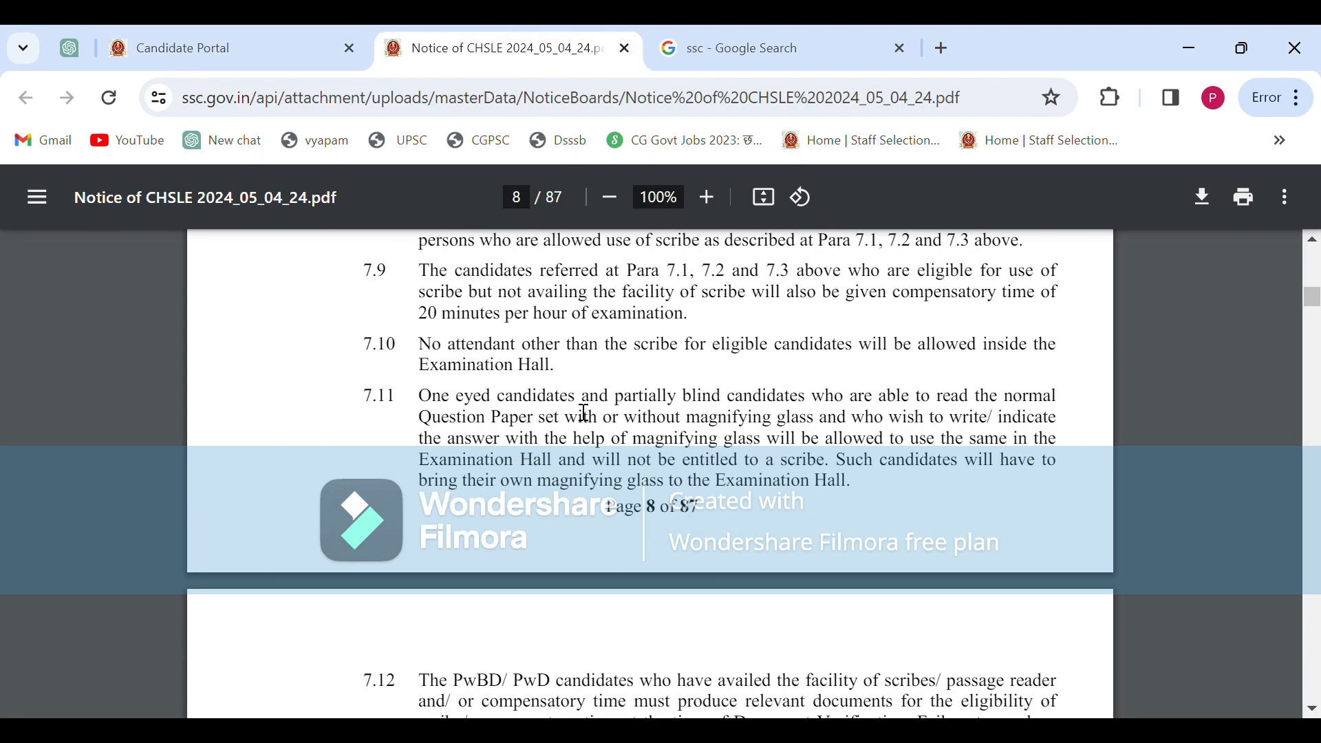
scroll(584, 413, "up", 20)
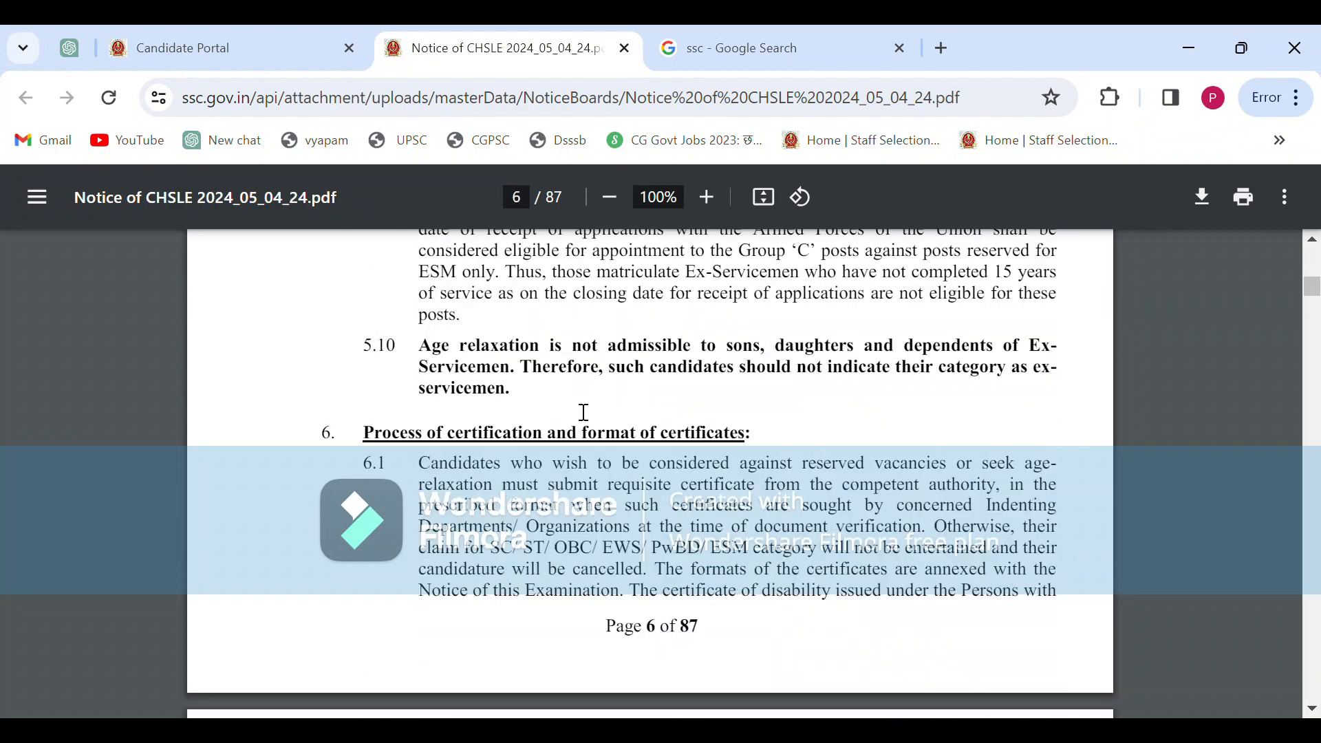
scroll(584, 413, "up", 20)
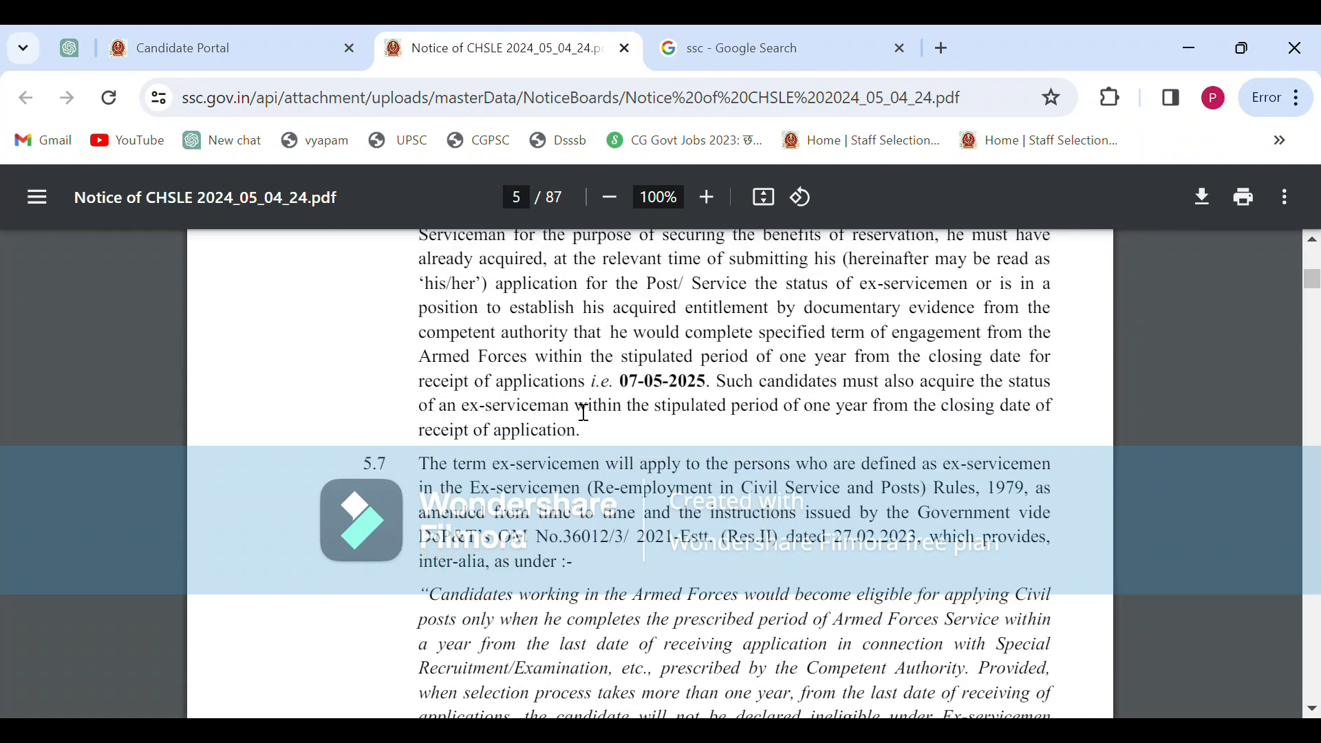
scroll(583, 413, "up", 10)
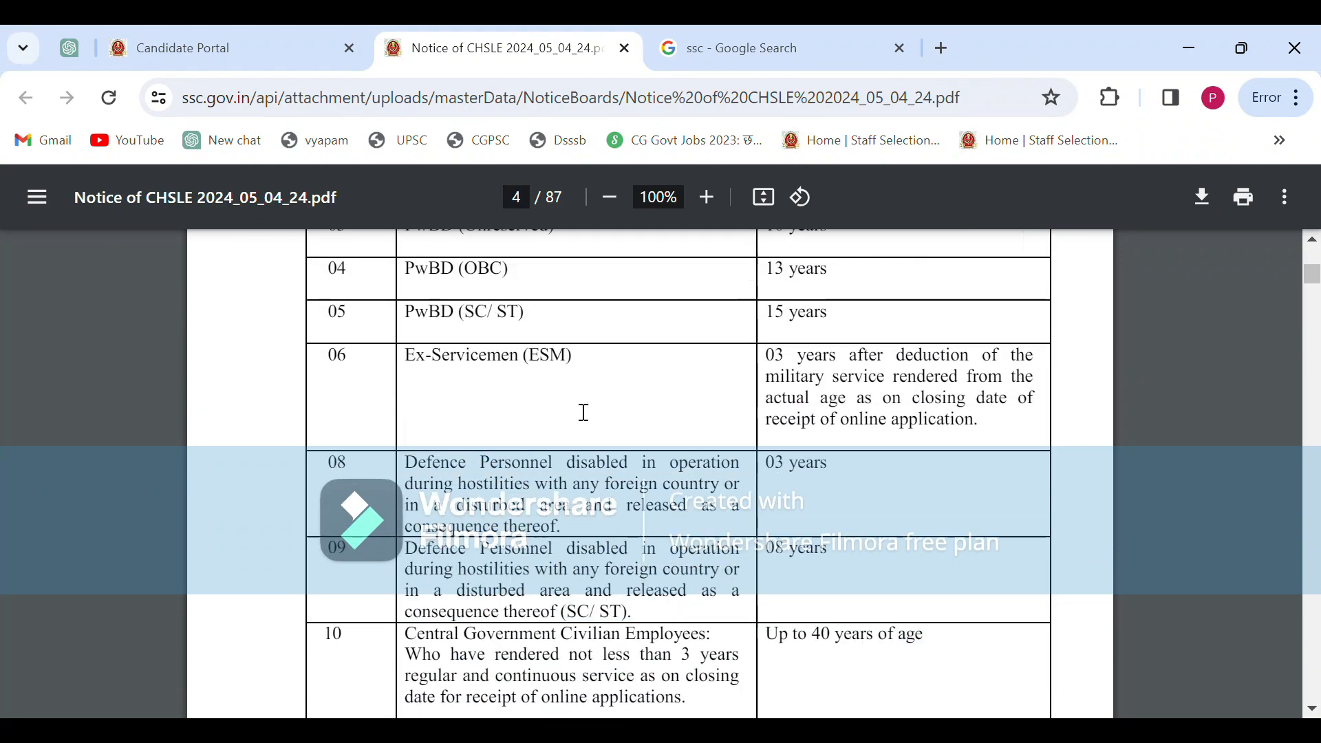
scroll(584, 413, "down", 5)
scroll(583, 413, "up", 9)
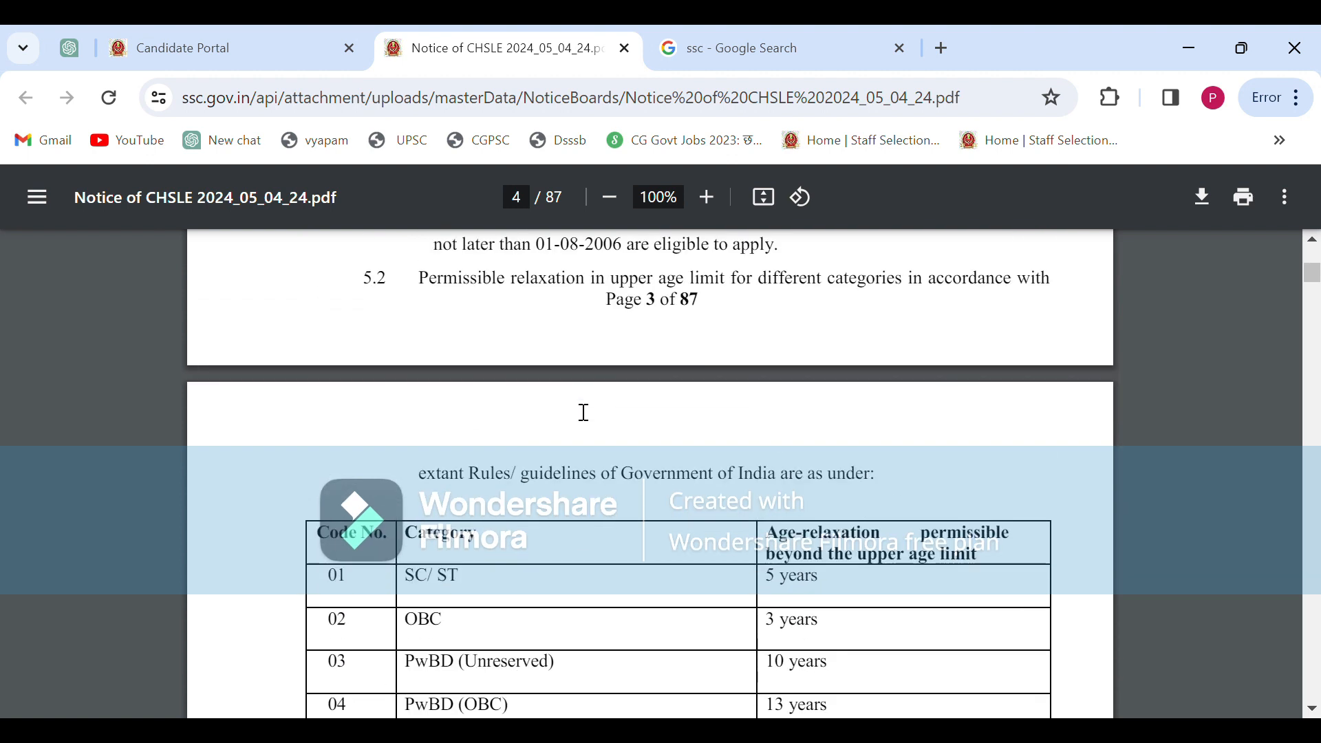
scroll(583, 413, "down", 3)
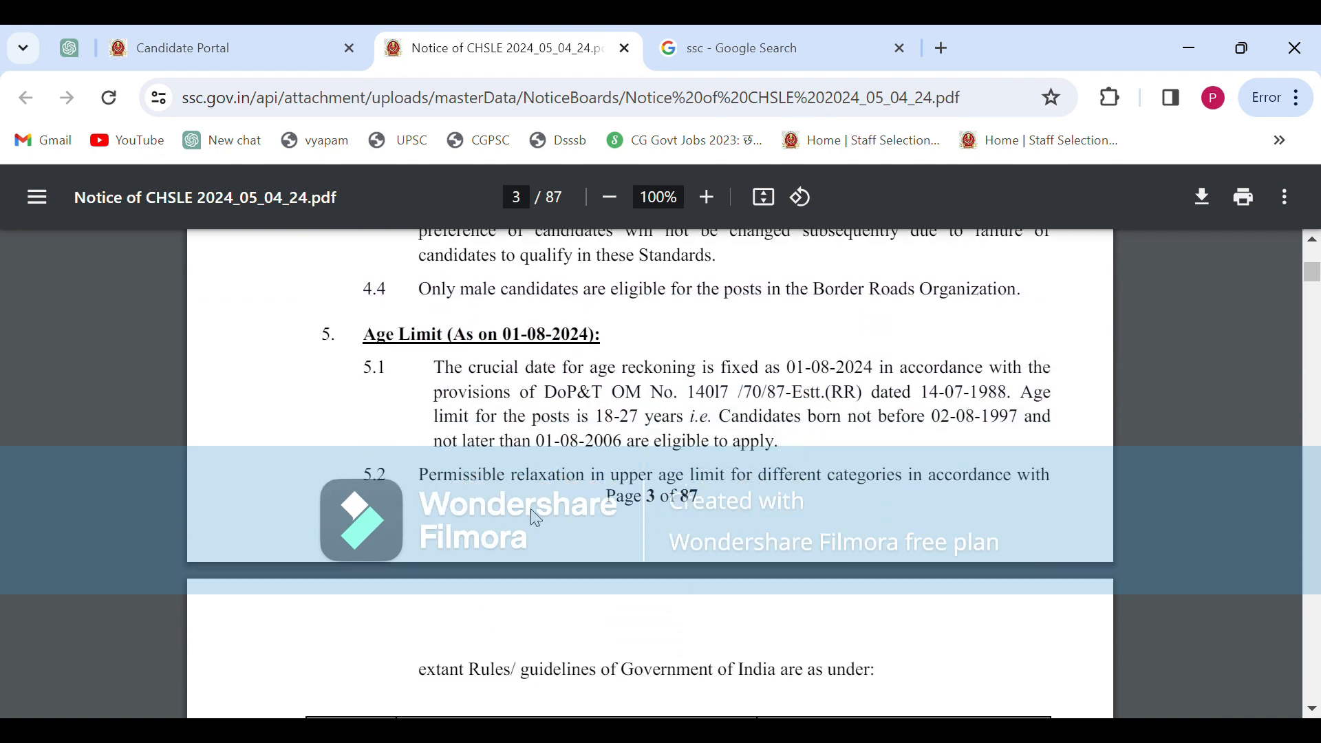
scroll(536, 517, "down", 3)
scroll(536, 518, "up", 7)
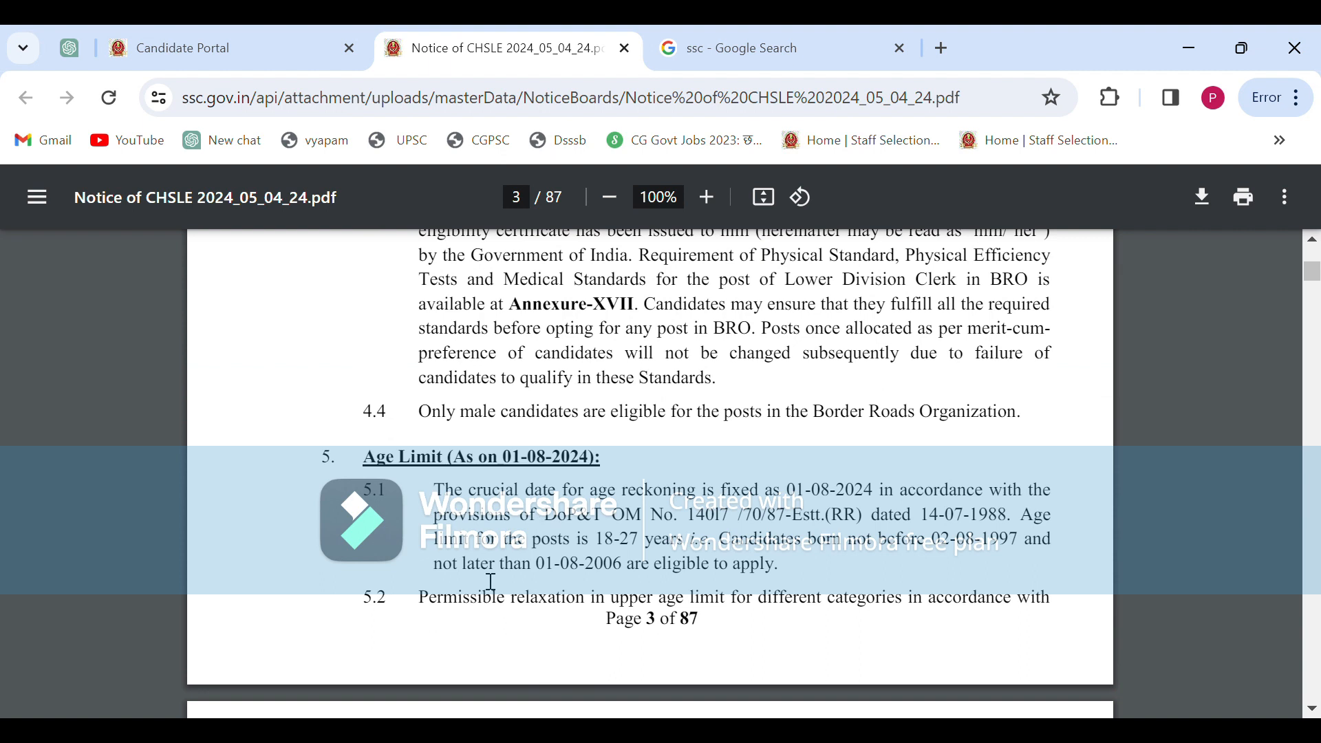
scroll(491, 581, "down", 5)
scroll(434, 428, "up", 3)
scroll(449, 470, "down", 12)
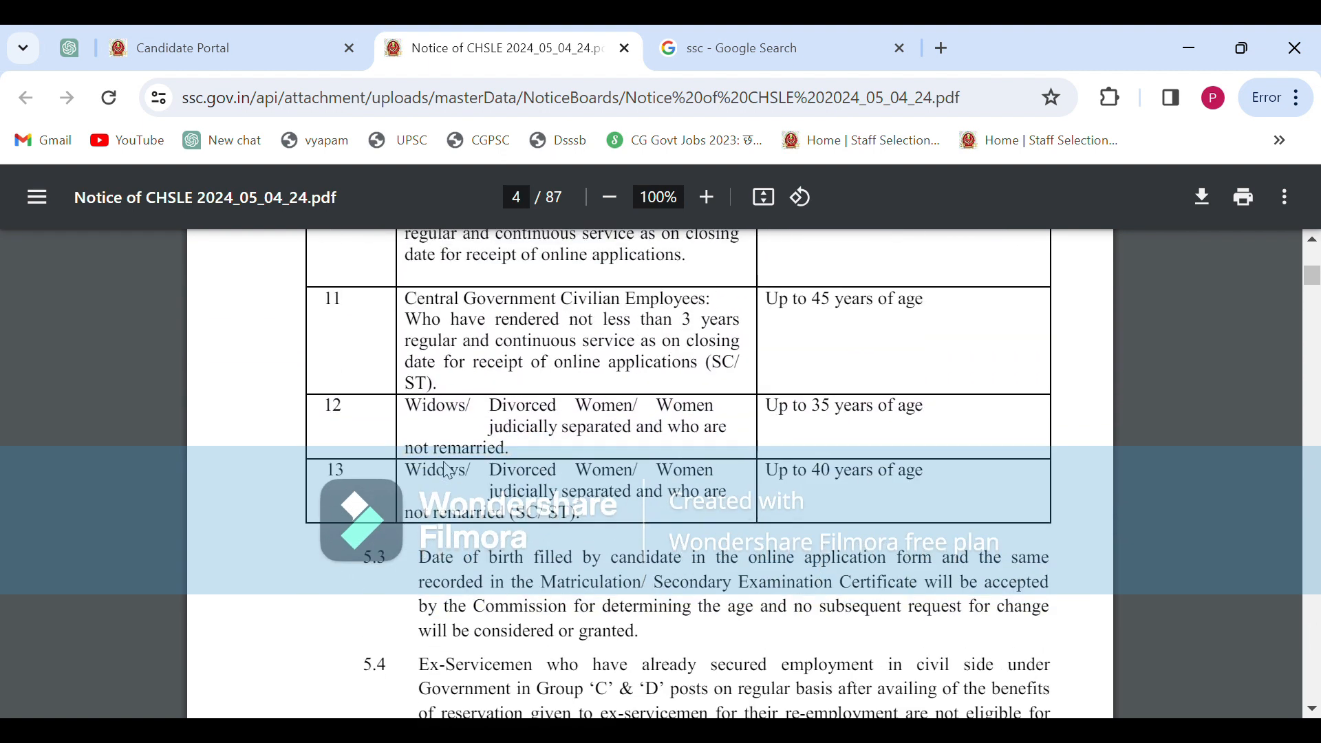
left_click(288, 53)
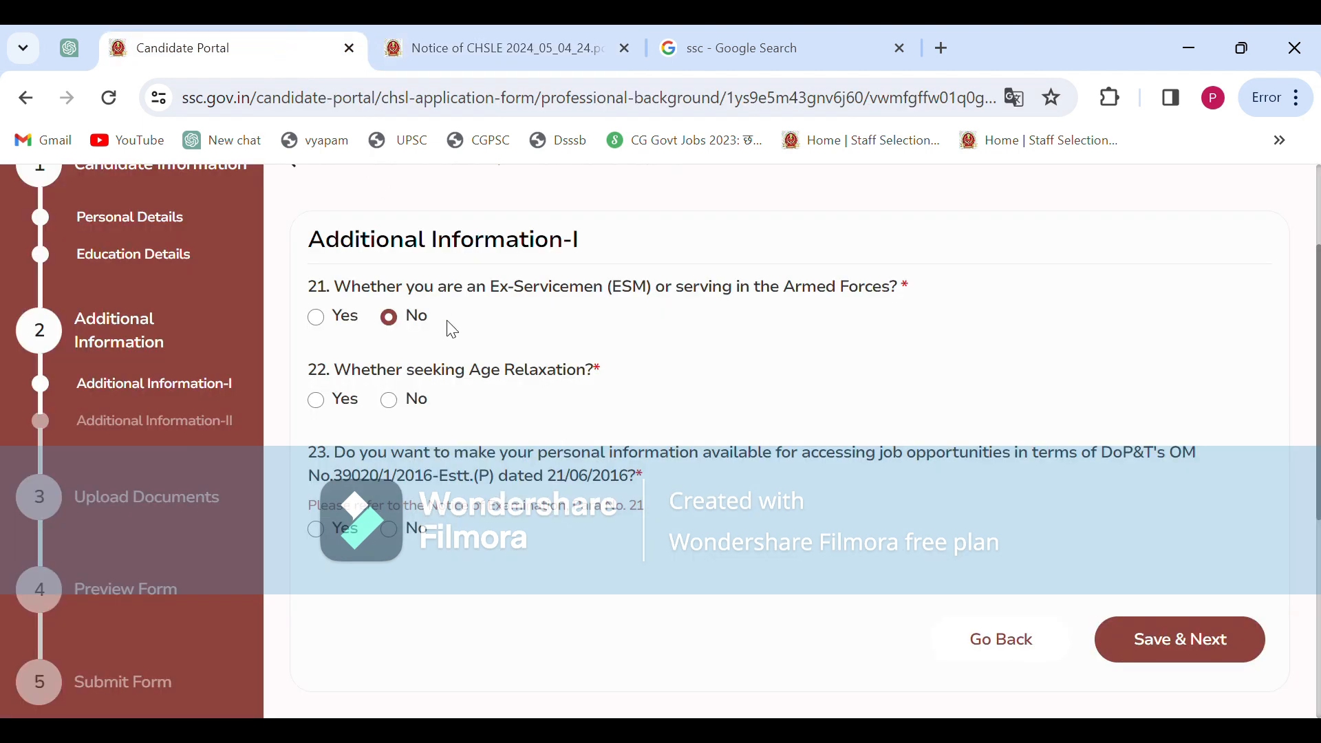
Answer No to question 22 on age relaxation, then save Additional Information-I and acknowledge the success message
left_click(389, 400)
scroll(592, 414, "down", 1)
scroll(593, 414, "down", 1)
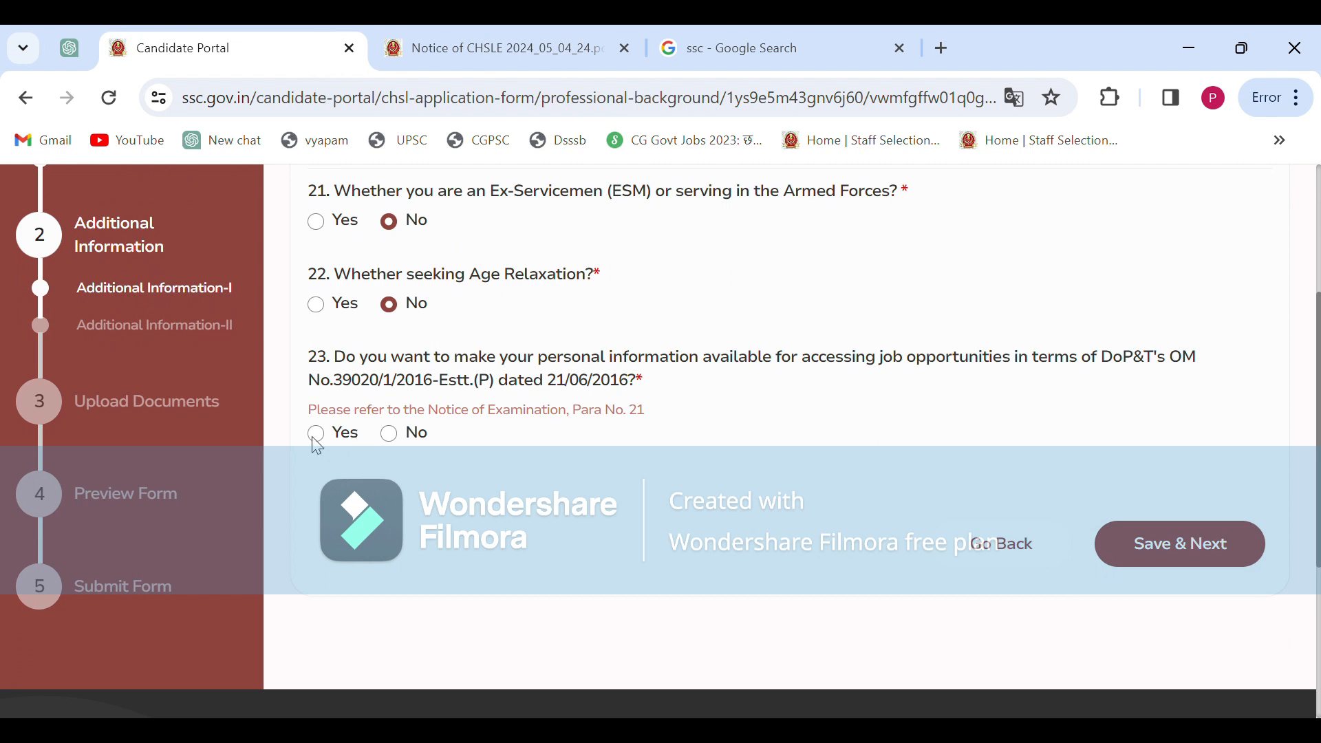
left_click(1201, 552)
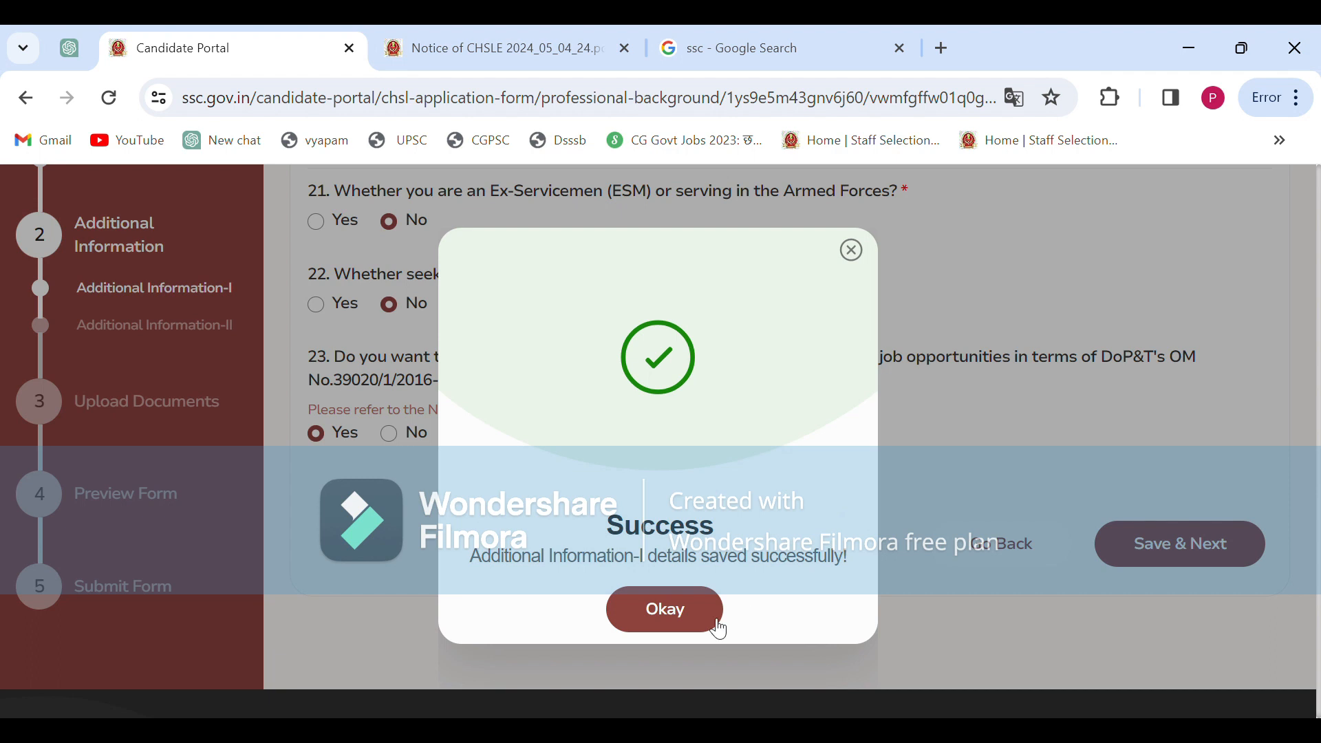
left_click(666, 613)
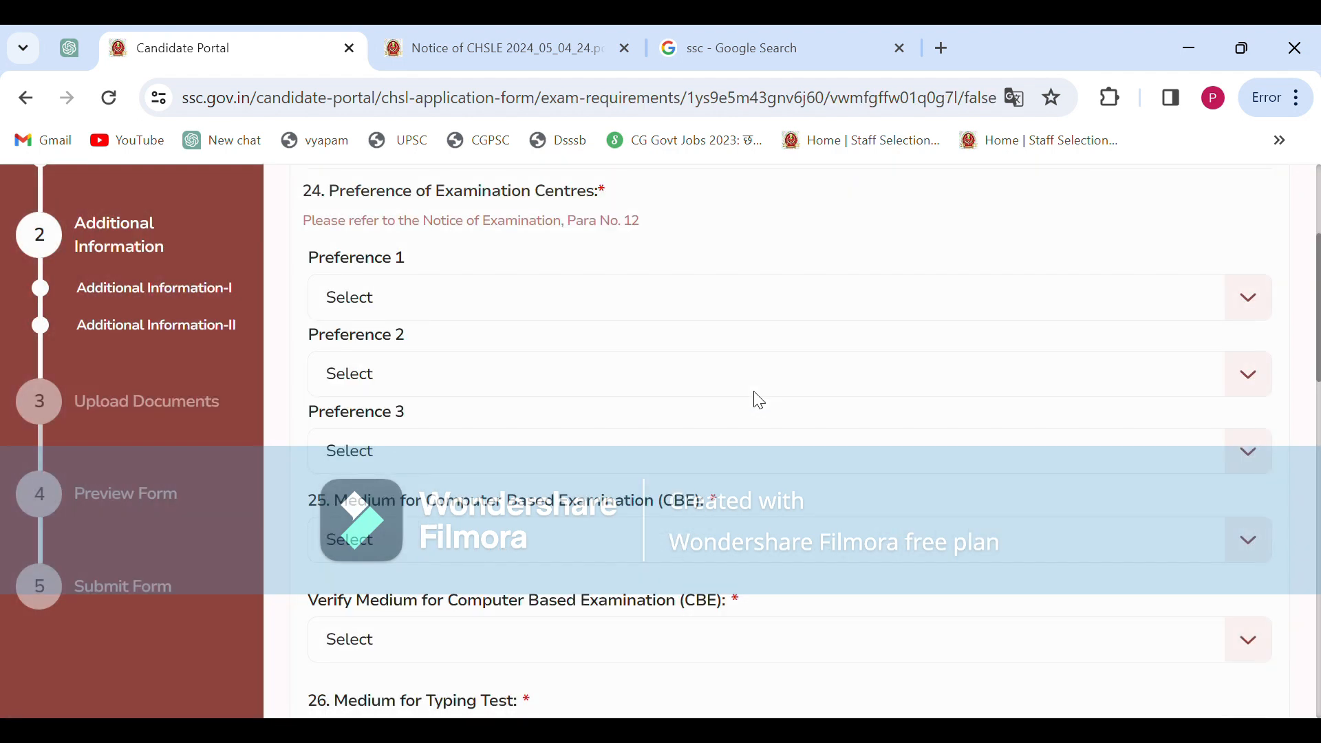
Set exam-centre Preference 1 to NR-Delhi (2201)
scroll(638, 278, "up", 3)
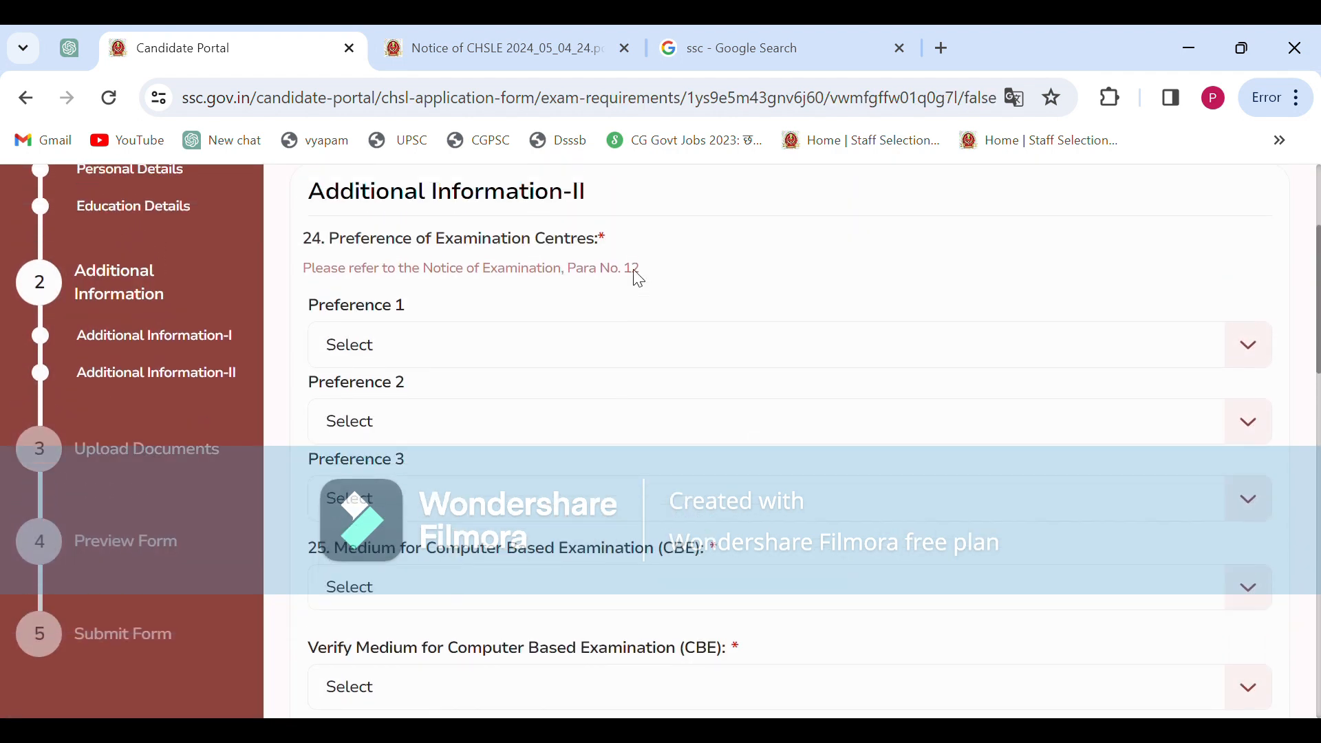
scroll(634, 276, "down", 2)
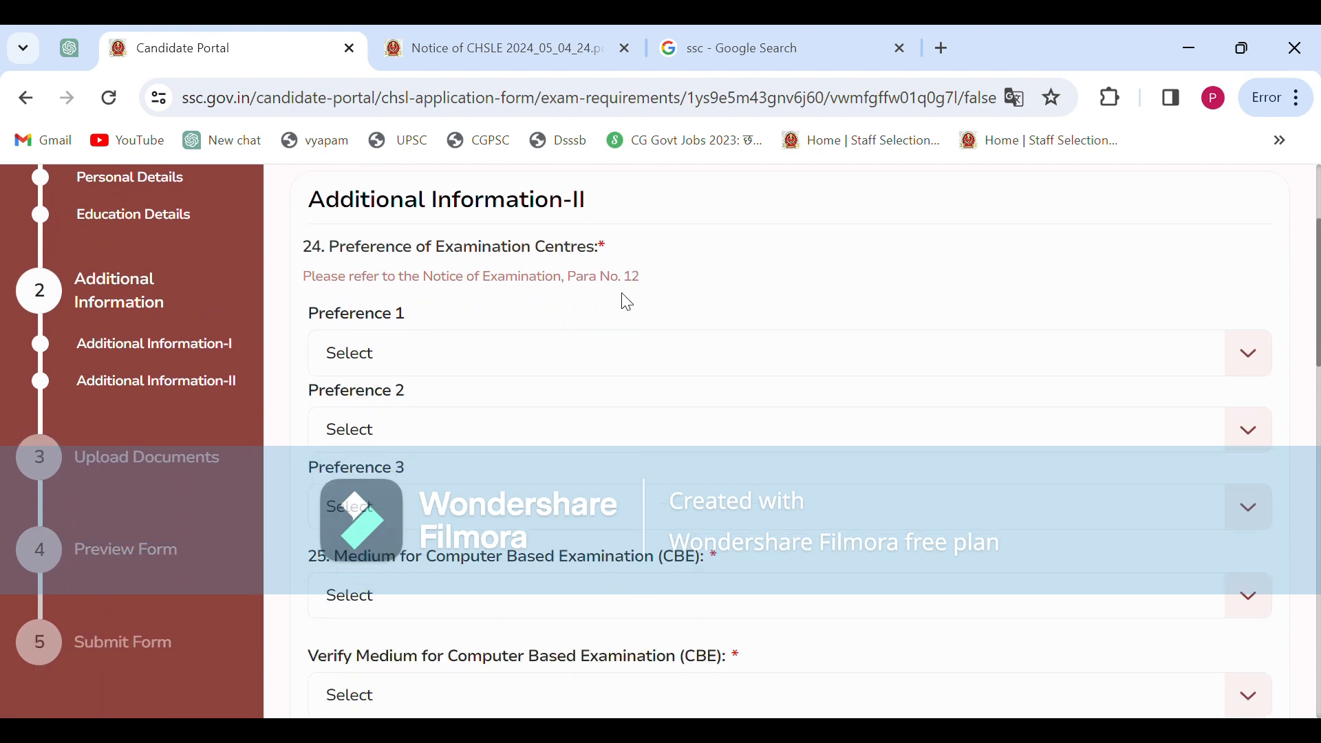
scroll(622, 298, "down", 2)
left_click(548, 286)
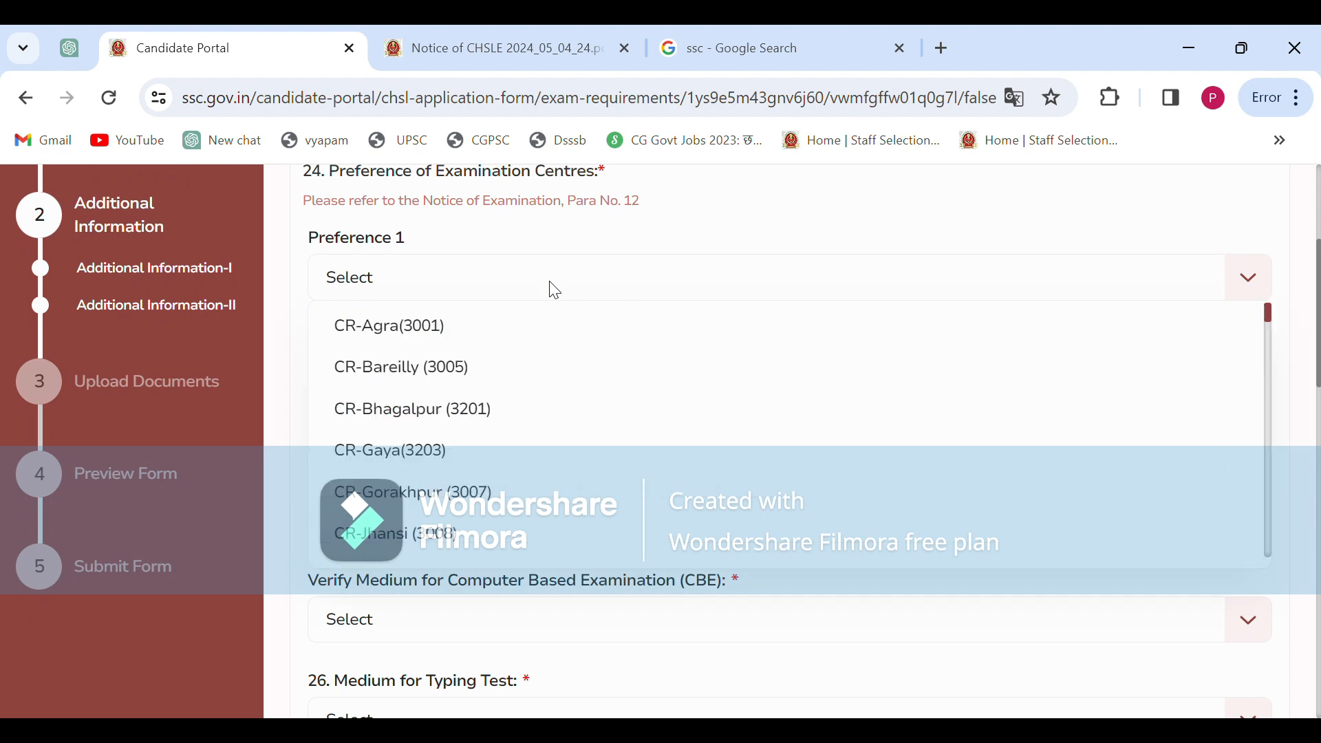
scroll(480, 360, "down", 5)
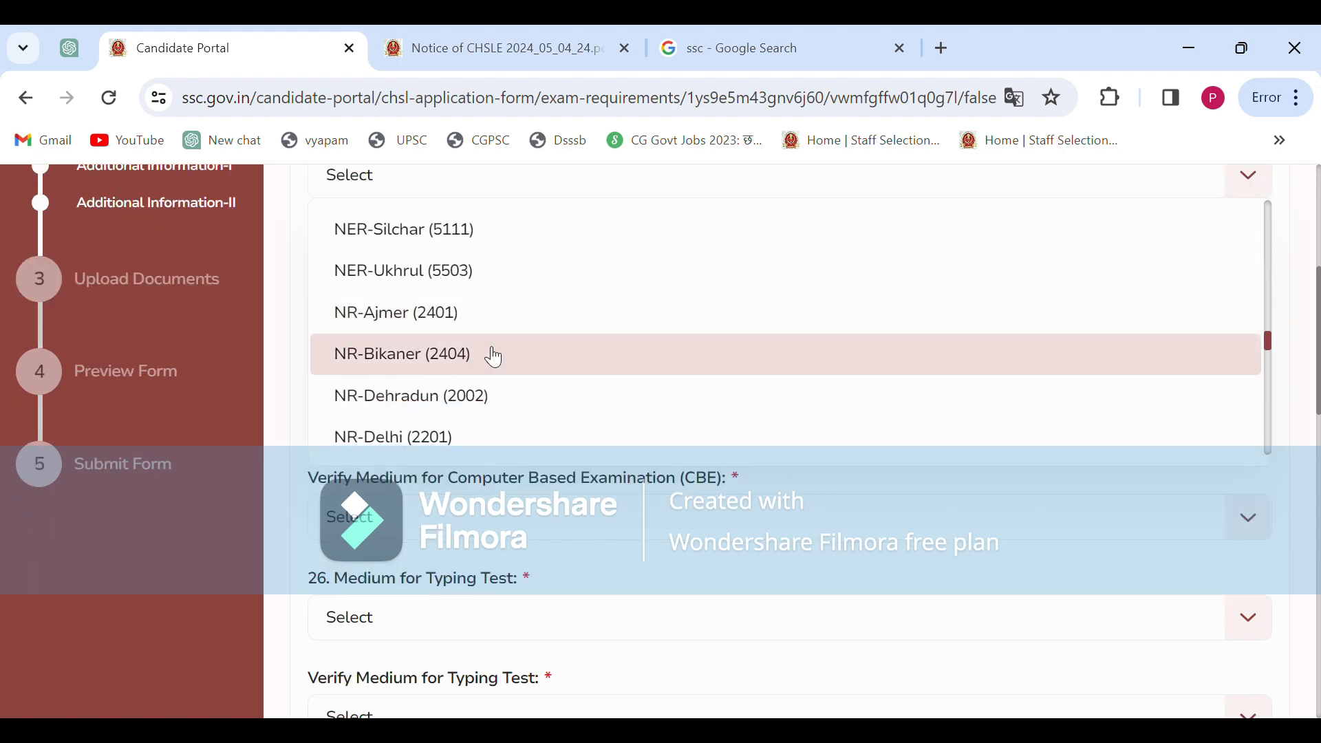
scroll(497, 392, "down", 1)
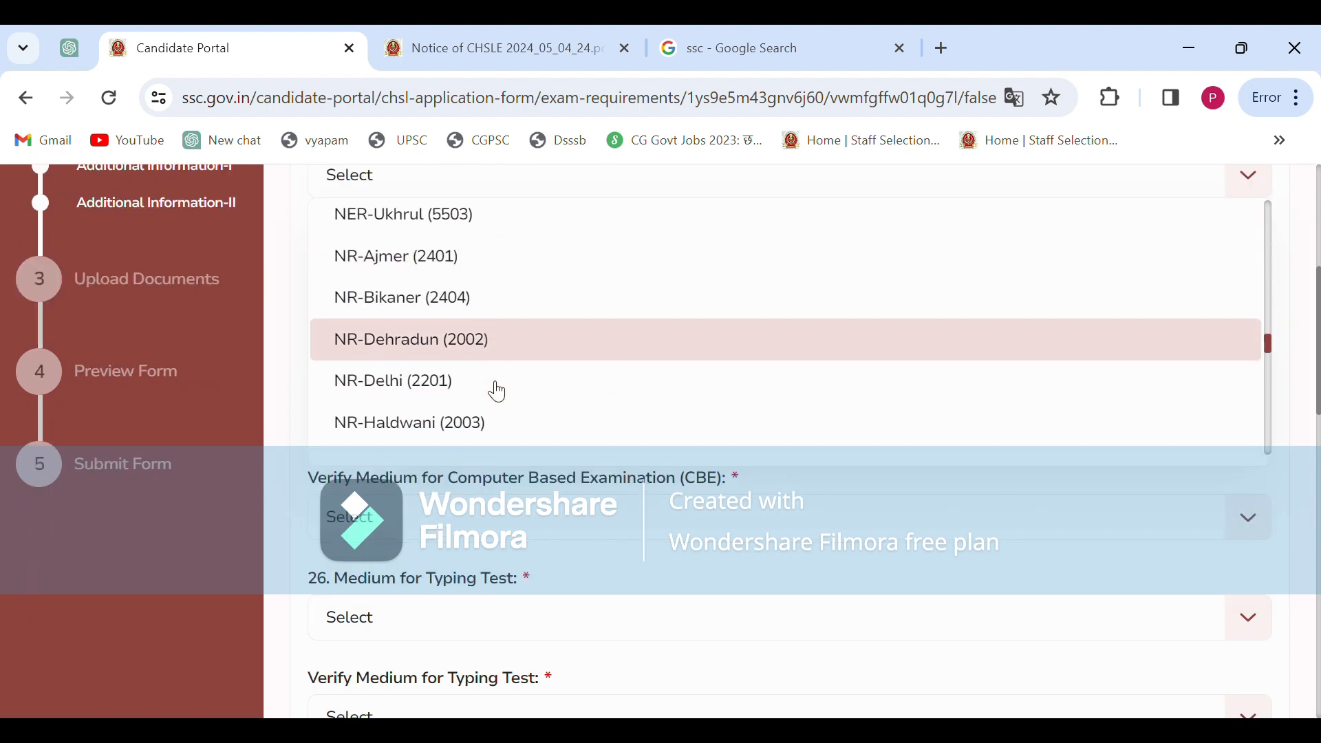
left_click(433, 380)
Set Preference 2 to NR-Dehradun (2002) and Preference 3 to NR-Jaipur (2405)
scroll(437, 331, "up", 1)
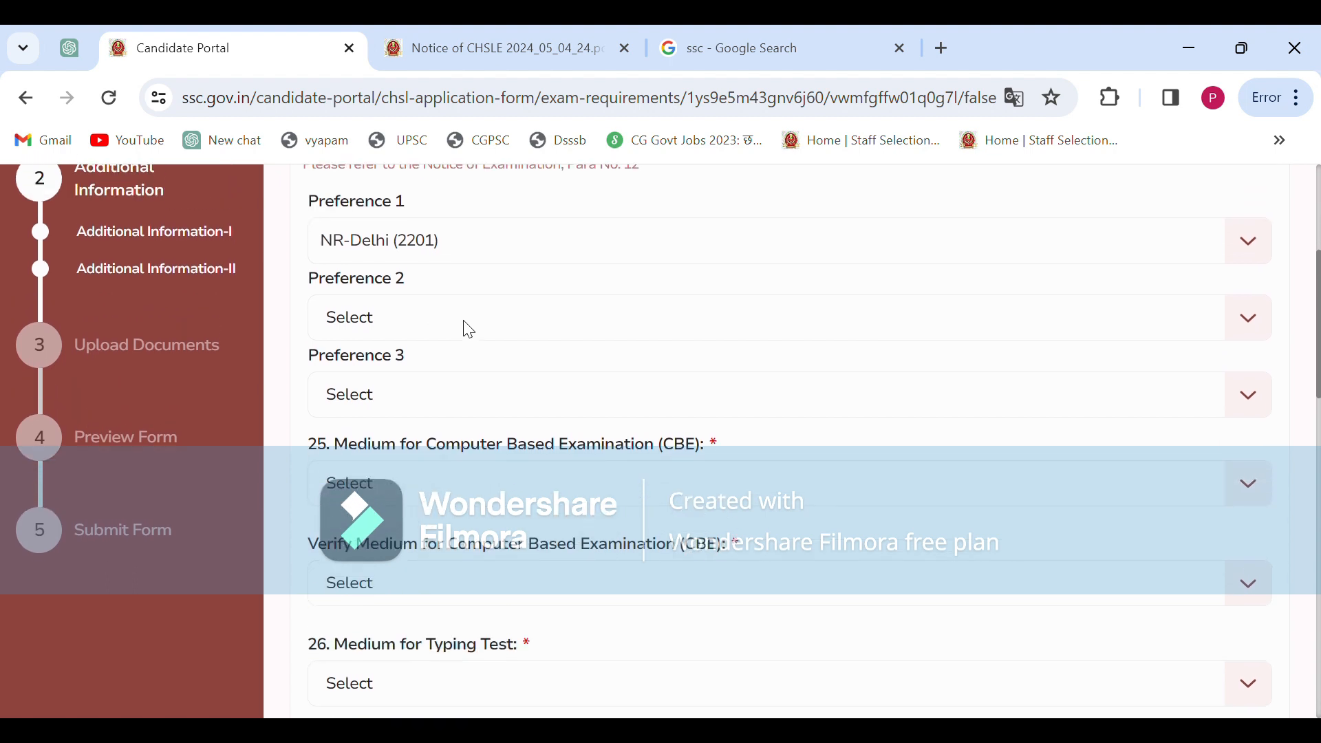
left_click(434, 329)
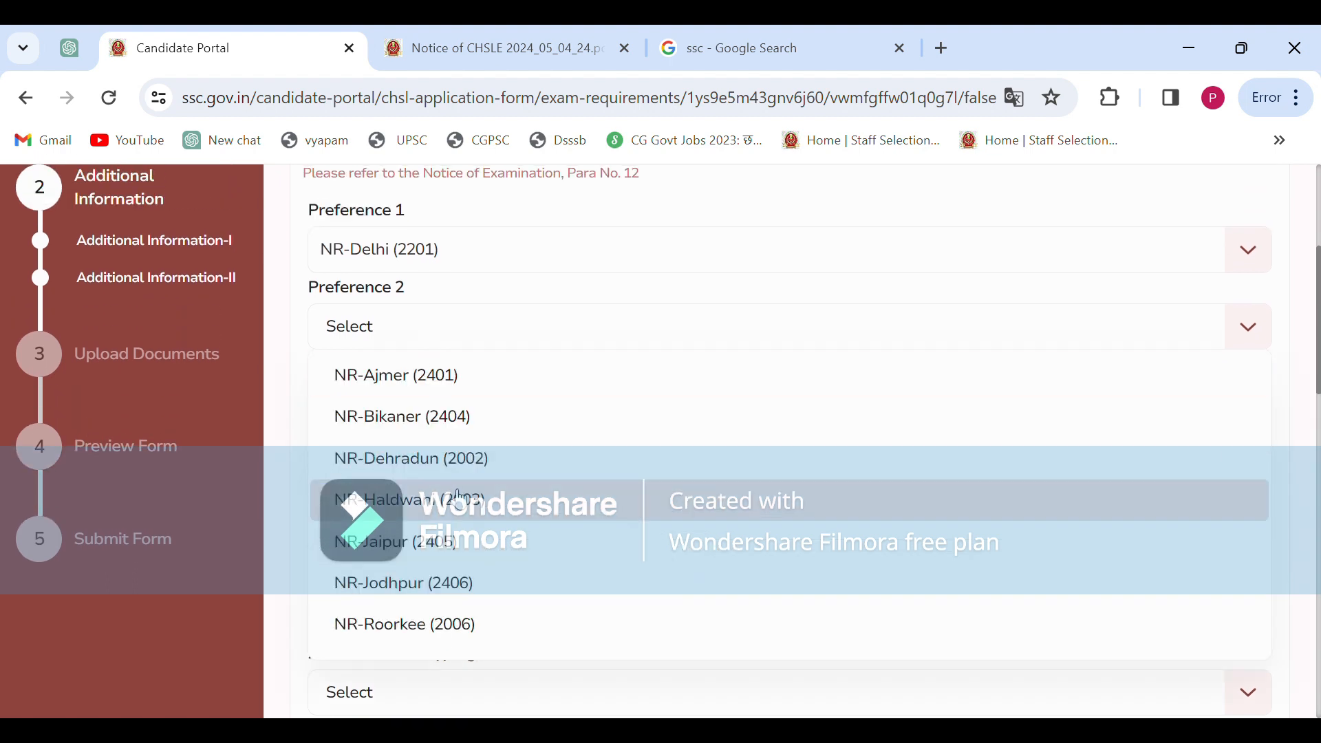
scroll(444, 351, "down", 1)
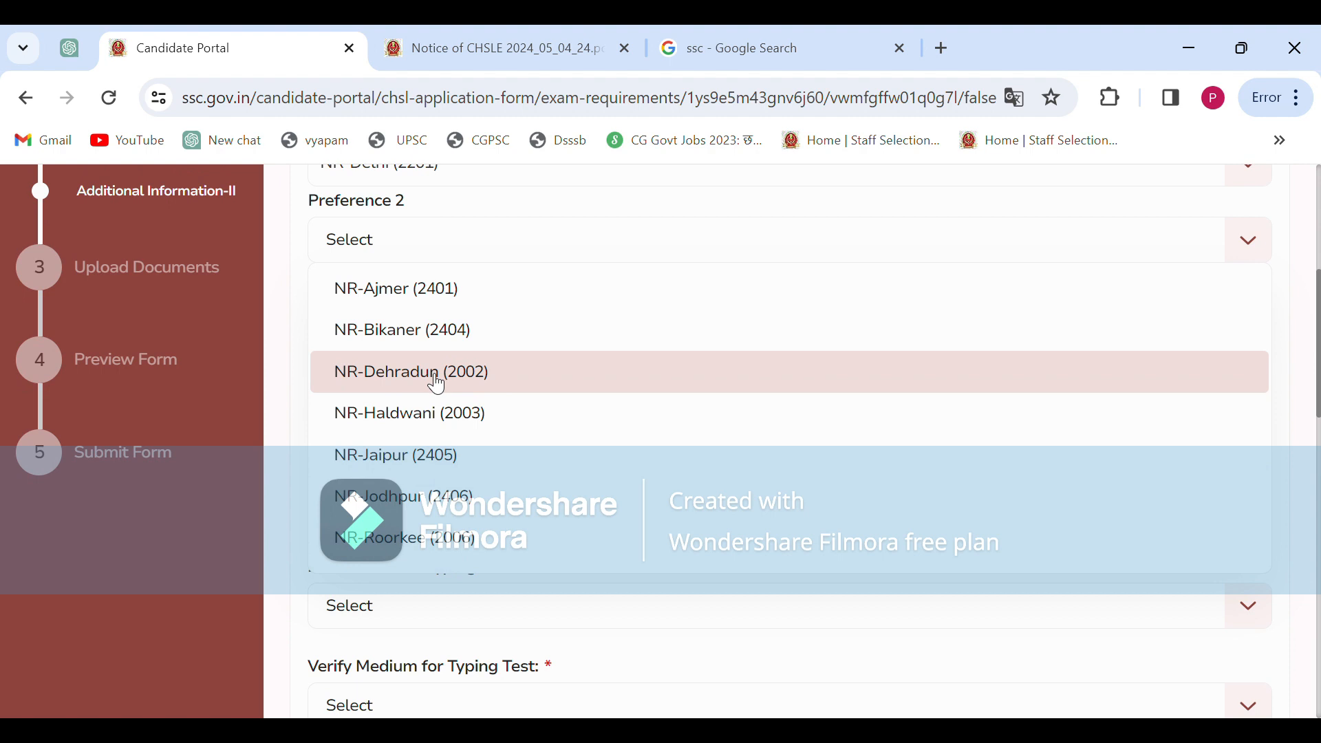
left_click(438, 384)
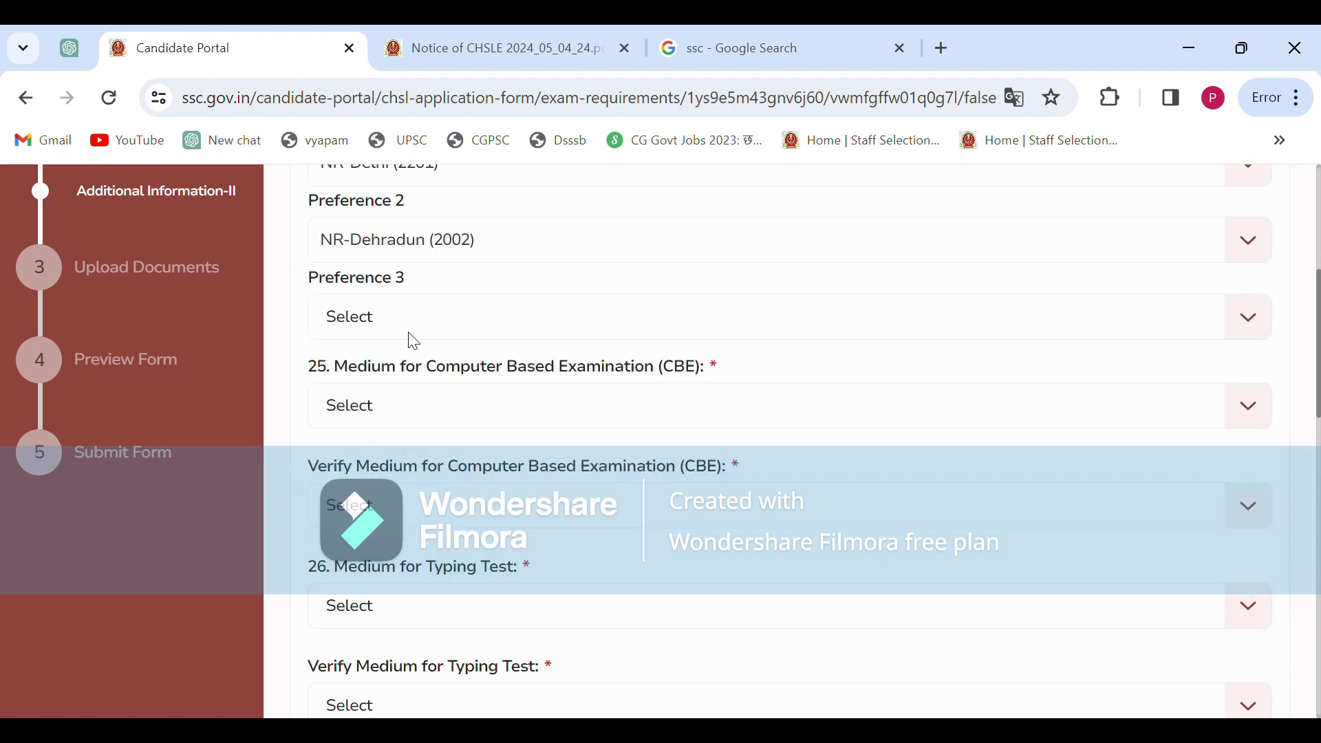
scroll(413, 340, "up", 1)
left_click(412, 401)
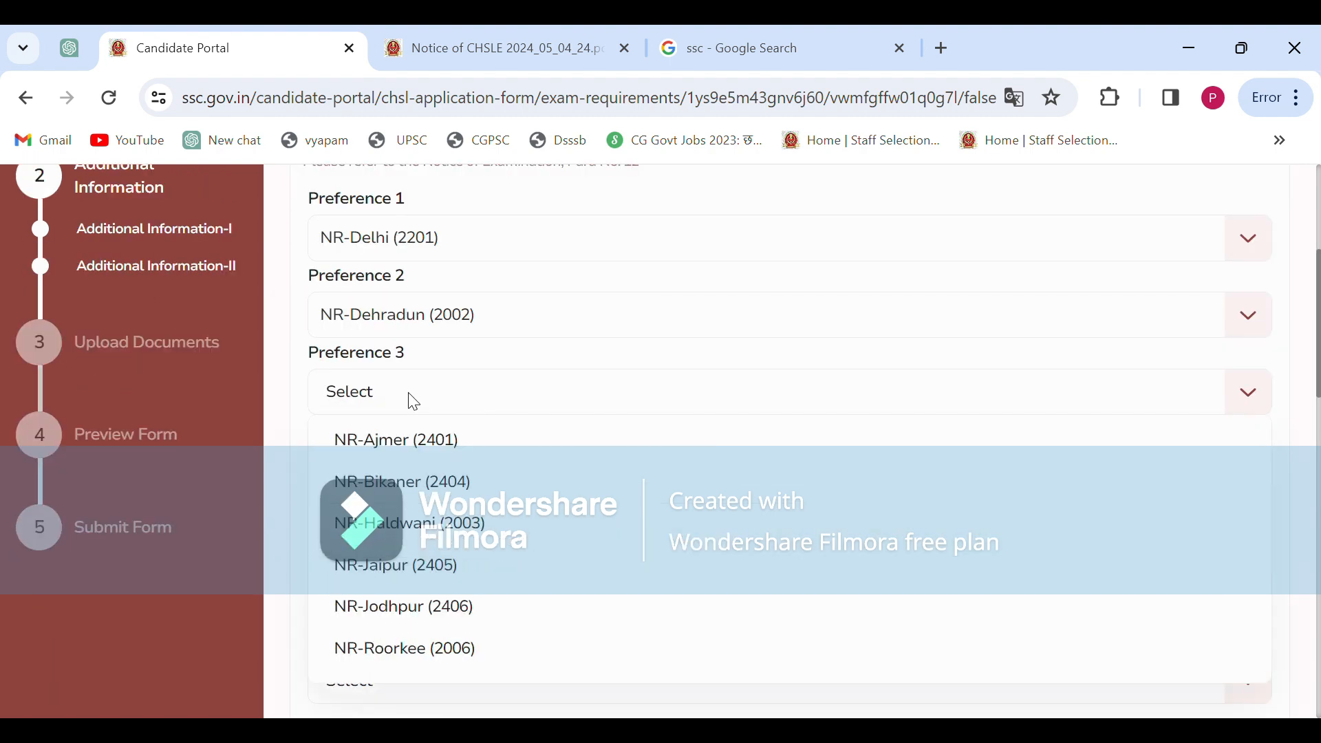
scroll(431, 529, "down", 1)
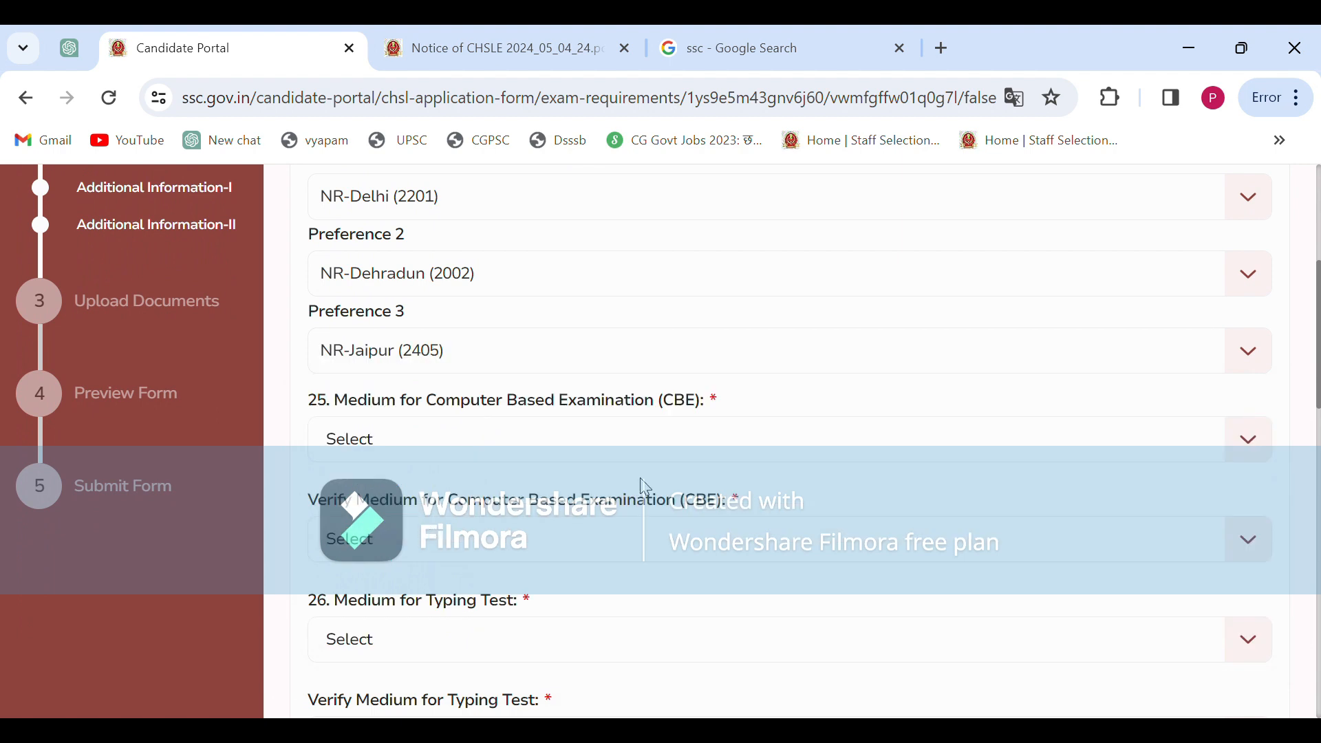
scroll(661, 478, "up", 1)
scroll(491, 362, "down", 2)
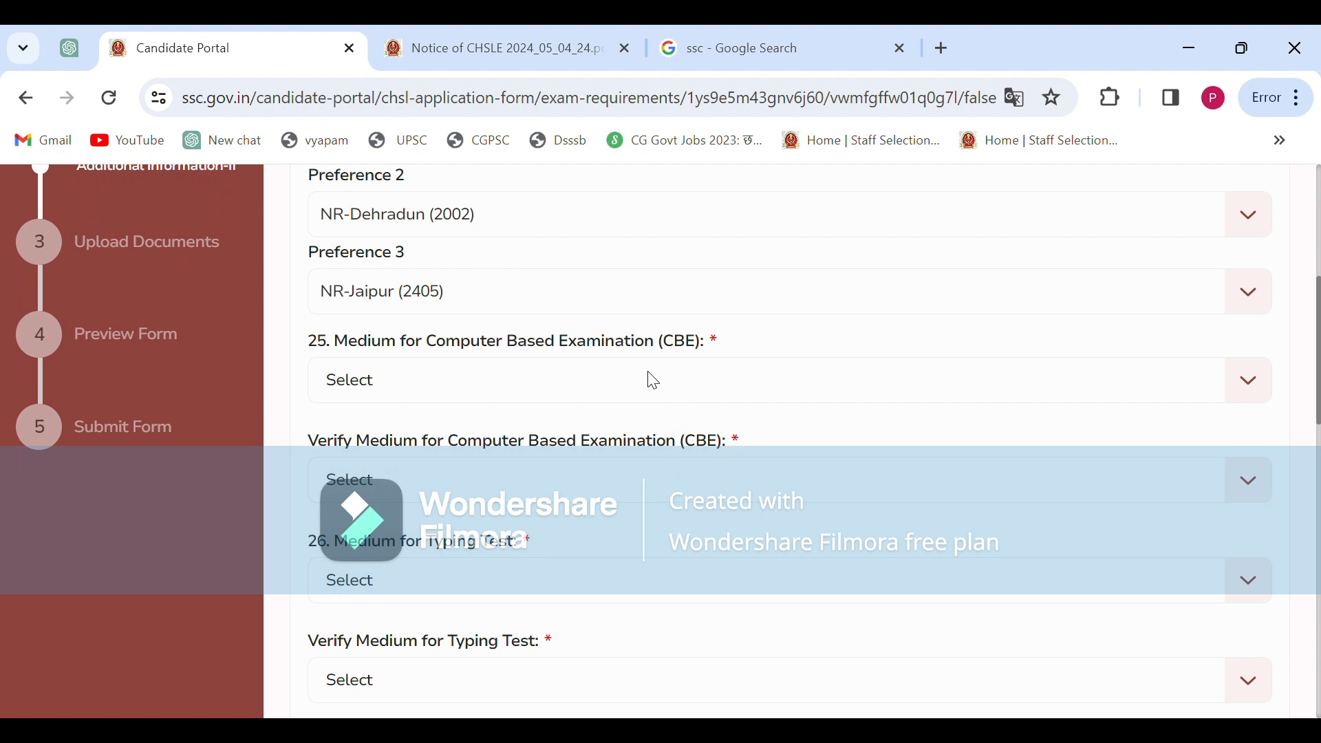
Choose 01 - Hindi as the Medium for CBE and again in Verify Medium for CBE
left_click(581, 384)
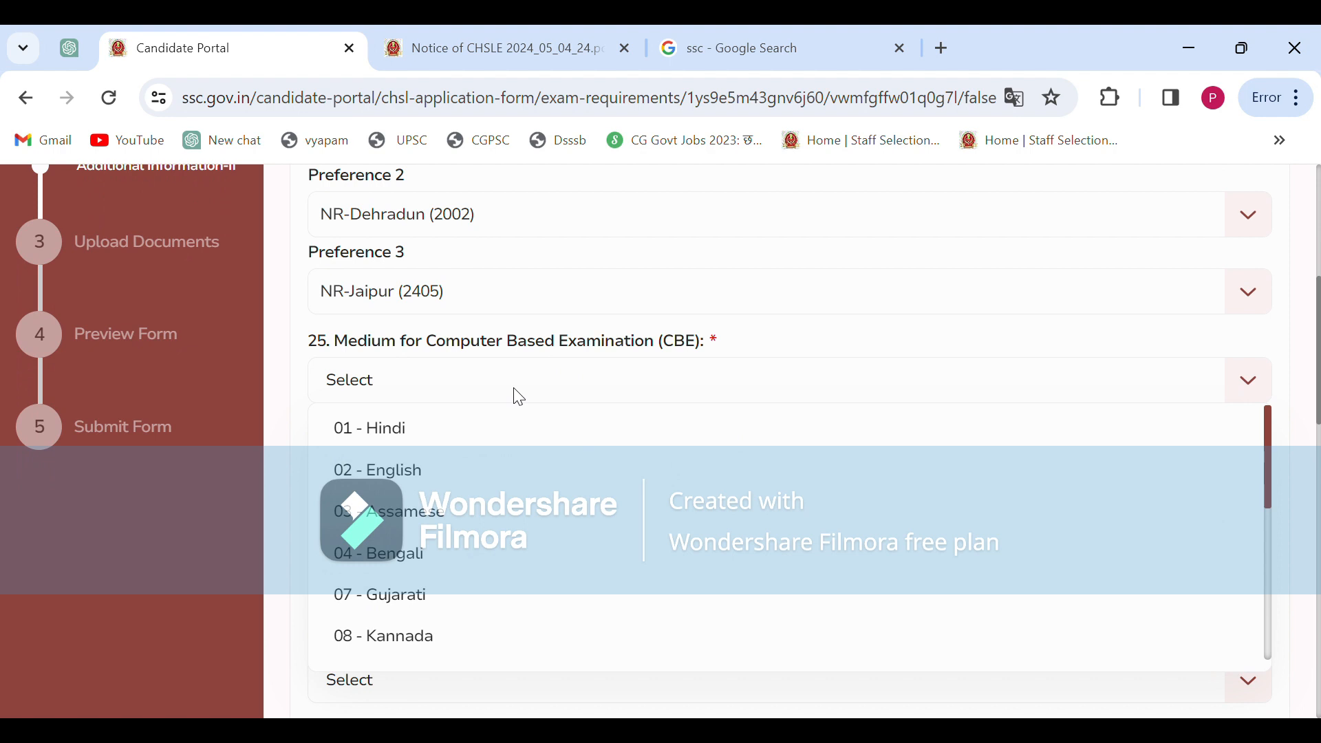
left_click(422, 432)
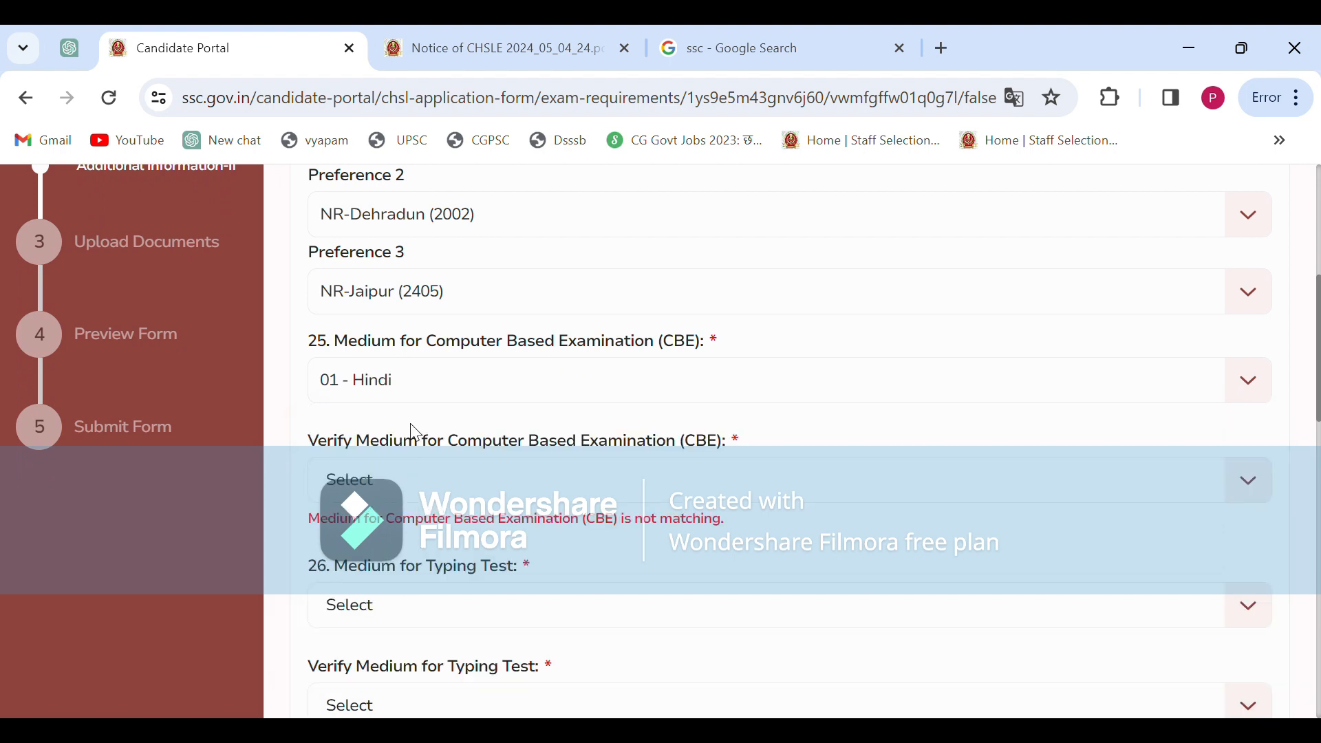
scroll(569, 414, "down", 1)
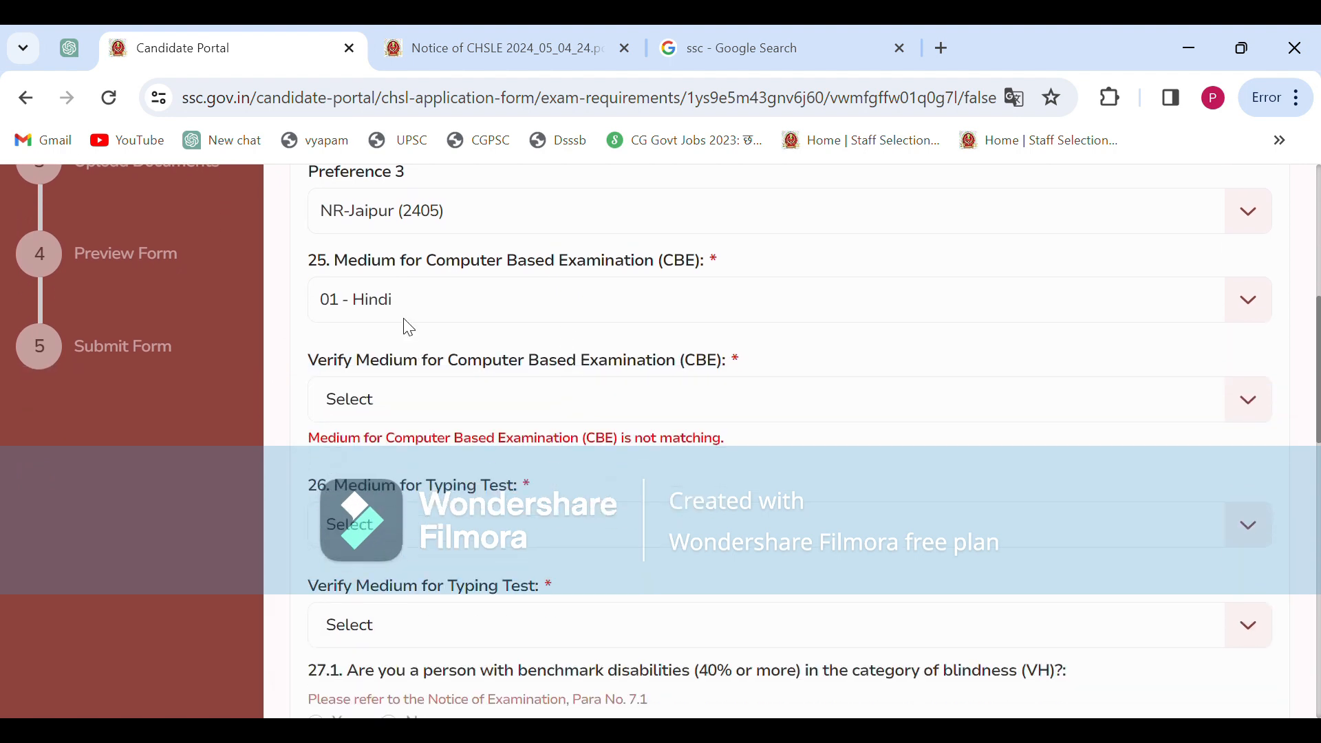
left_click(410, 404)
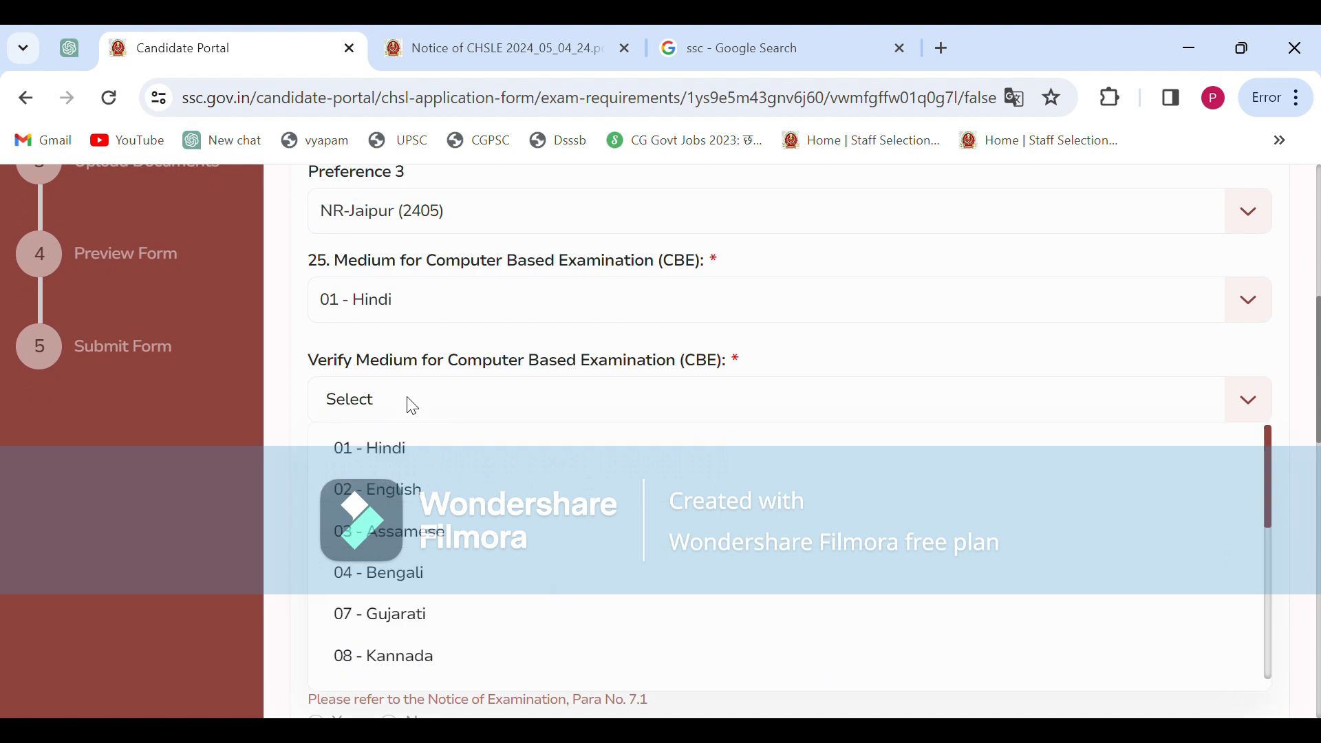
left_click(425, 457)
scroll(569, 386, "down", 2)
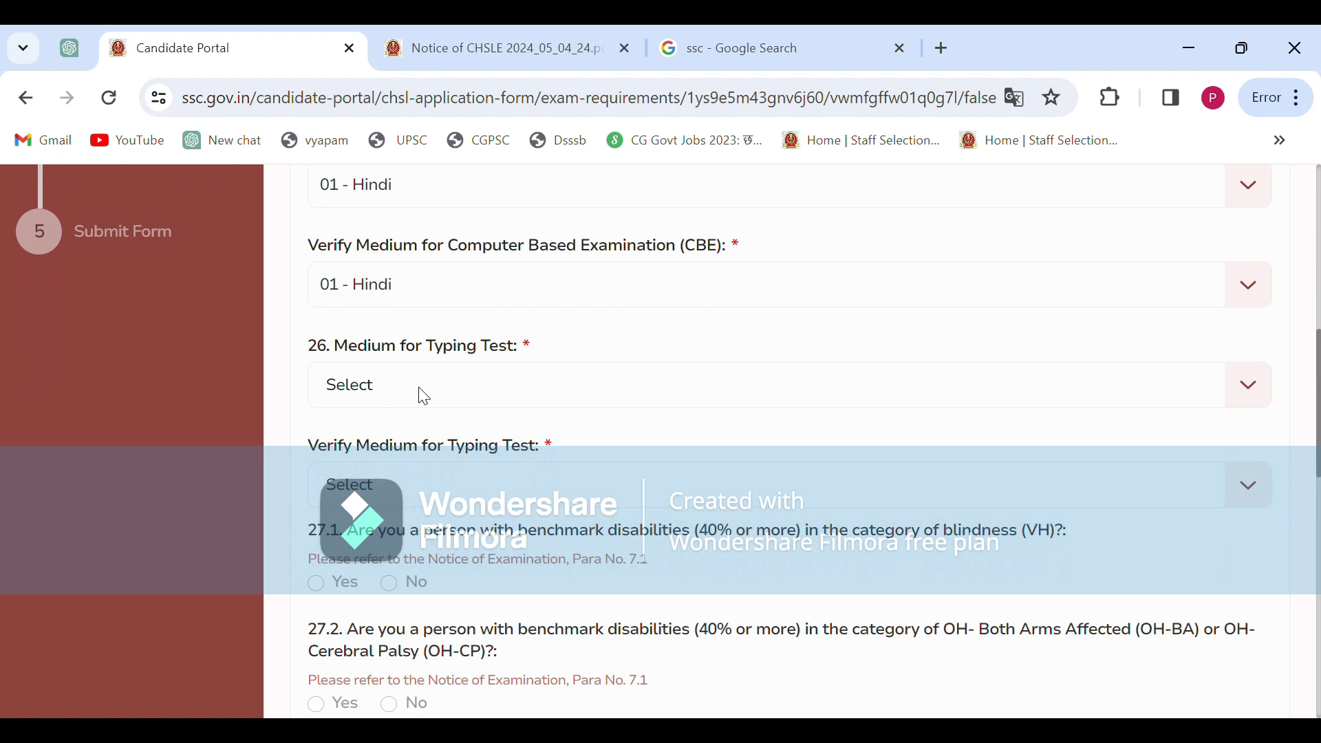
Choose English for Medium for Typing Test and Verify Medium for Typing Test
left_click(423, 395)
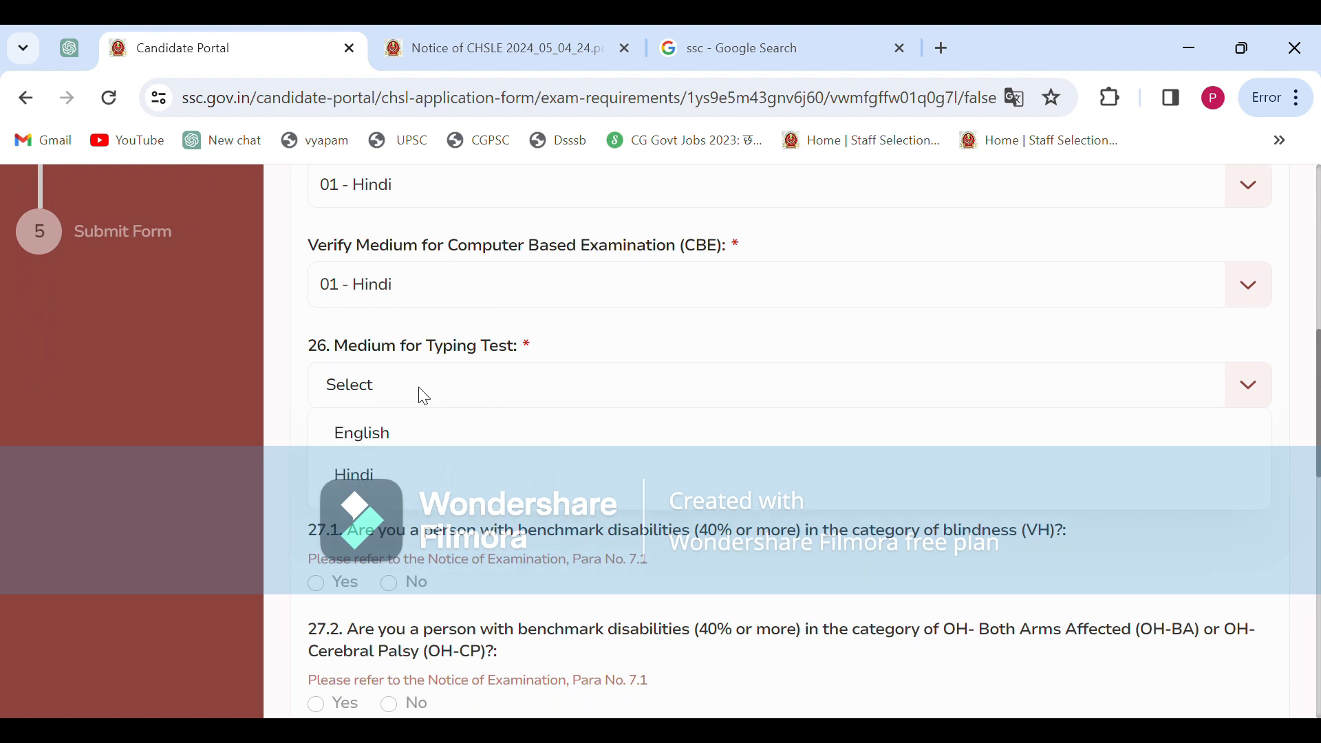
left_click(408, 455)
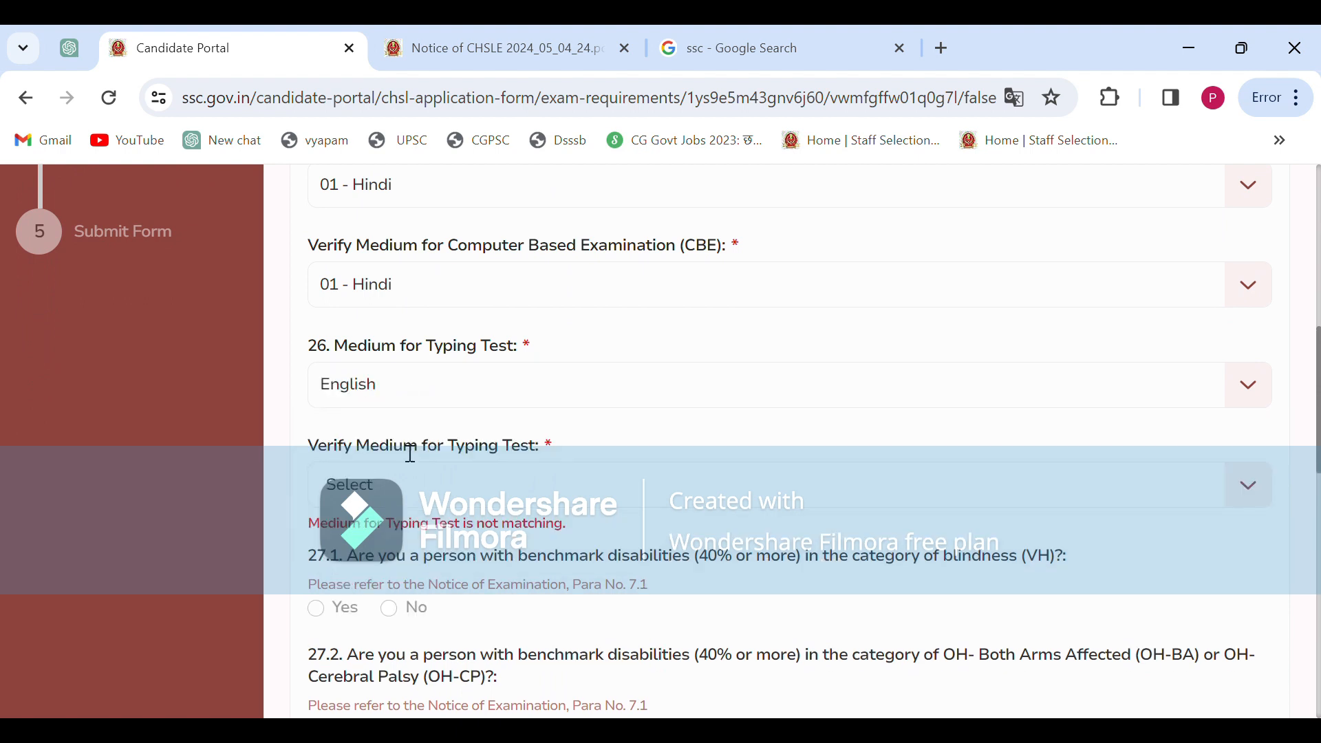
scroll(484, 398, "down", 1)
left_click(413, 403)
left_click(421, 458)
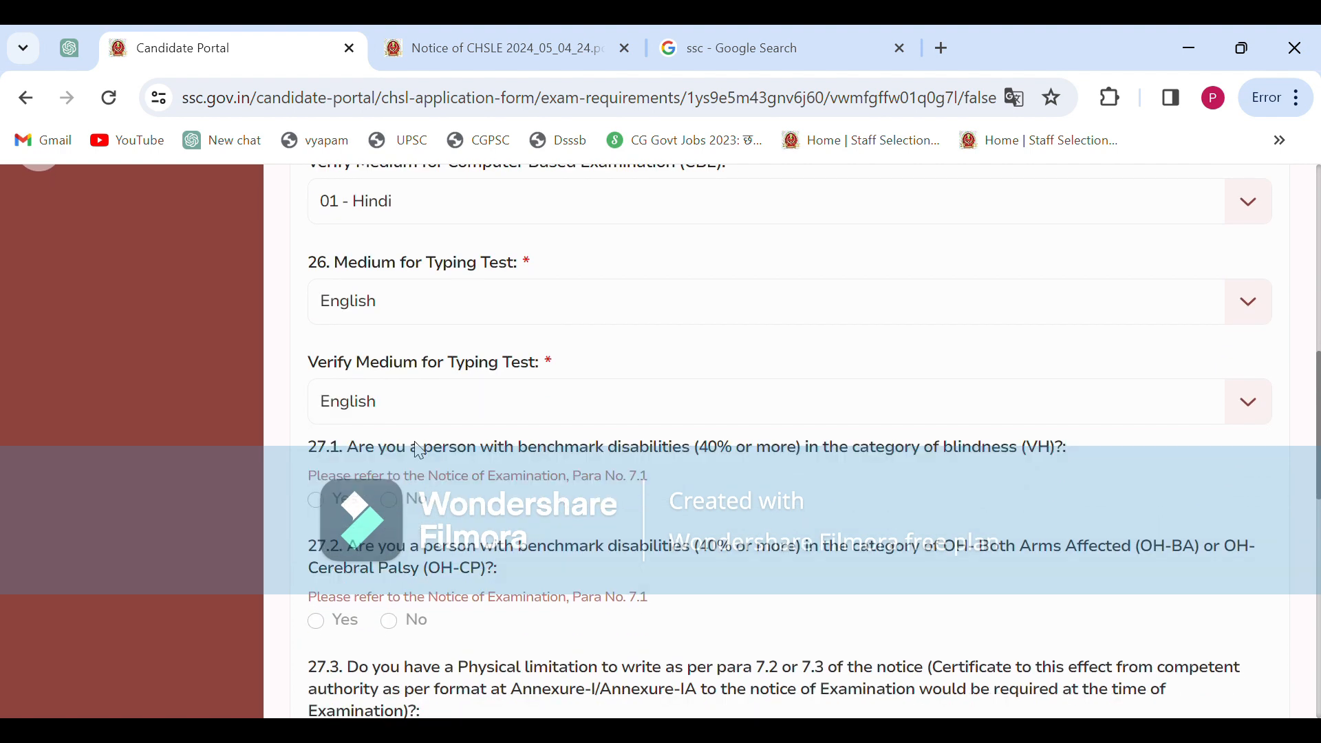
scroll(528, 401, "down", 2)
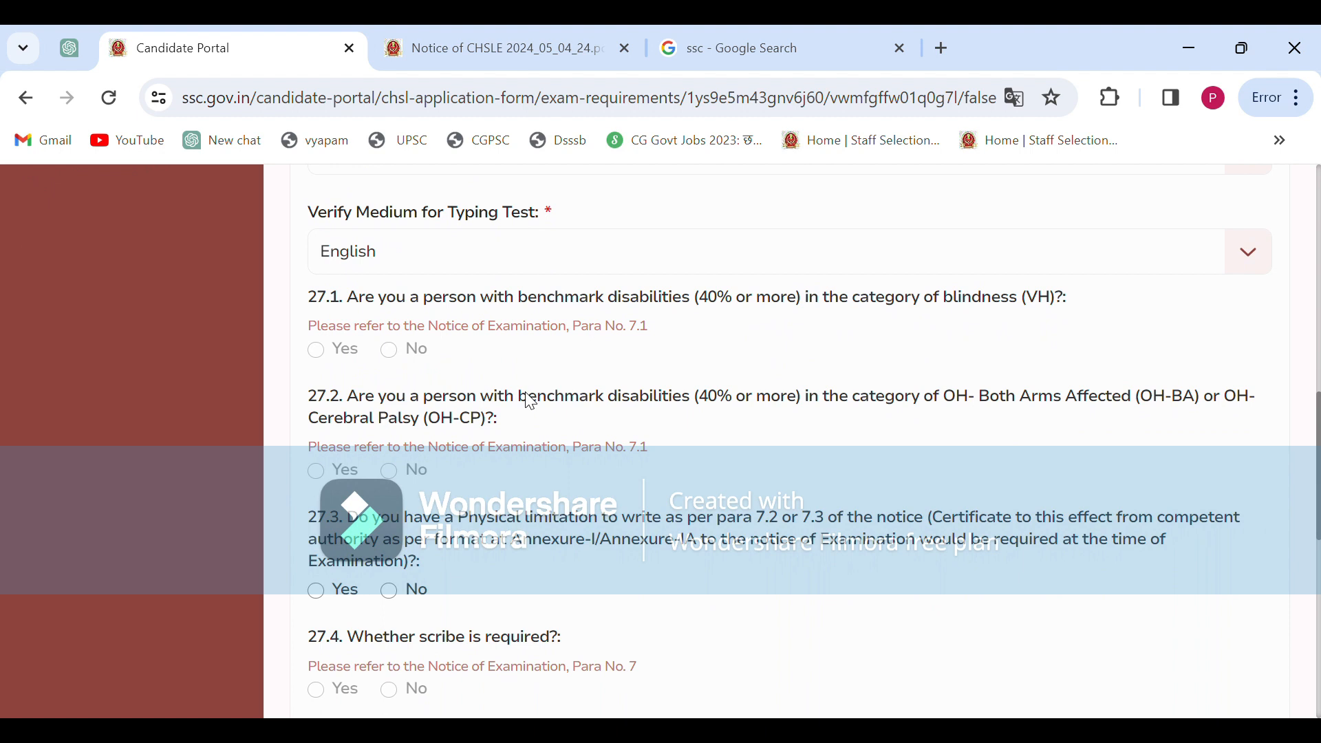
scroll(454, 309, "down", 1)
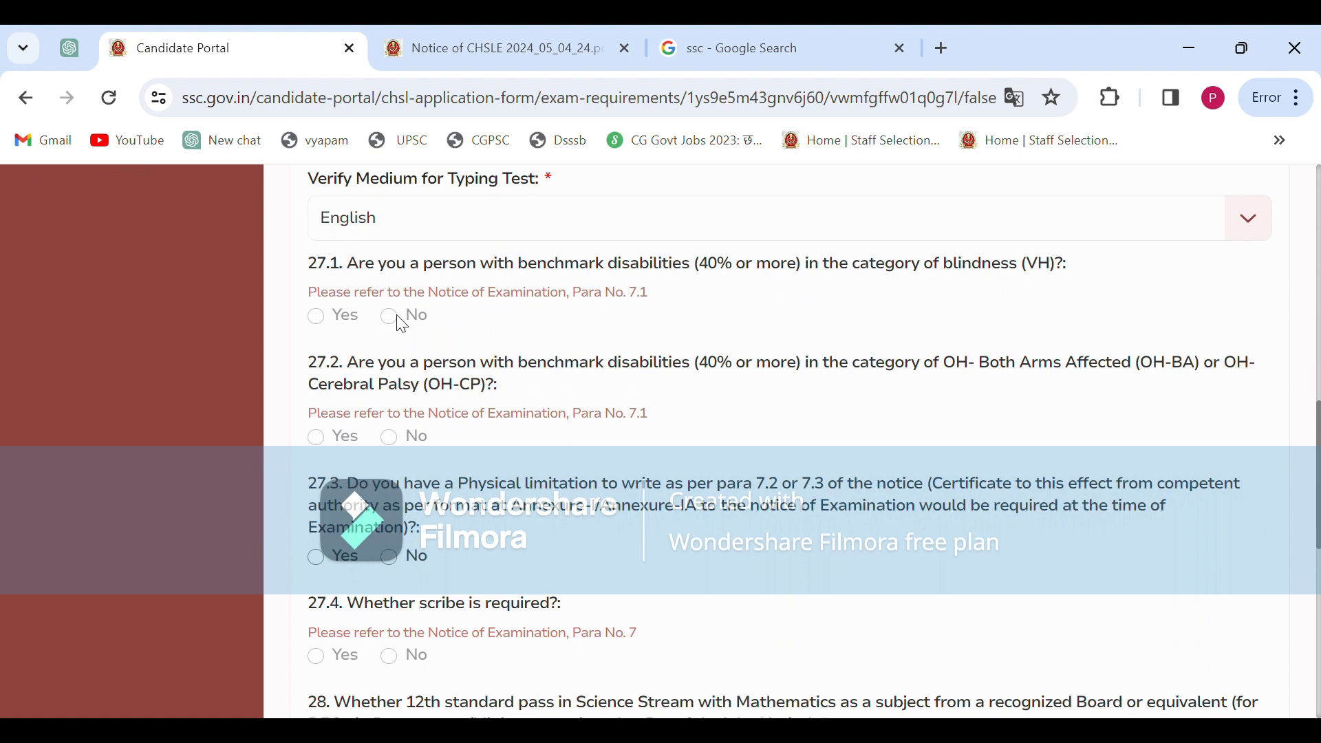
scroll(406, 430, "down", 1)
scroll(411, 434, "down", 1)
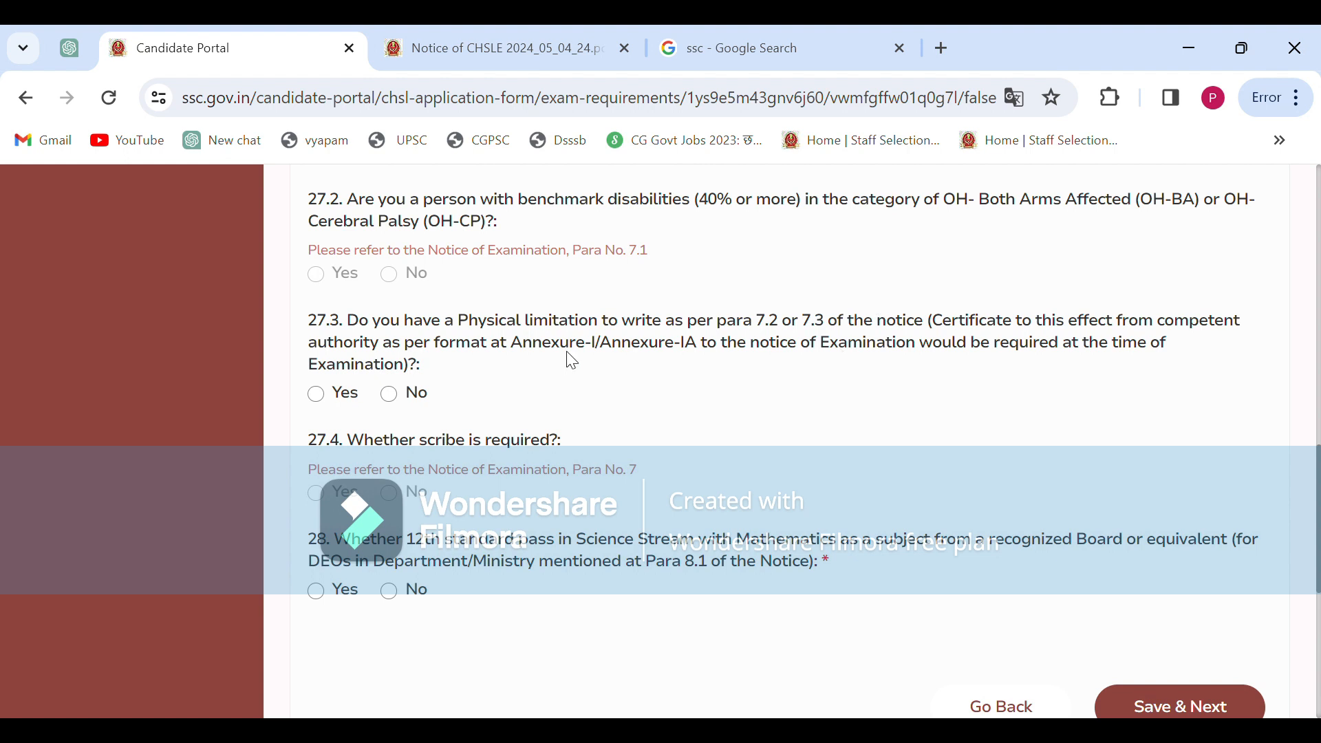
Answer No to 27.3 on writing limitation and Yes to 28 on Science with Mathematics, then save Additional Information-II
left_click(391, 395)
scroll(578, 431, "down", 1)
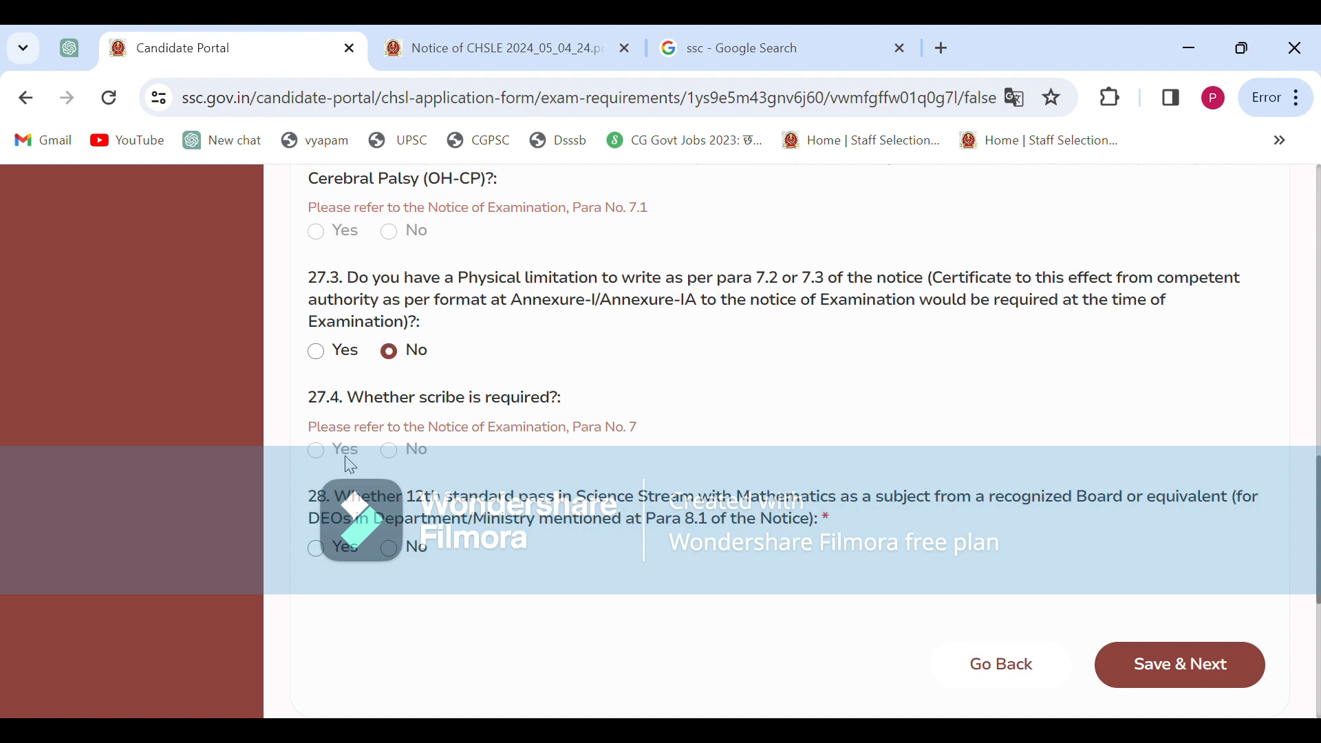
scroll(408, 387, "down", 2)
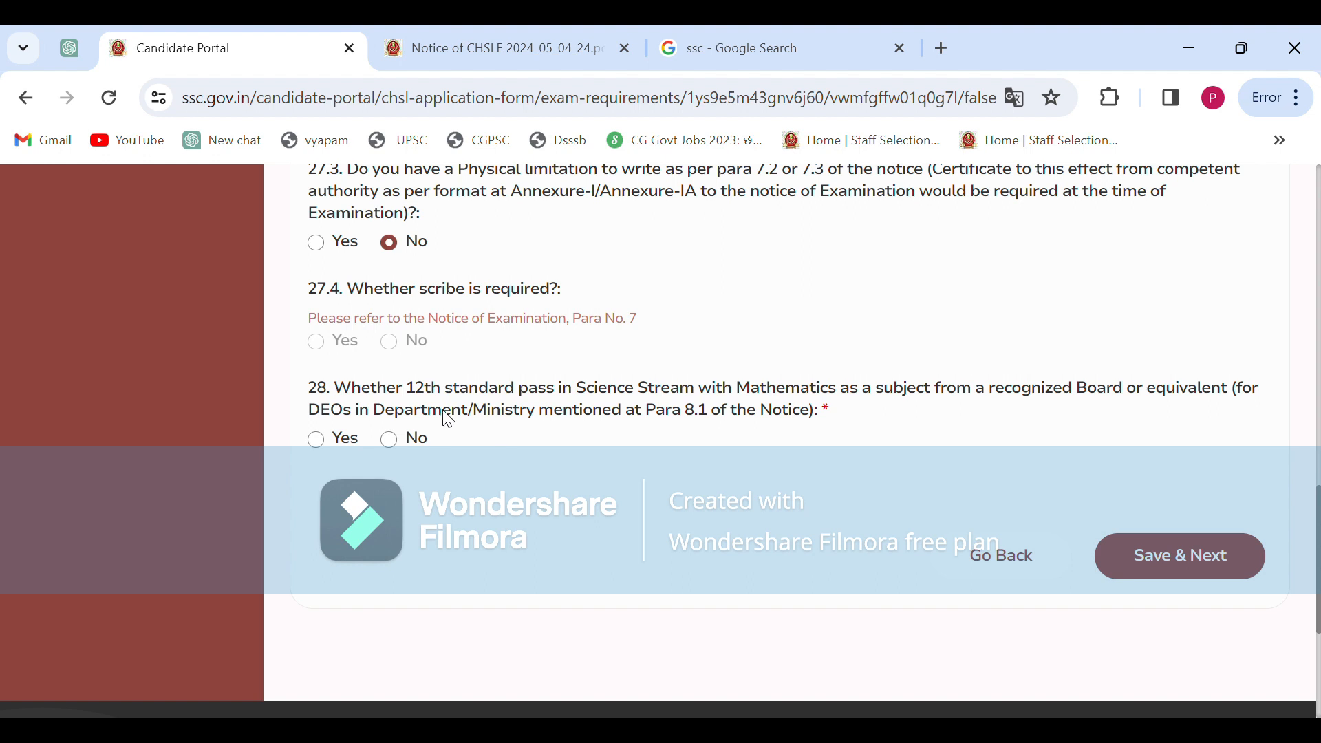
left_click(316, 440)
left_click(1179, 559)
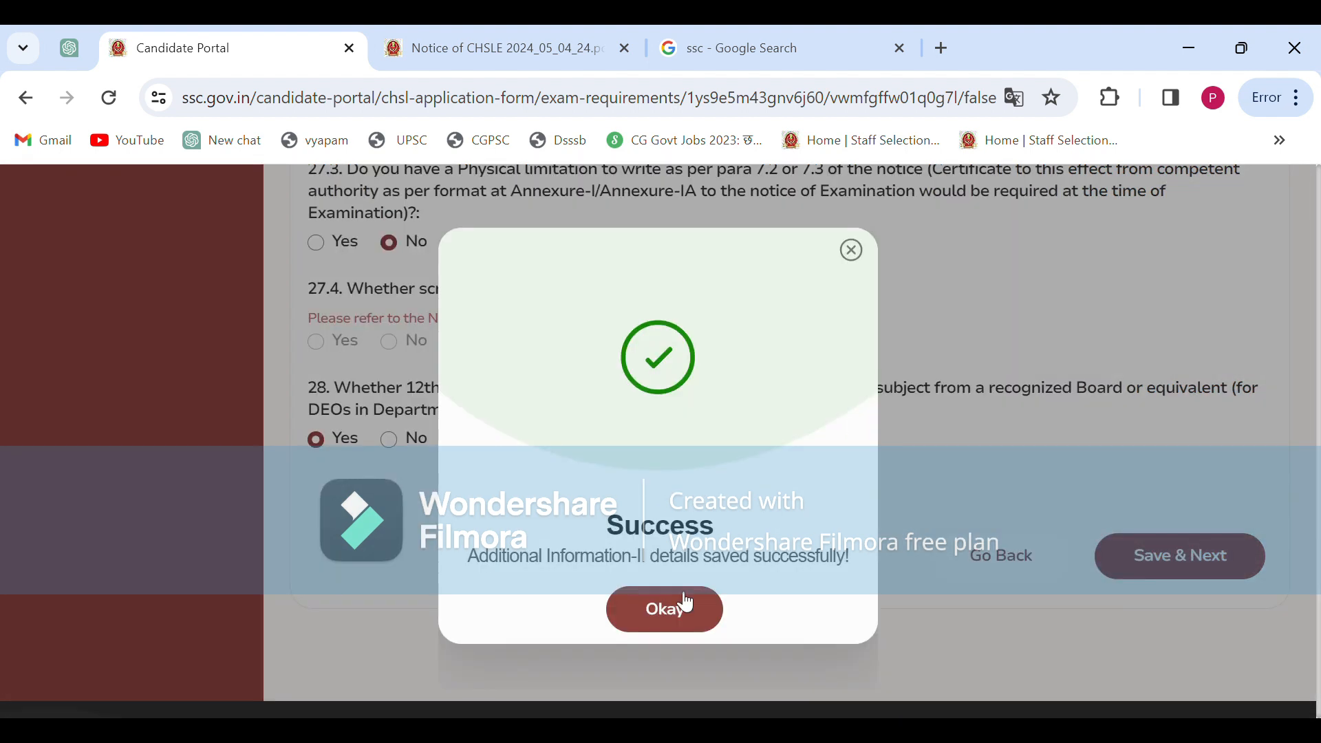
left_click(662, 611)
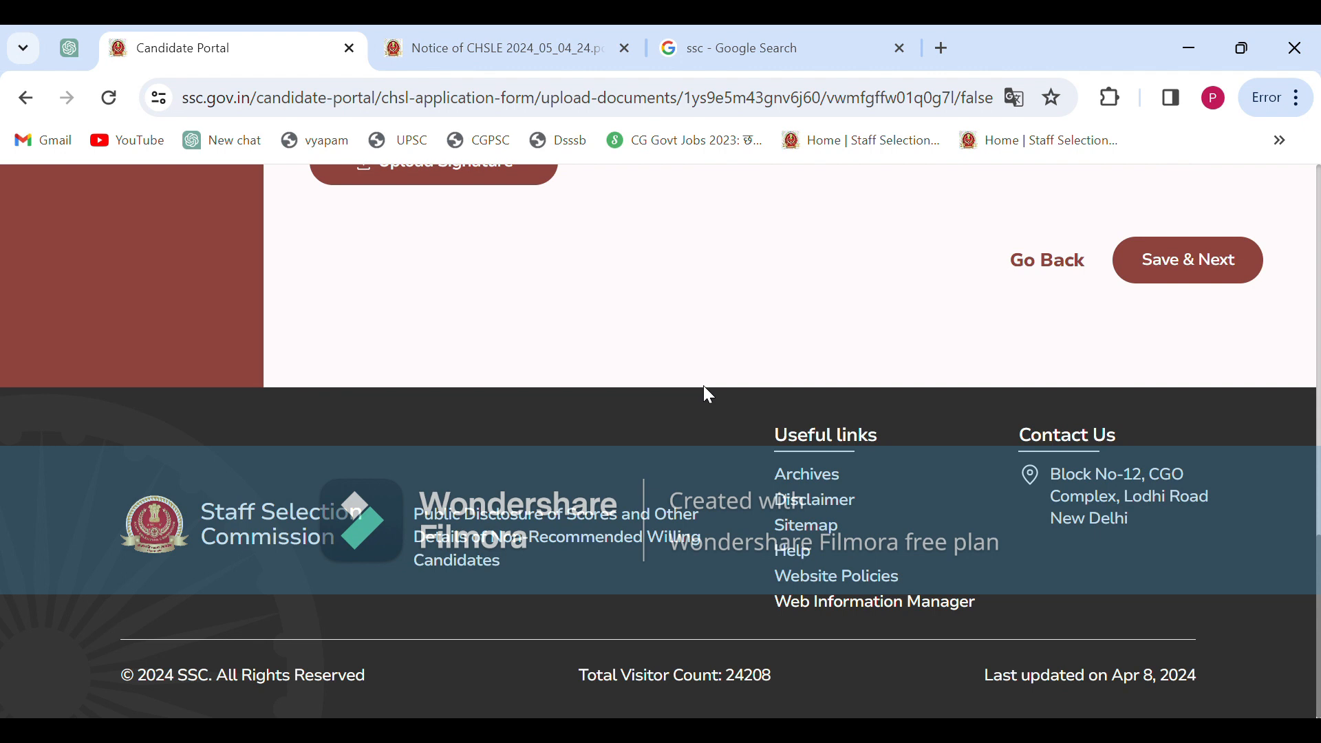
Review the uploaded photograph and signature, save them, and acknowledge the success message
scroll(708, 394, "up", 10)
scroll(729, 408, "up", 7)
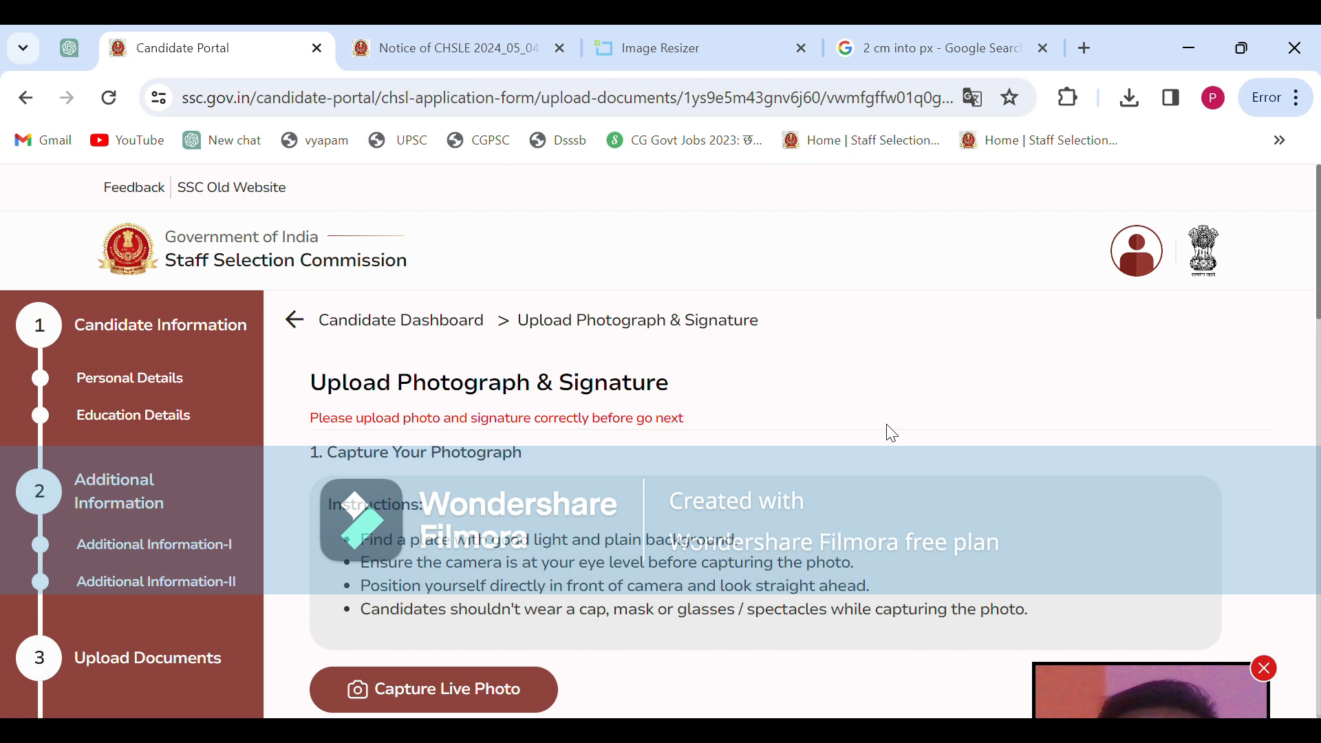
scroll(888, 432, "down", 5)
scroll(892, 432, "down", 8)
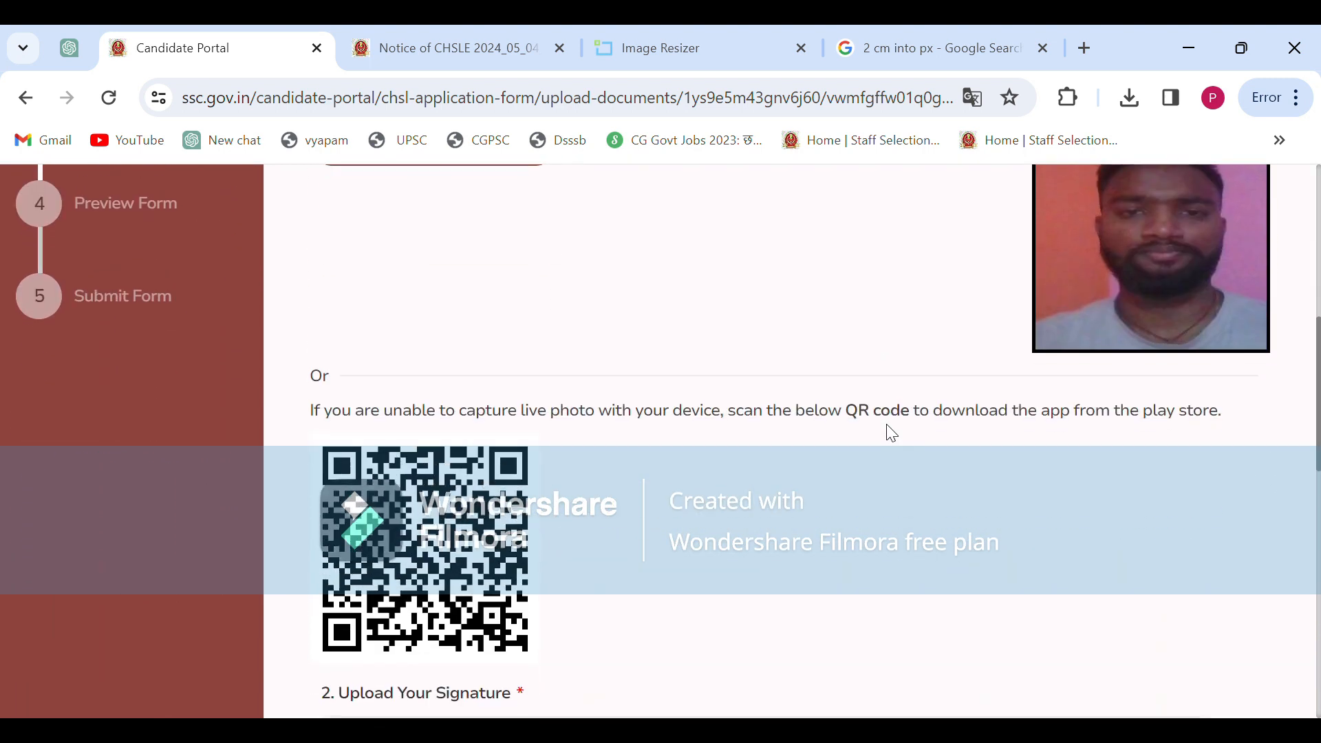
scroll(892, 433, "down", 2)
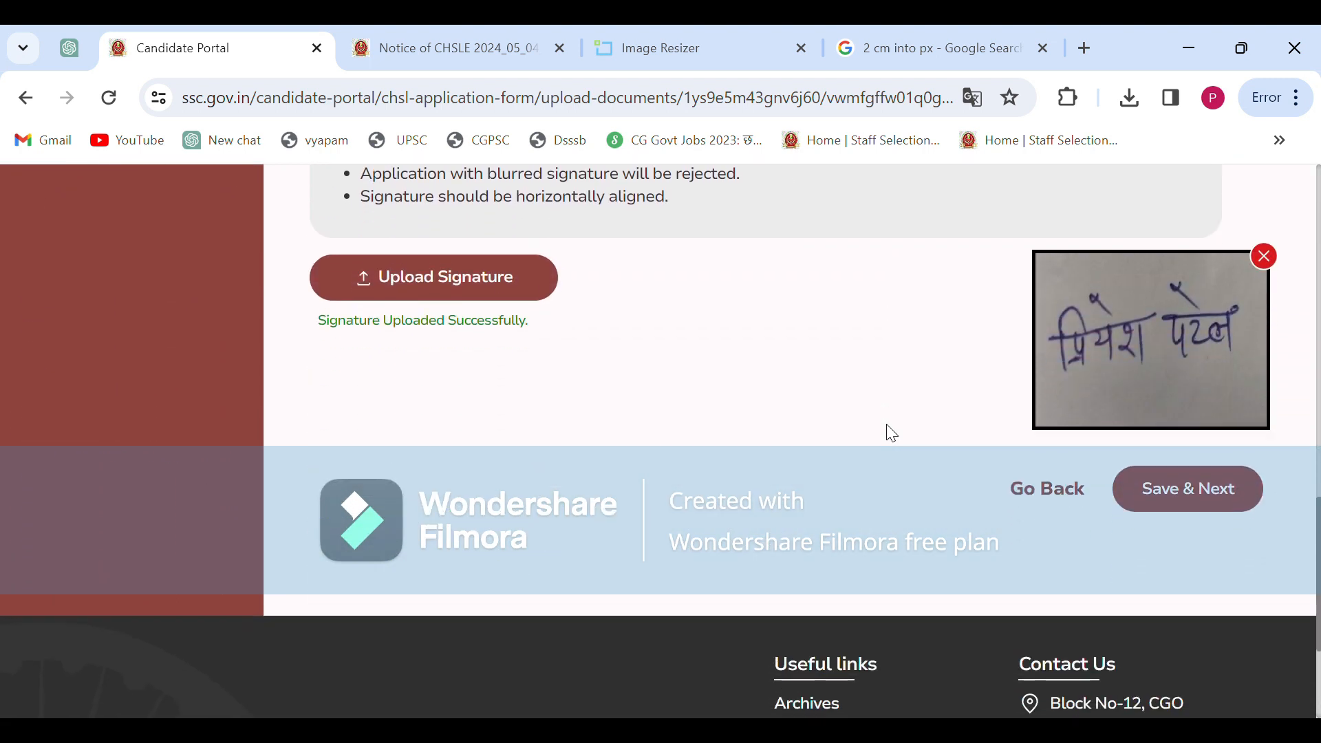
left_click(1190, 459)
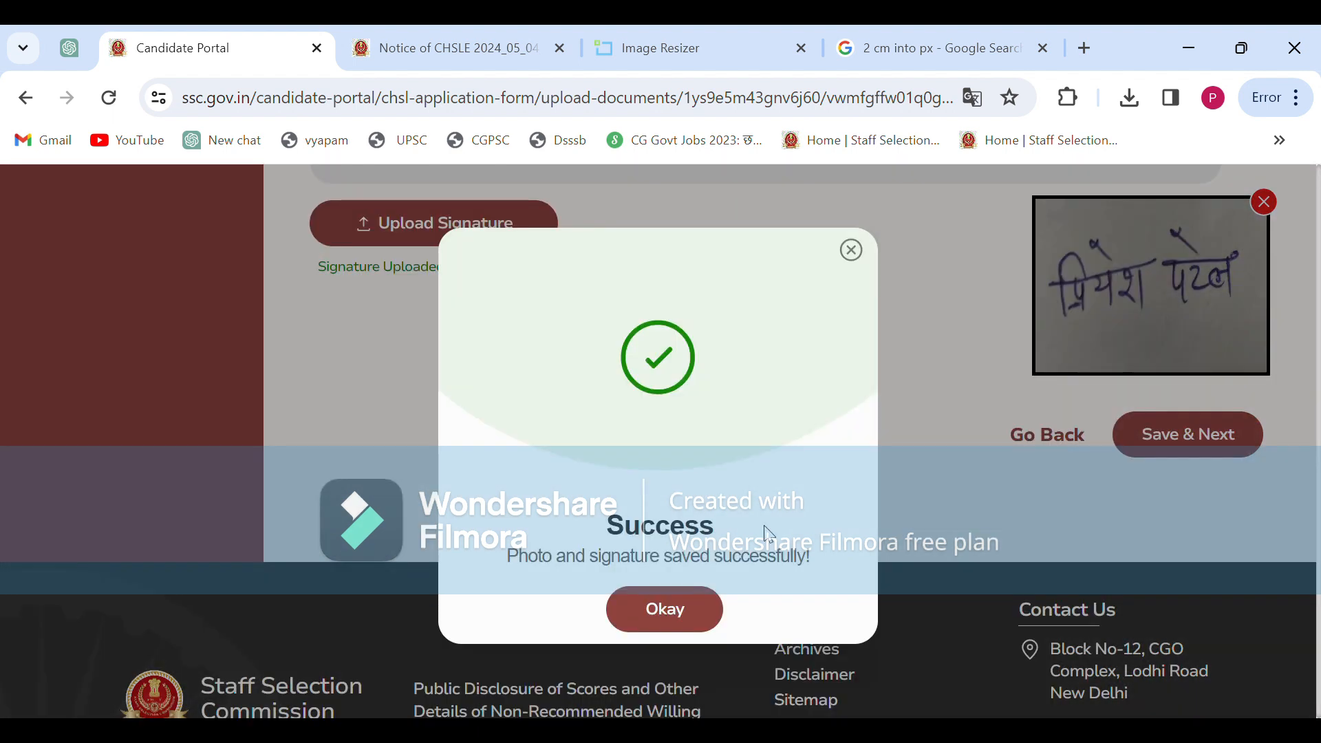
left_click(664, 618)
Scroll through the whole application preview, then save it to reach the Declaration page
scroll(717, 481, "up", 10)
scroll(725, 484, "up", 7)
scroll(722, 484, "down", 1)
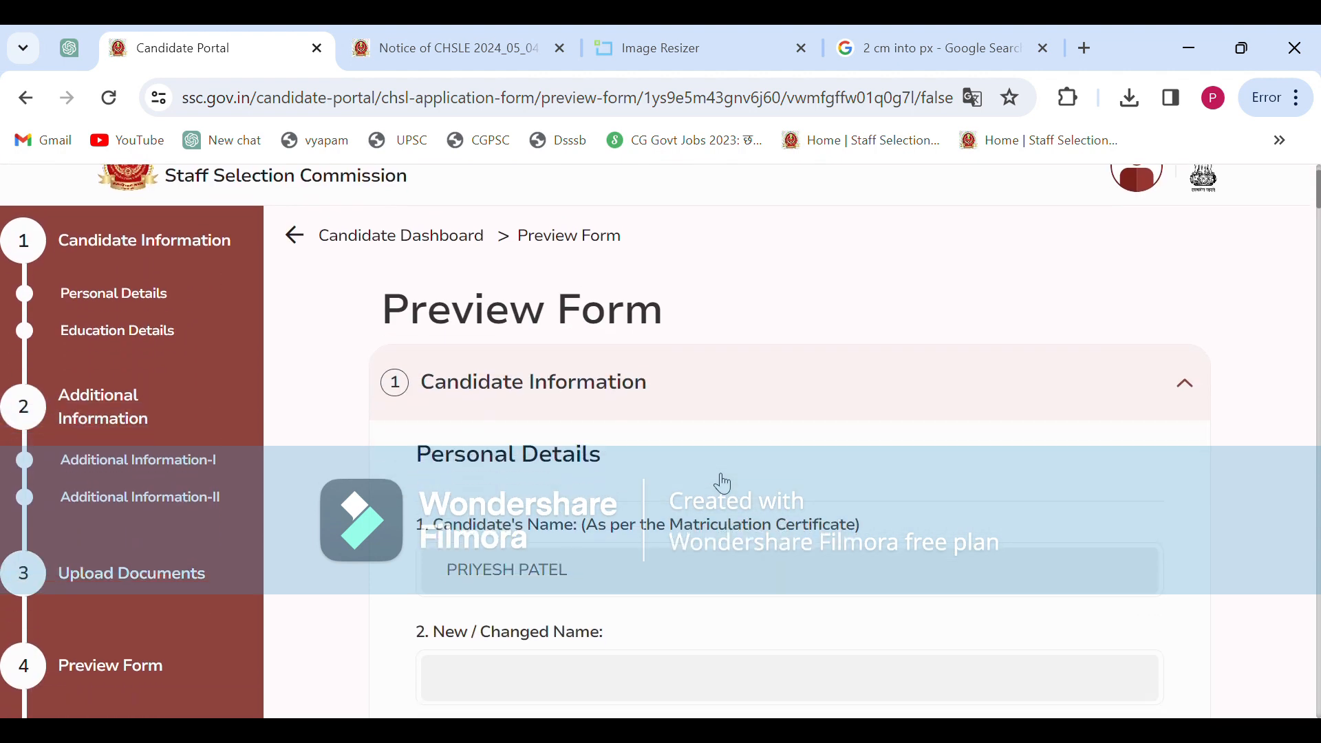
scroll(722, 484, "down", 3)
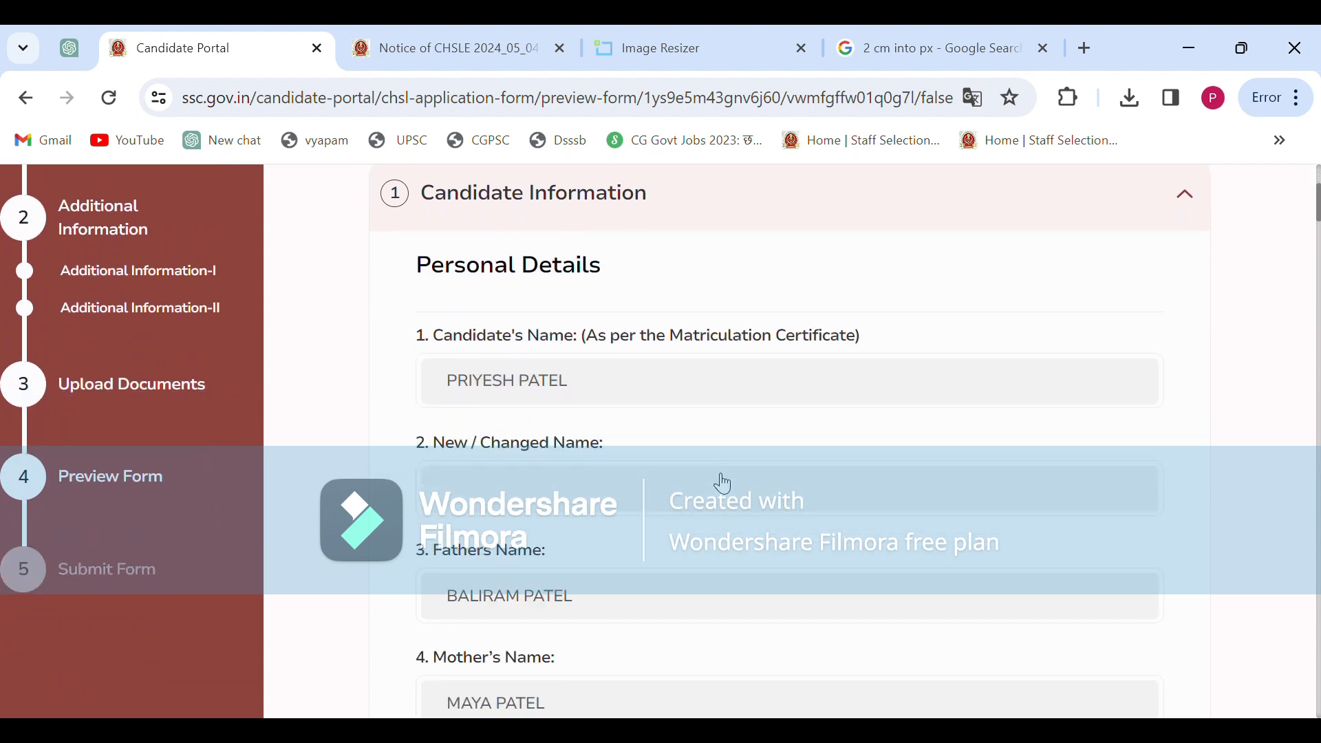
scroll(722, 484, "down", 15)
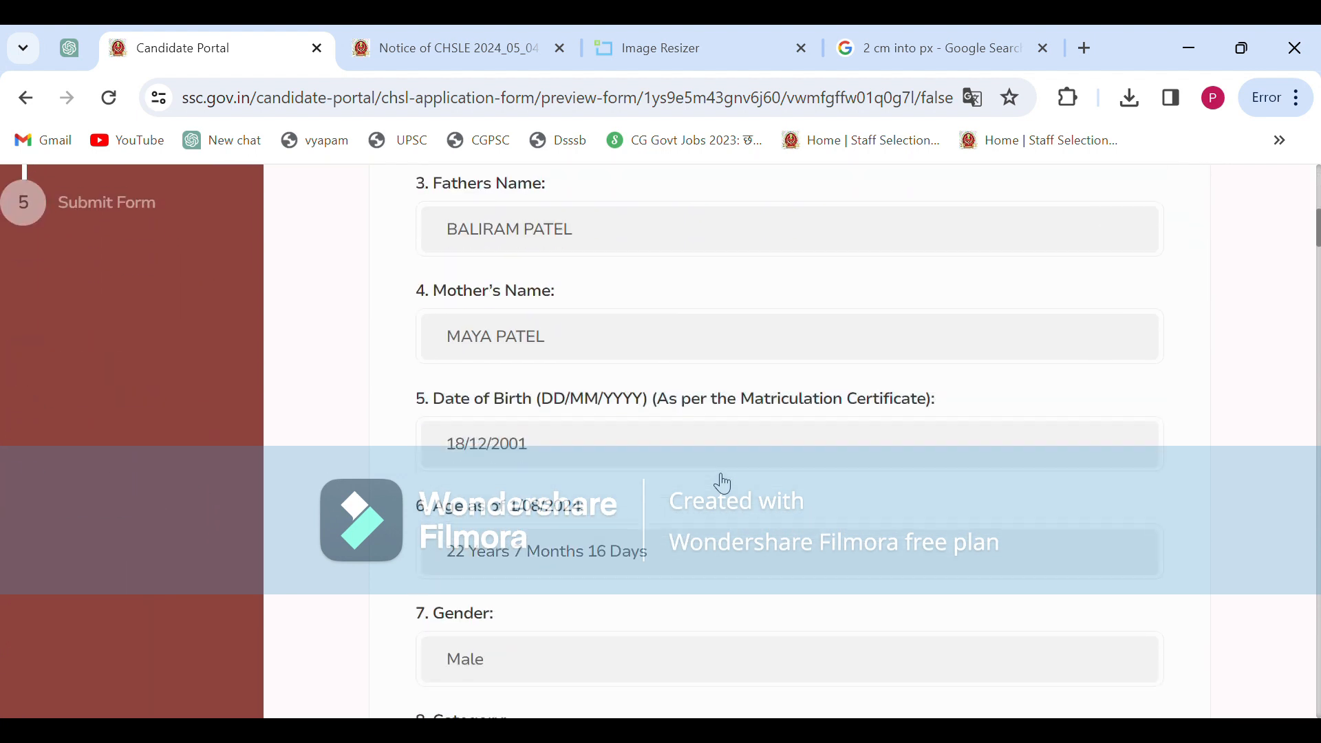
scroll(725, 484, "down", 20)
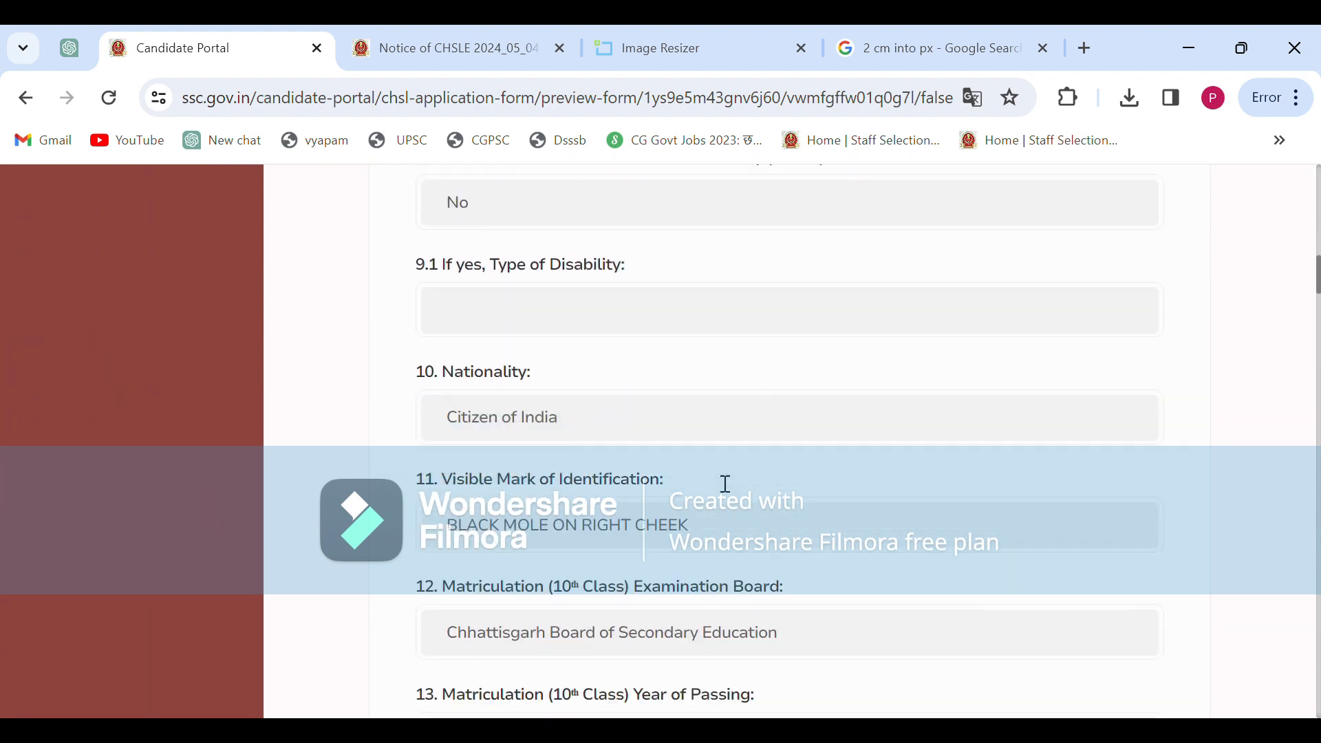
scroll(725, 484, "down", 4)
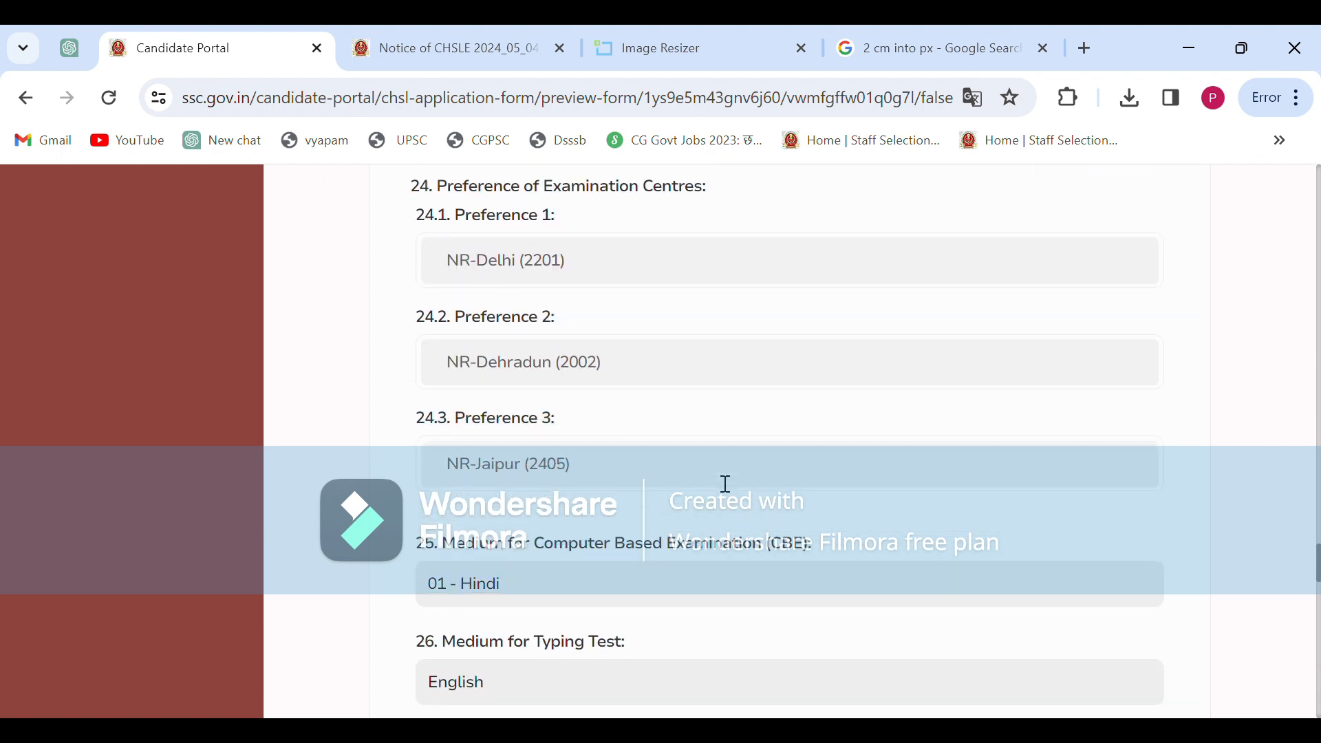
scroll(725, 483, "up", 5)
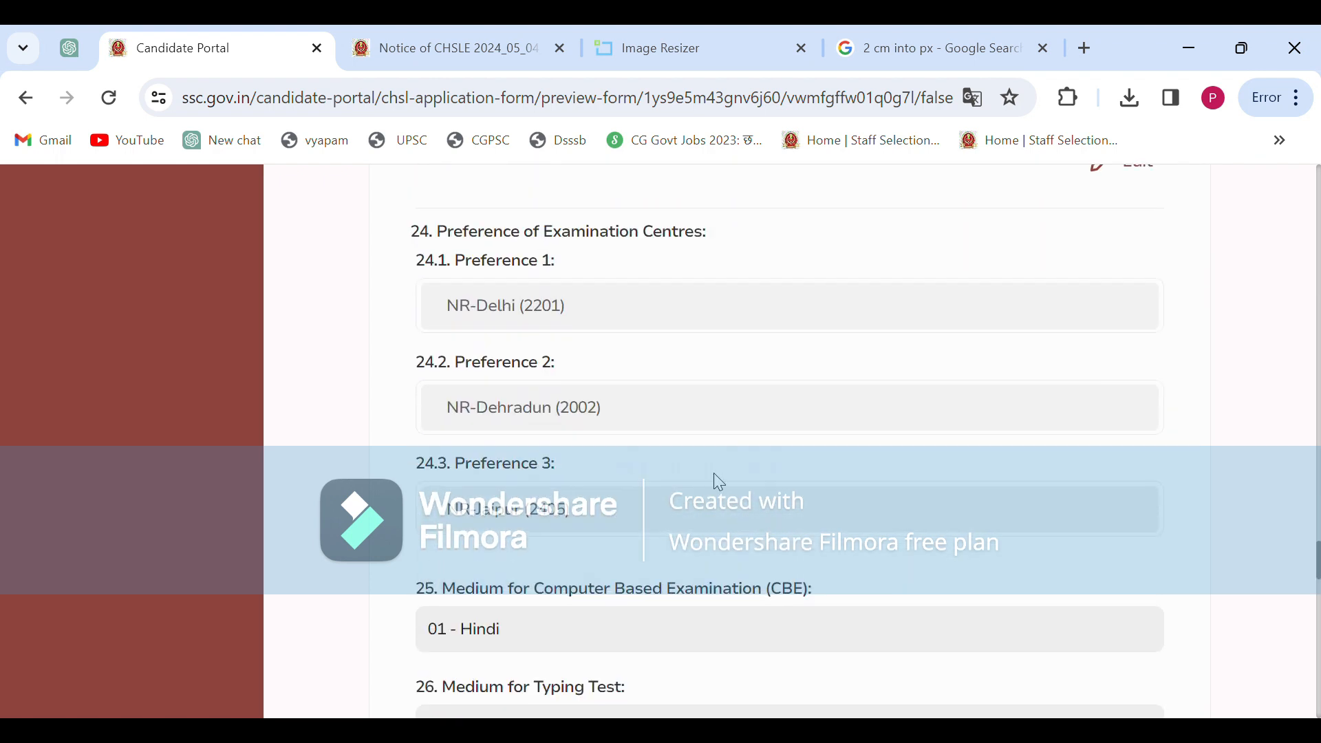
scroll(985, 446, "down", 20)
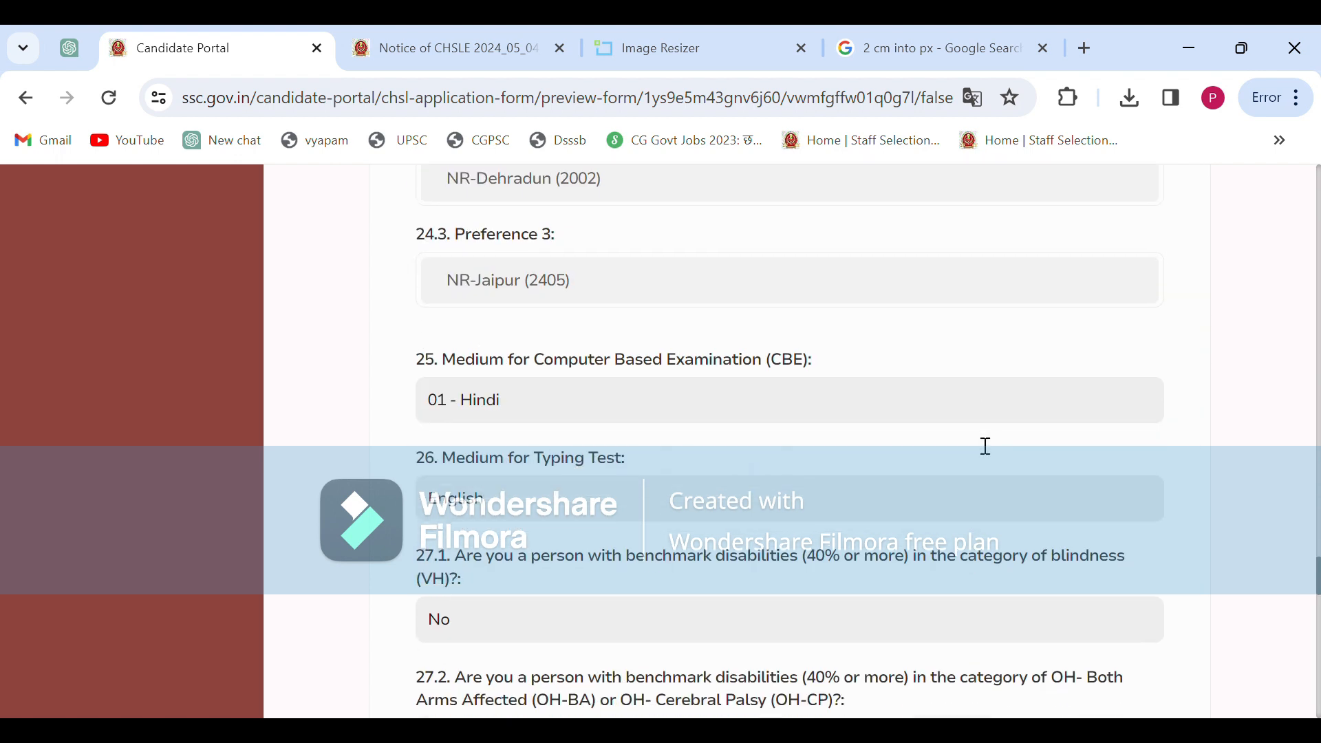
scroll(985, 446, "down", 15)
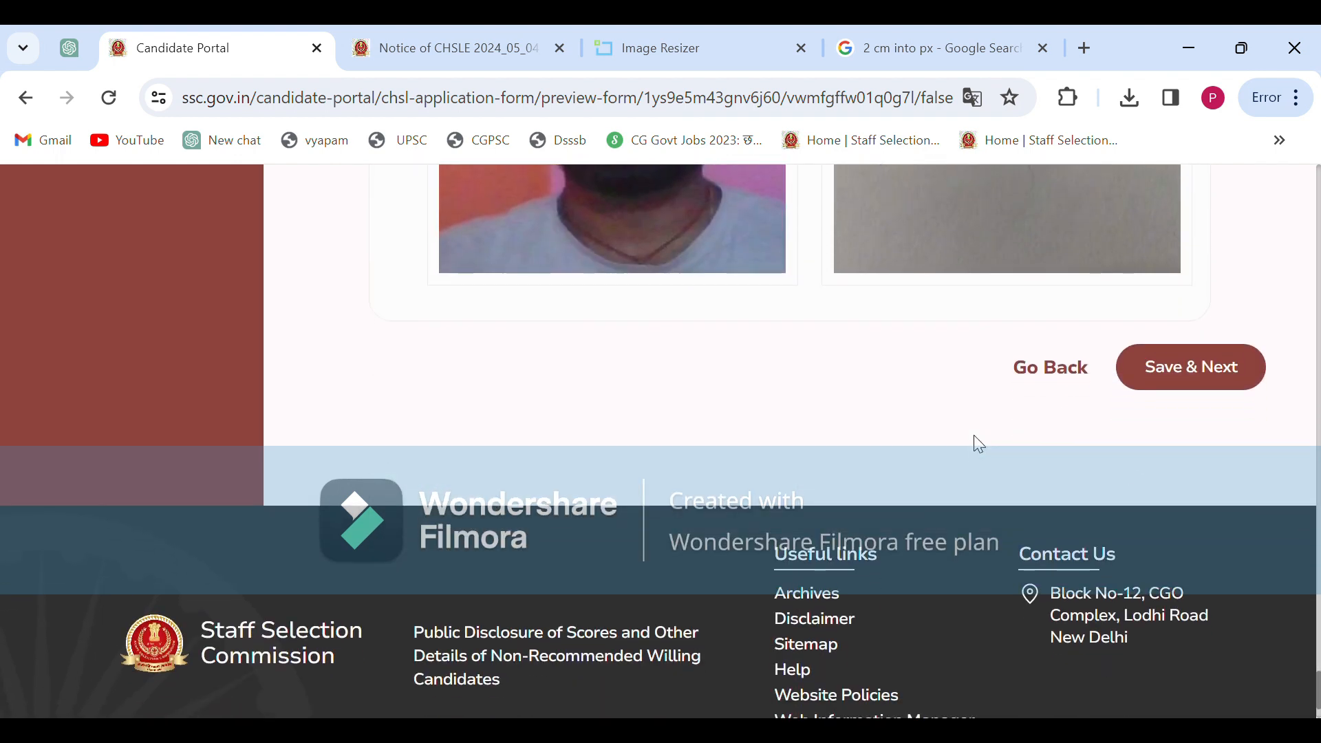
left_click(1212, 375)
Enter the characters shown in the captcha image into the Declaration's Captcha field
scroll(700, 285, "down", 2)
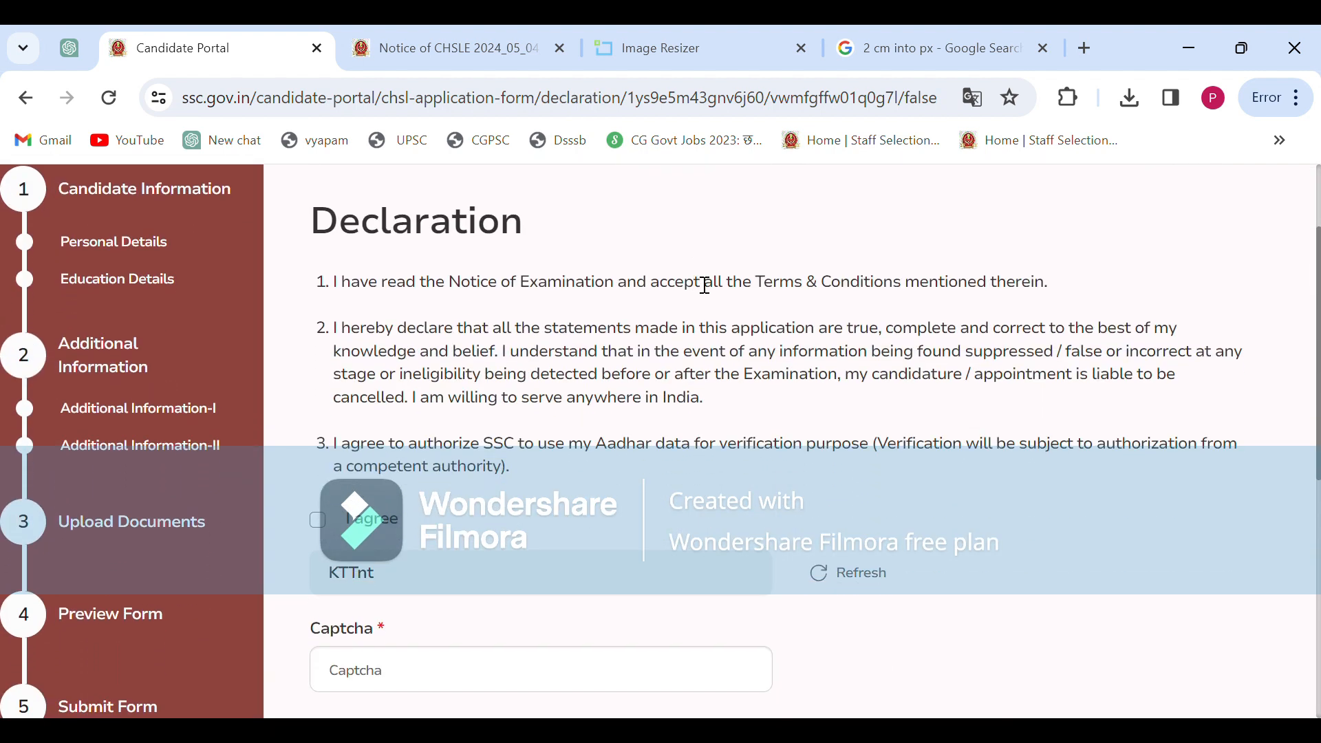
scroll(705, 285, "down", 1)
scroll(706, 286, "up", 1)
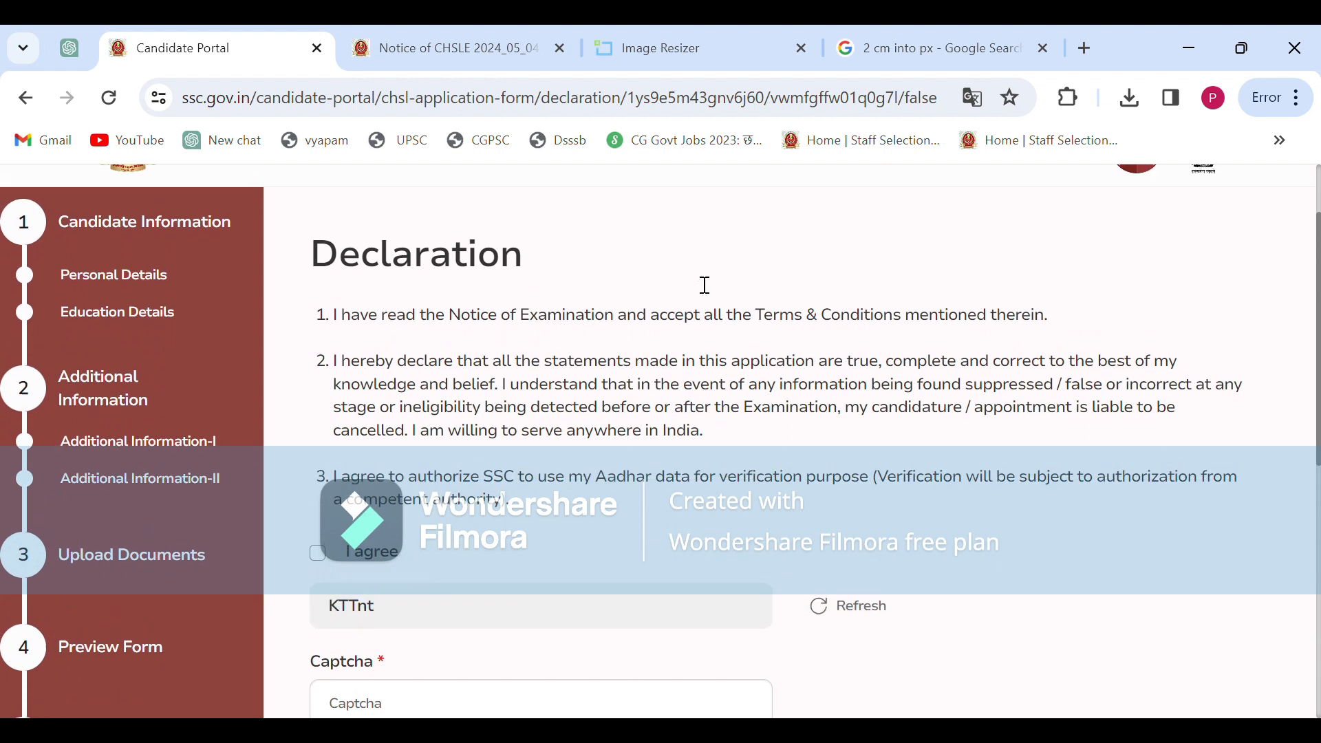
scroll(698, 284, "down", 1)
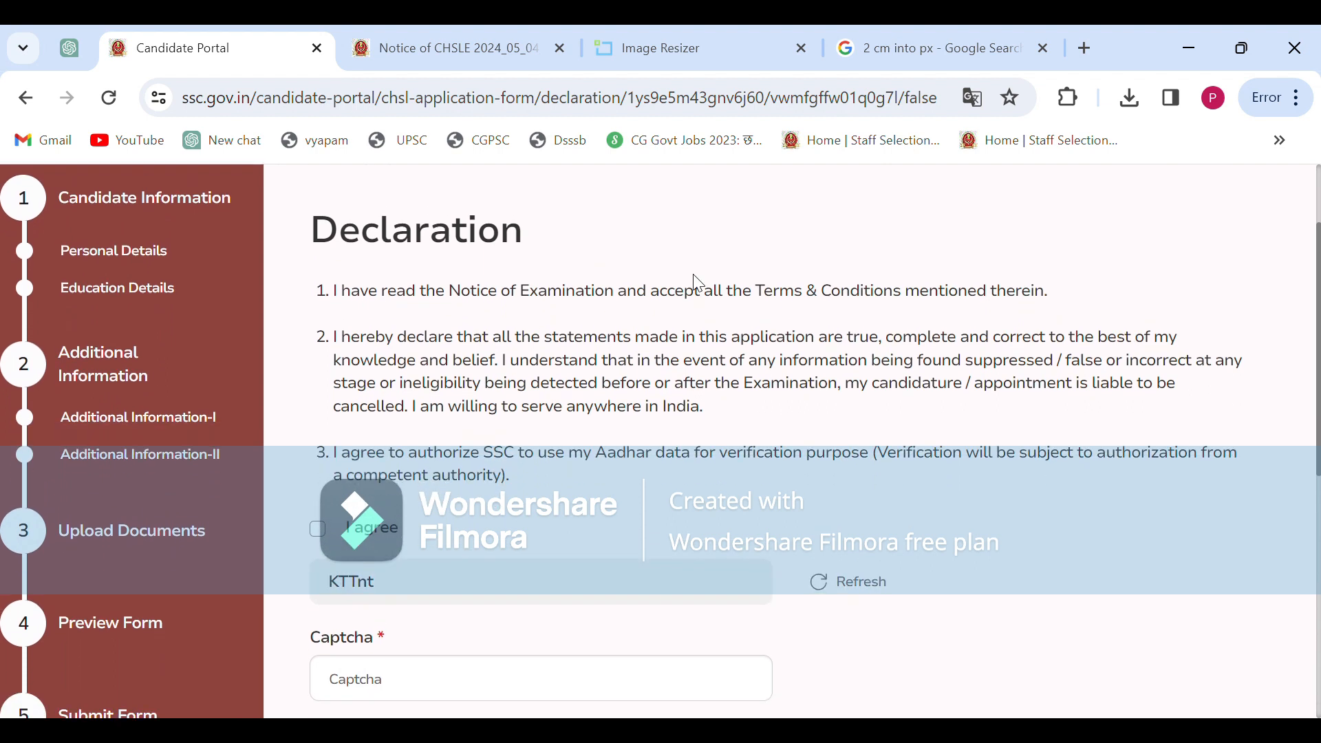
scroll(694, 274, "down", 1)
scroll(695, 279, "down", 2)
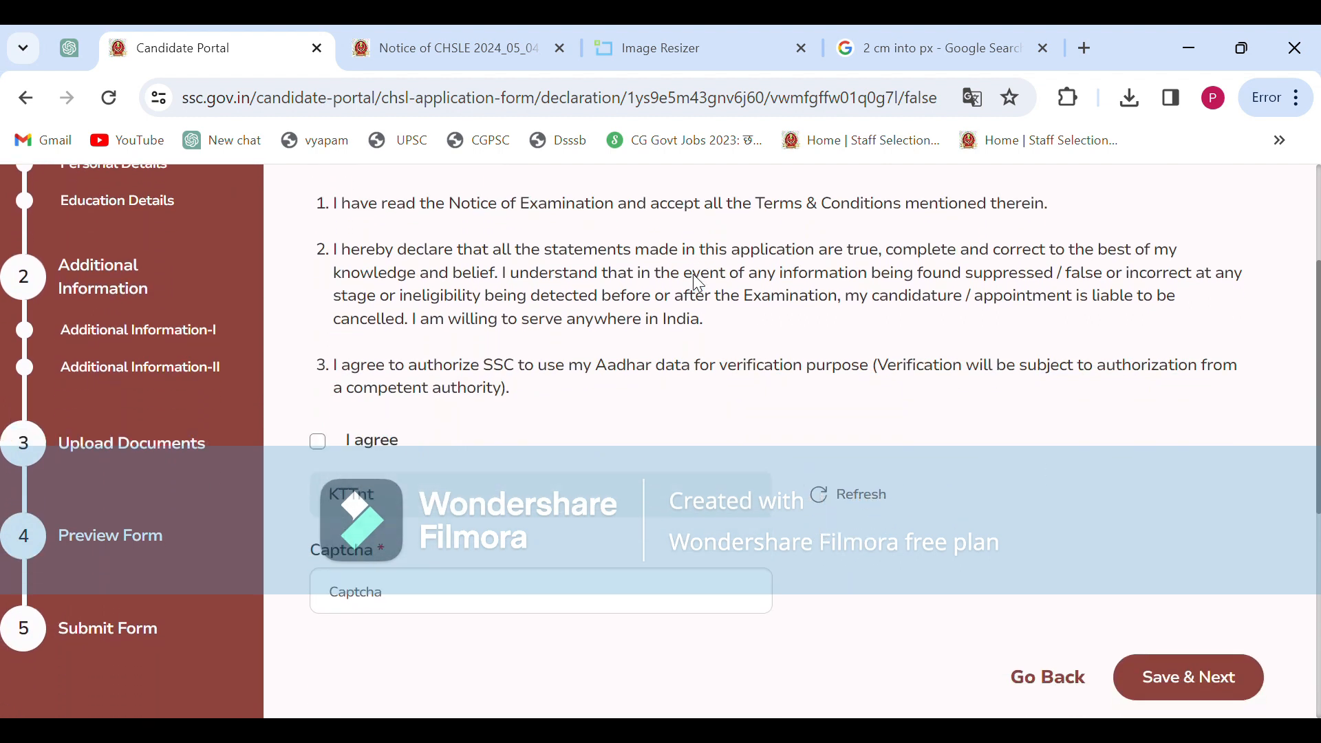
scroll(701, 269, "up", 2)
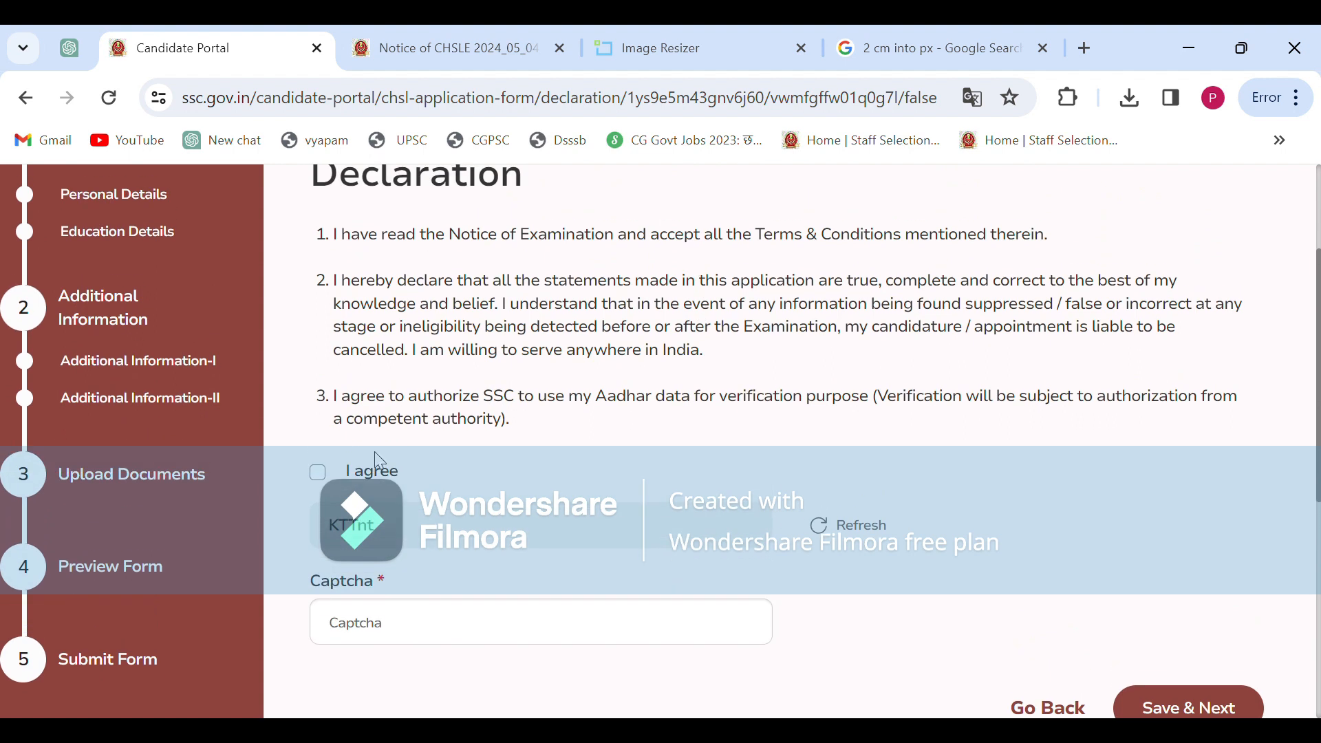
left_click(404, 632)
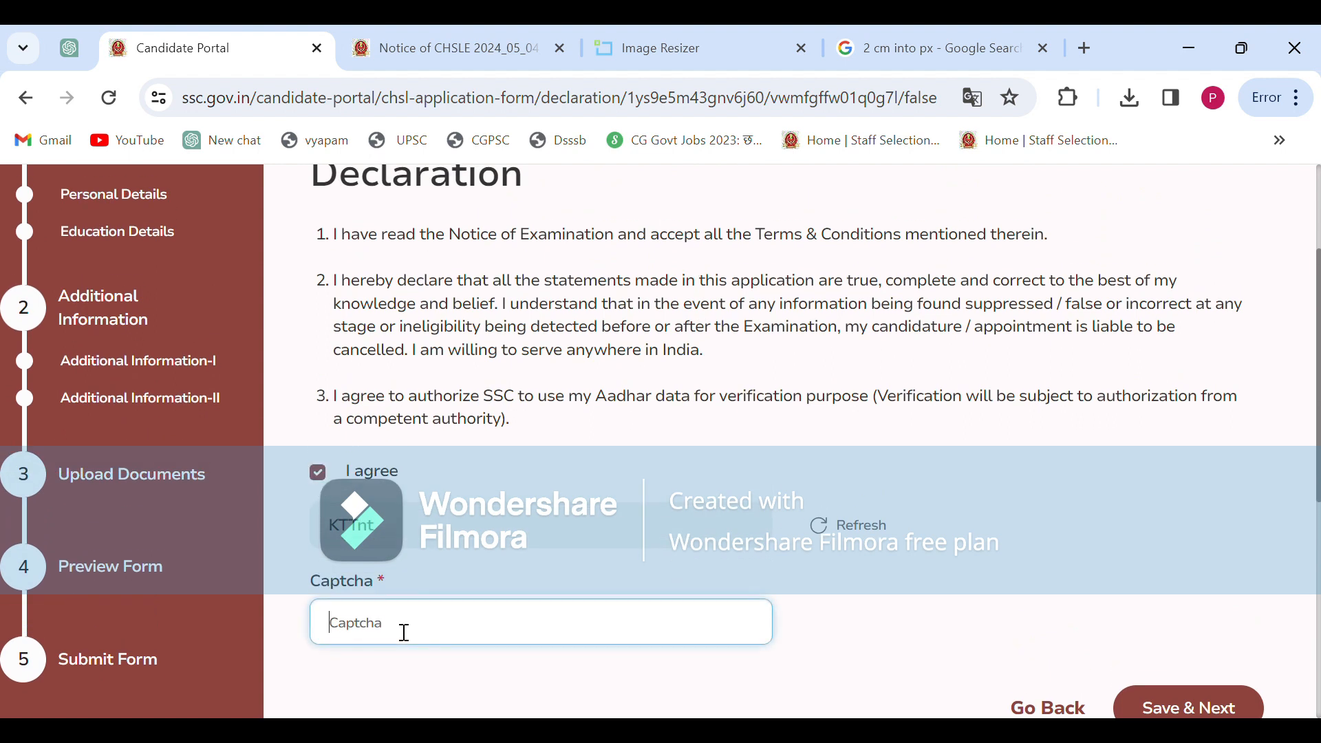
type("KTTnt")
scroll(791, 574, "down", 2)
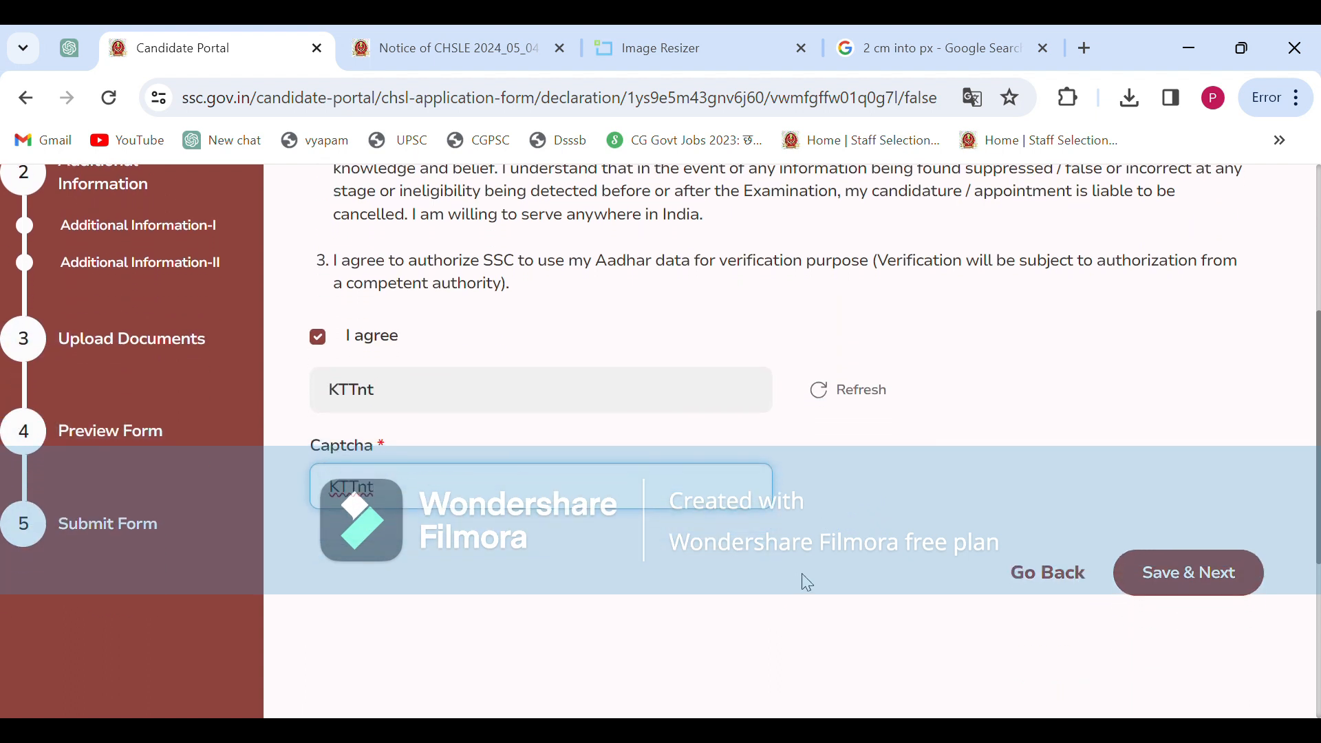
Submit the application form, then bring up the Online payment dialog for the ₹100 fee
left_click(1186, 578)
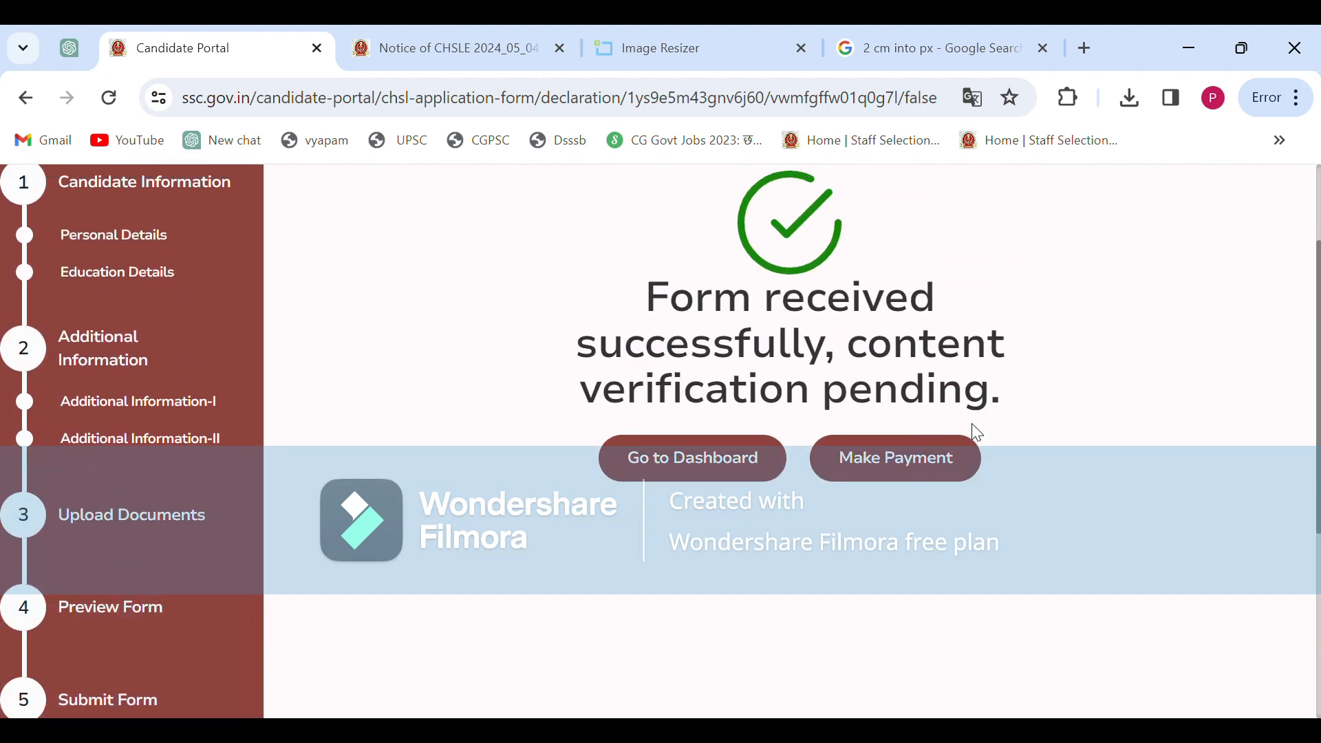
scroll(971, 423, "up", 2)
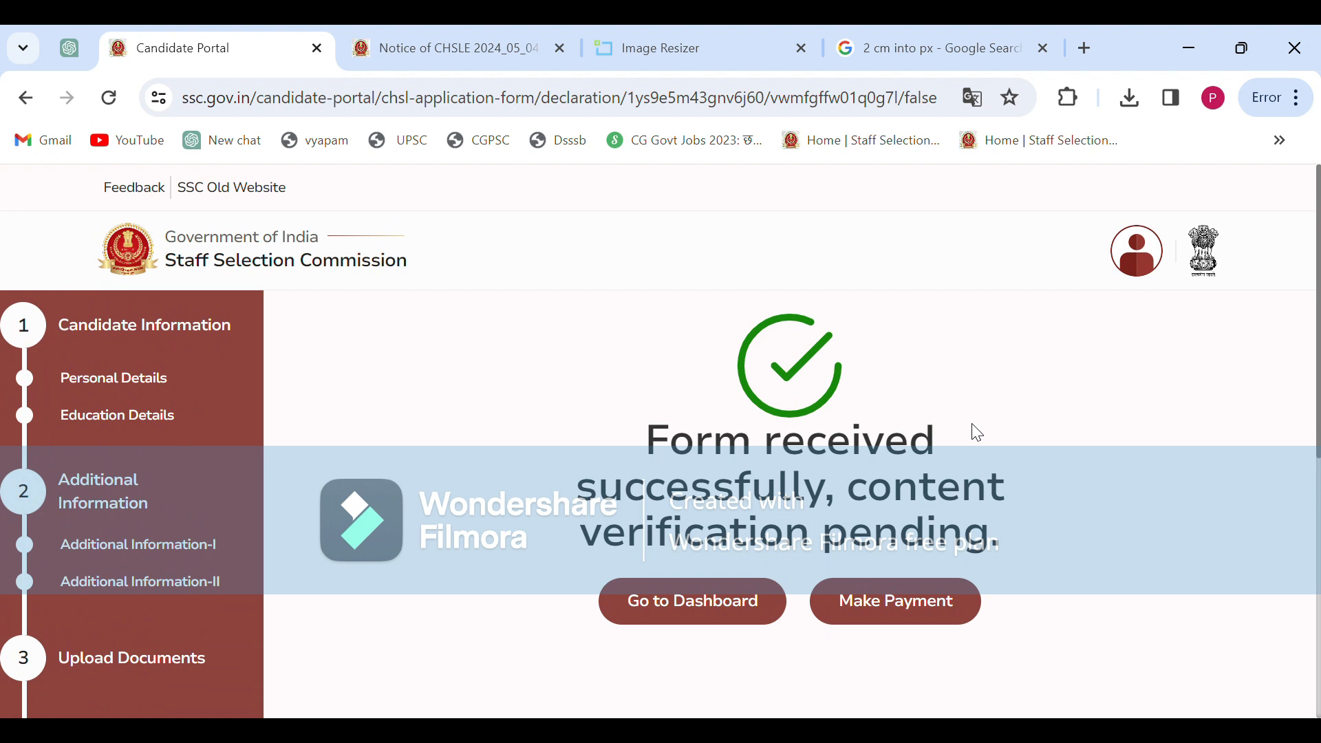
scroll(977, 432, "down", 1)
scroll(974, 434, "up", 1)
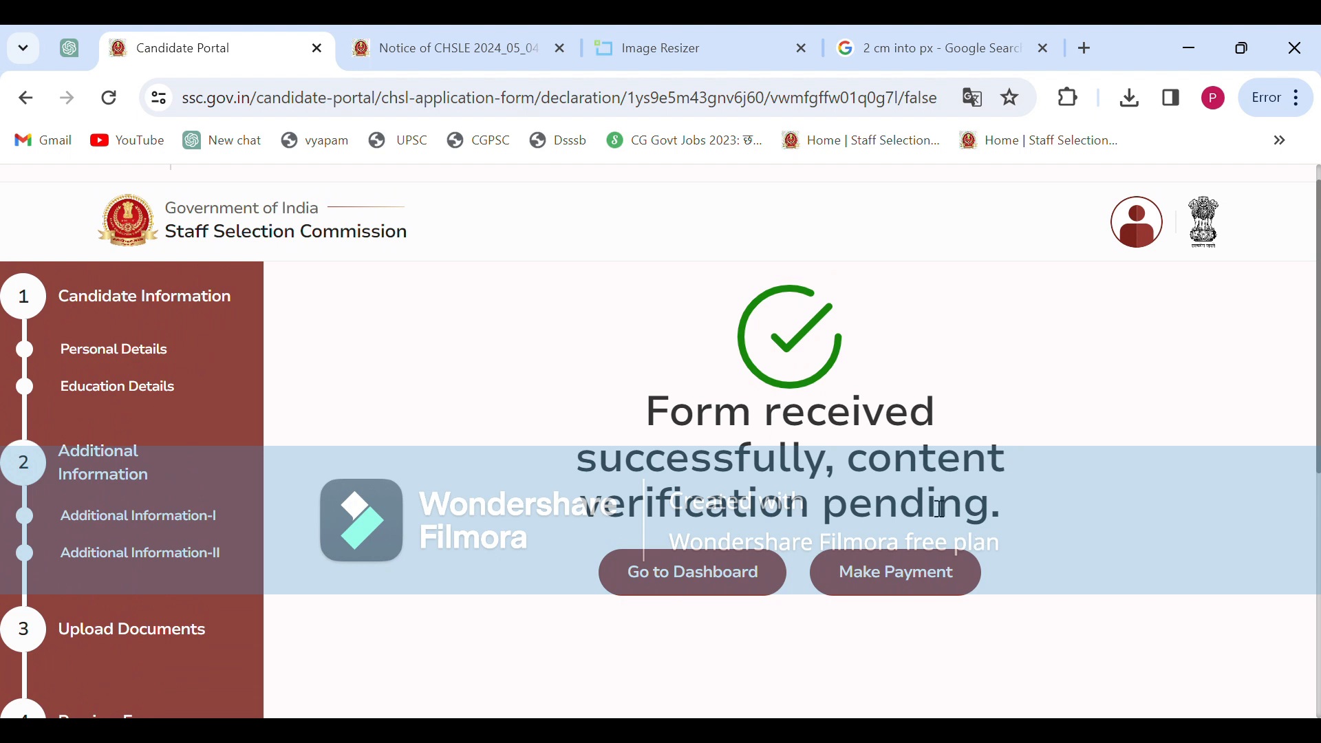
left_click(889, 577)
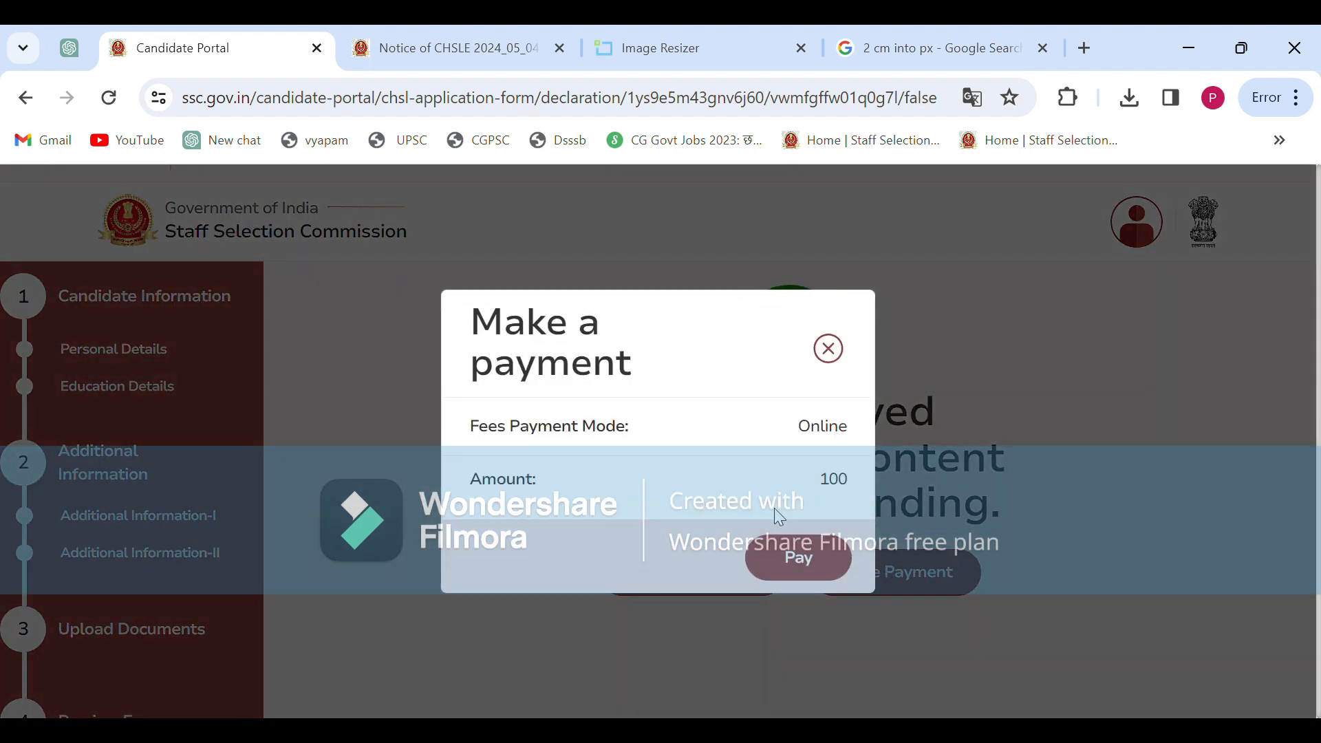
Proceed to pay the ₹100 fee in SBI ePay Lite and choose UPI under Other Payment Modes
left_click(801, 563)
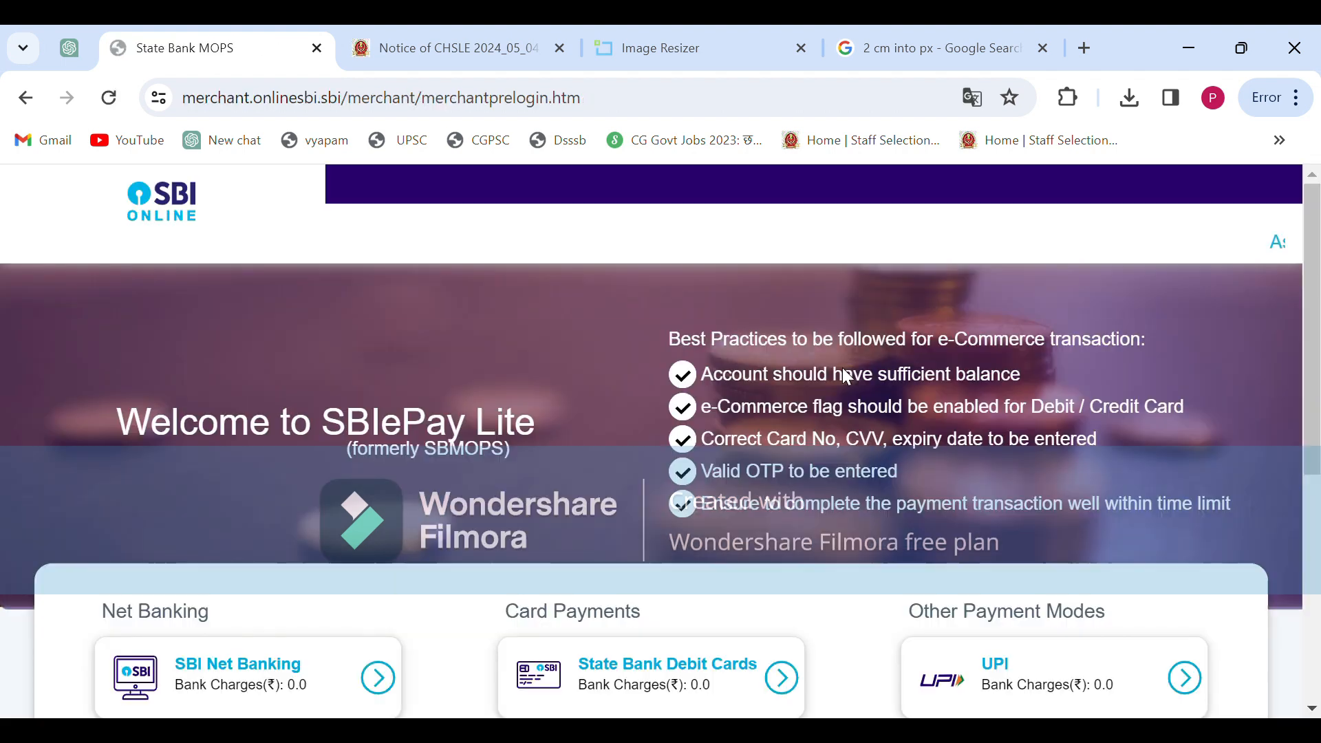
scroll(815, 486, "down", 3)
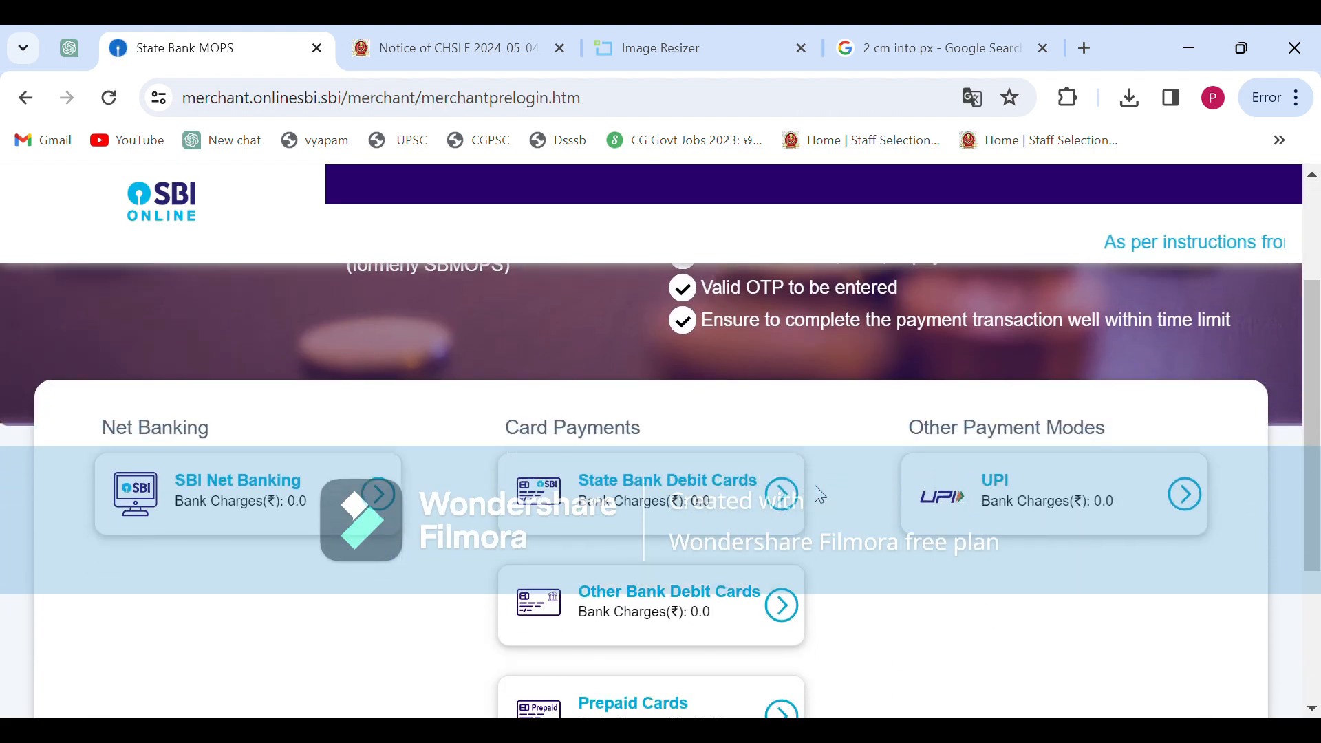
scroll(820, 495, "down", 3)
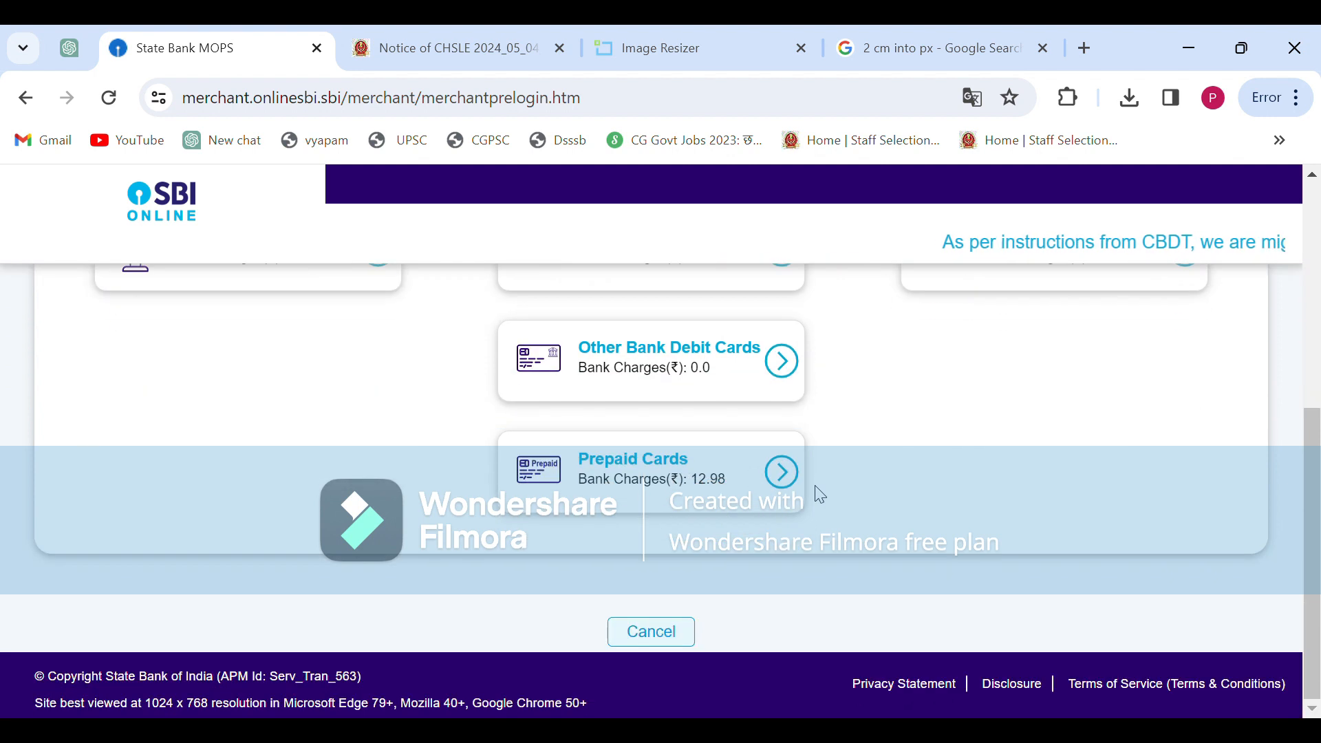
scroll(820, 495, "up", 4)
scroll(820, 494, "up", 1)
scroll(820, 494, "down", 3)
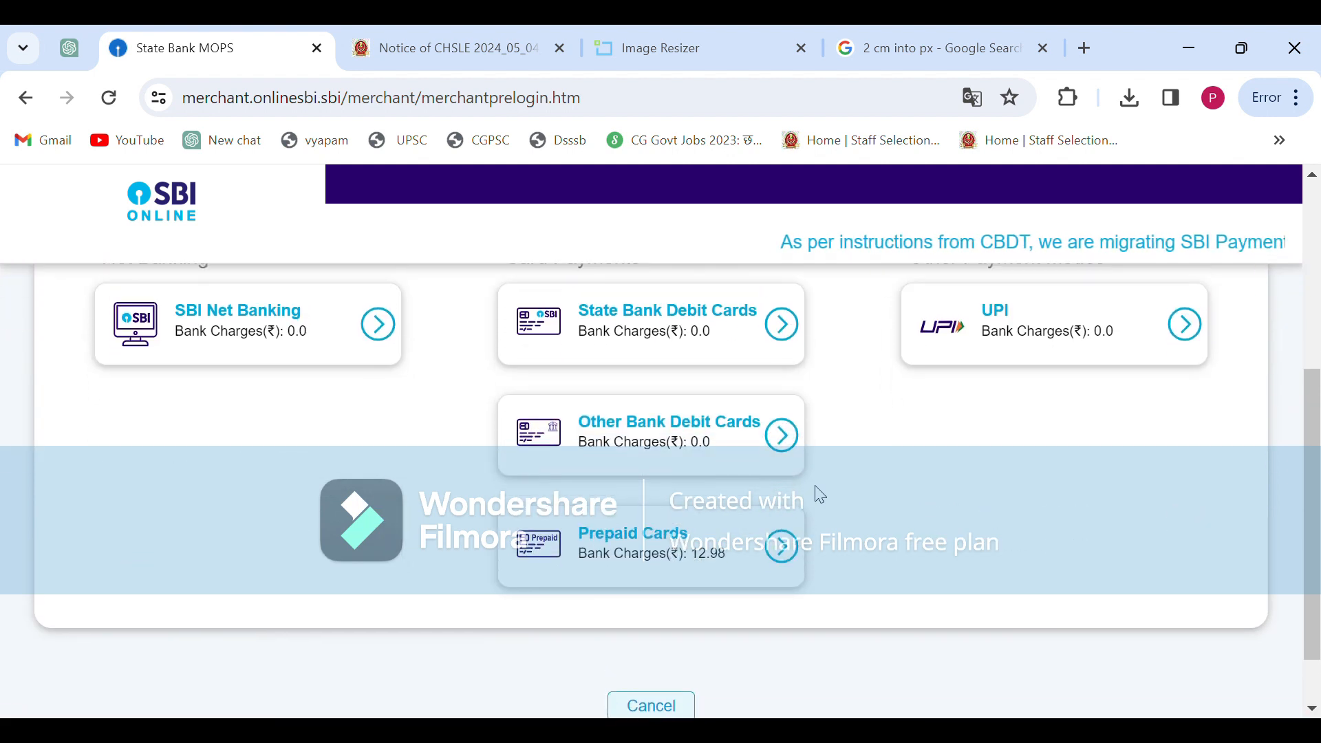
scroll(820, 494, "up", 2)
scroll(817, 493, "down", 1)
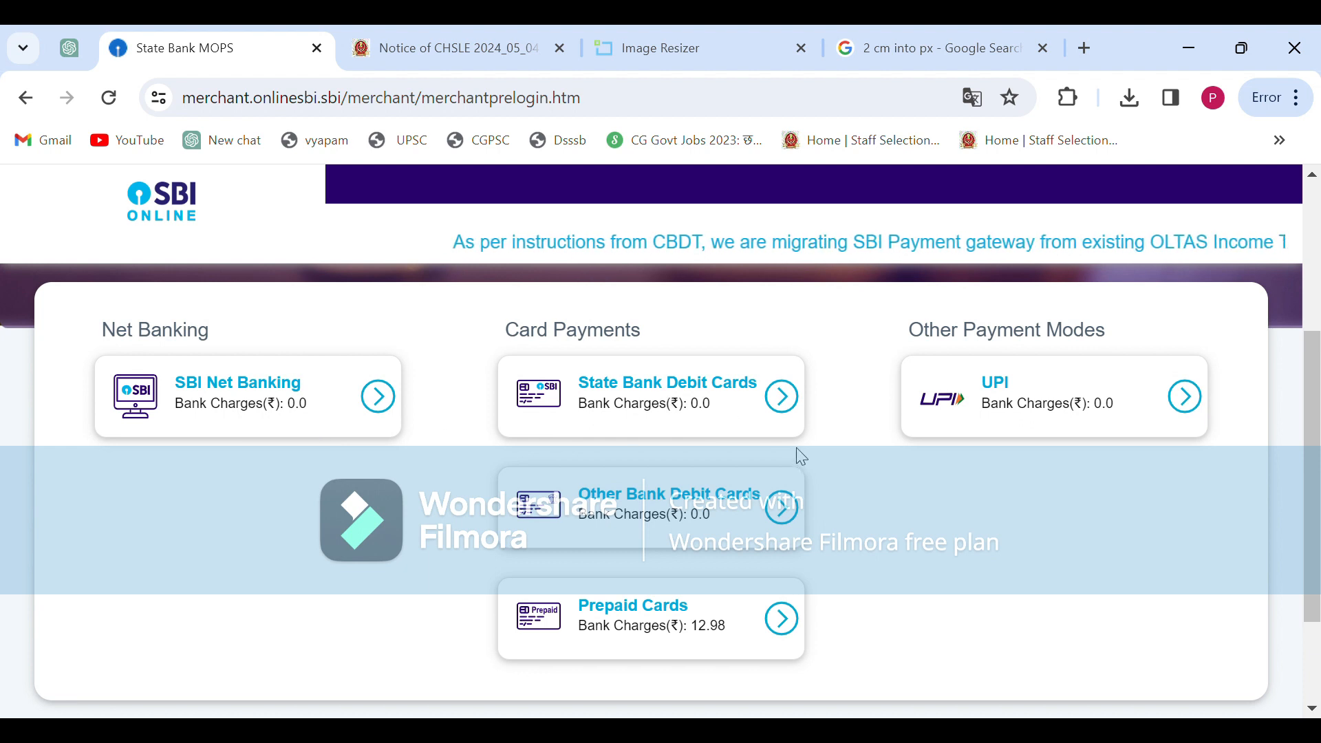
scroll(803, 462, "down", 1)
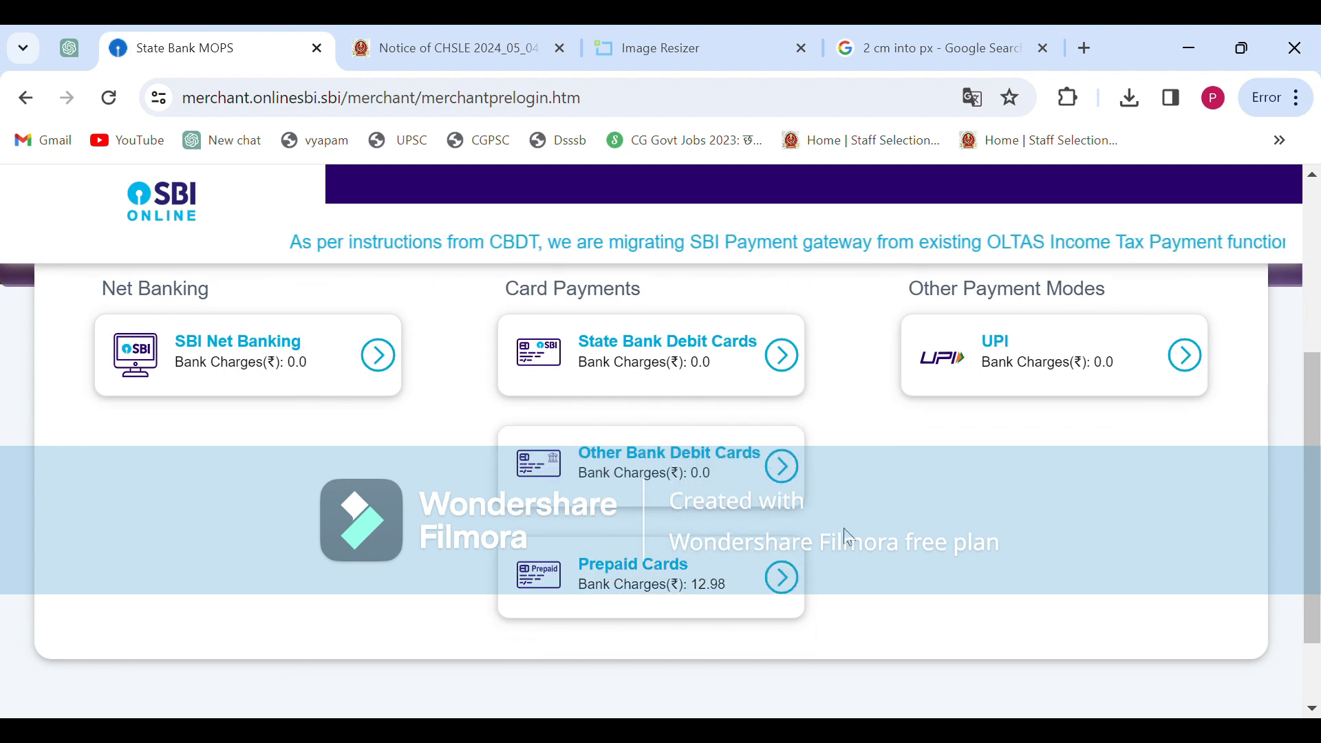
scroll(846, 539, "up", 3)
scroll(848, 537, "down", 1)
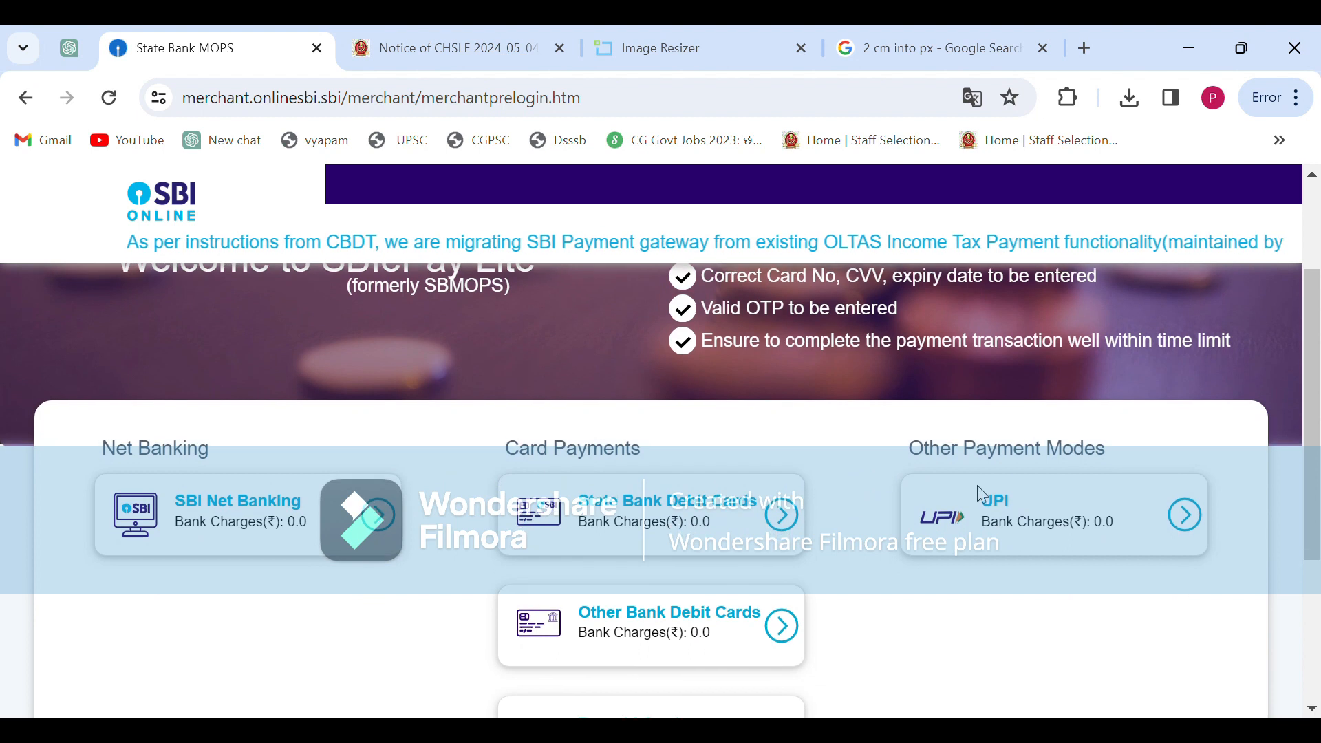
left_click(1185, 516)
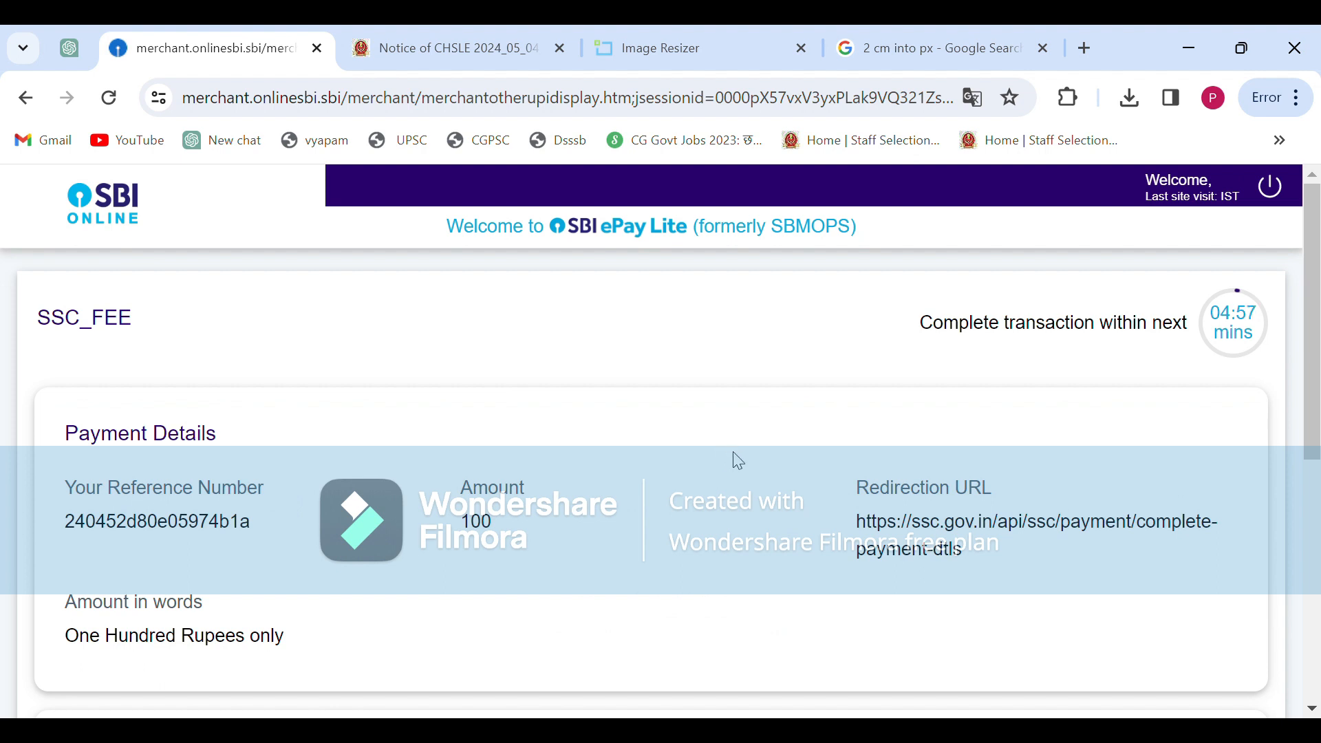
Pay the ₹100 SSC_FEE by entering the candidate's UPI ID under VPA / UPI ID and confirming
scroll(739, 459, "down", 5)
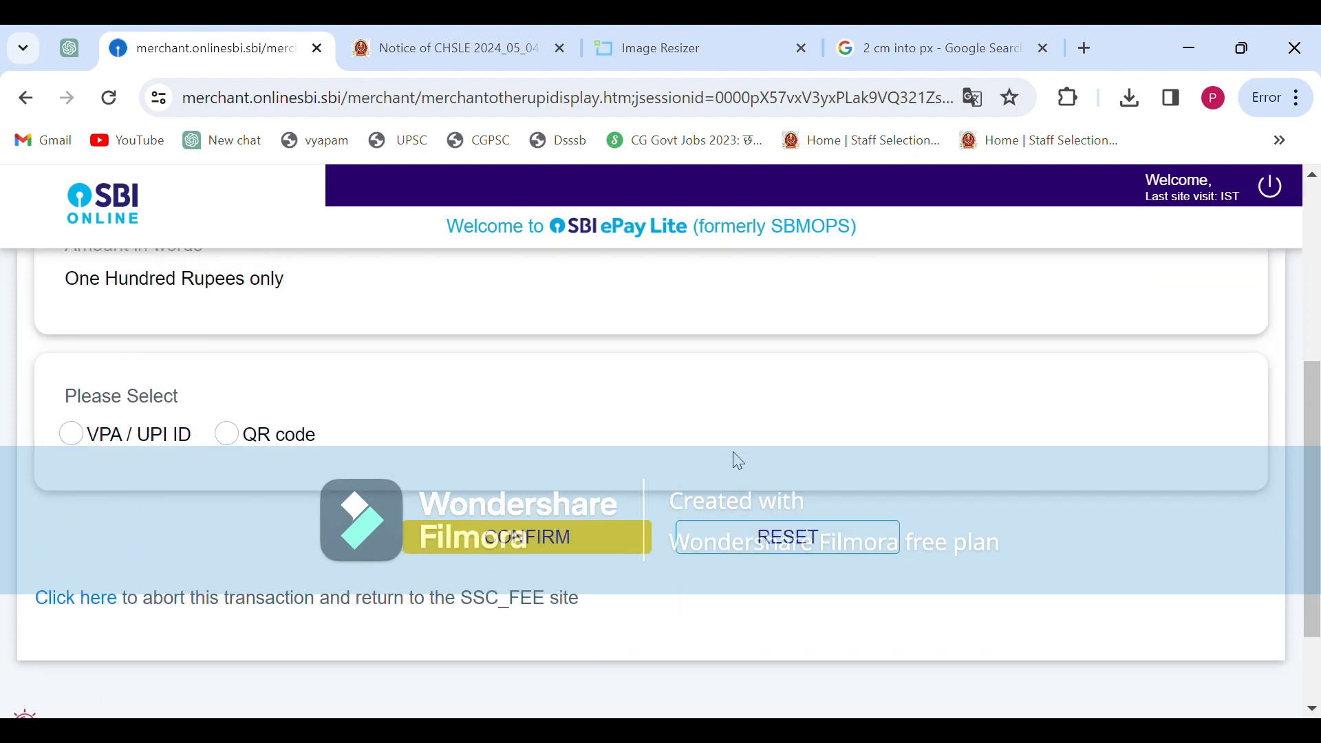
scroll(339, 400, "down", 1)
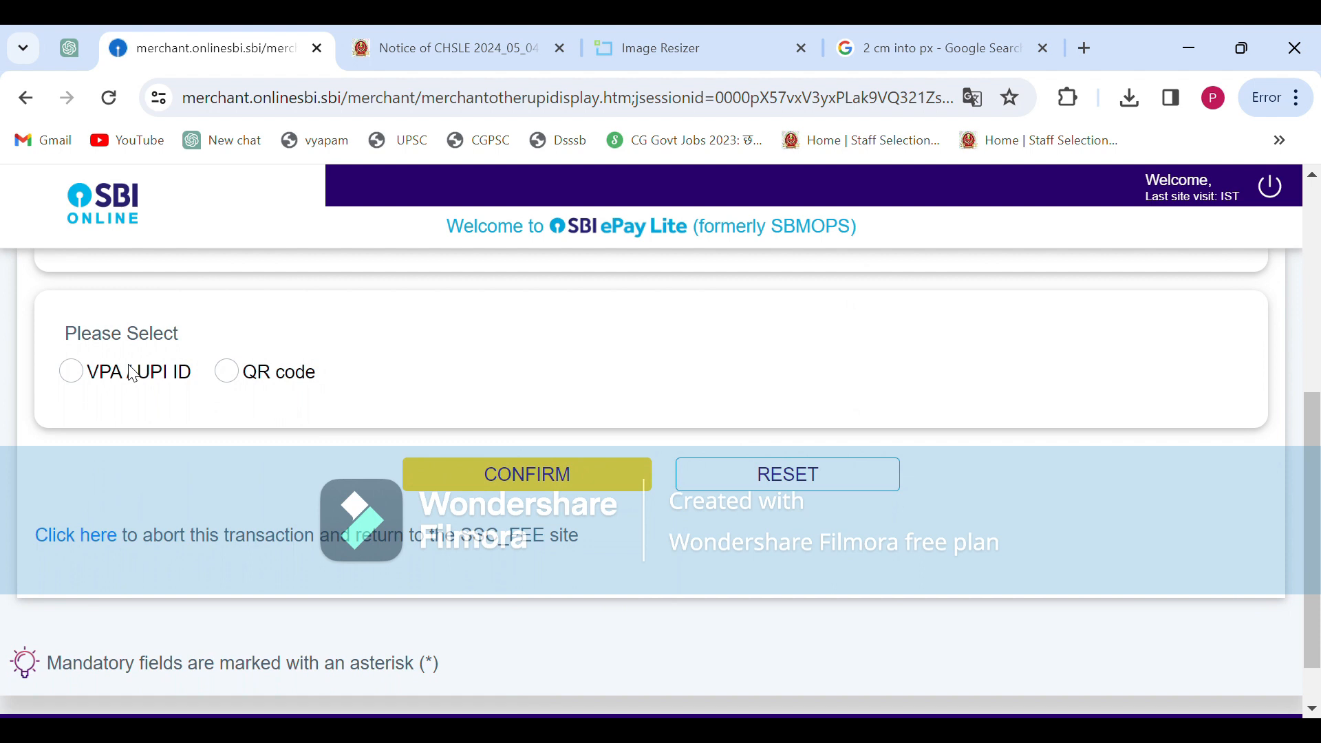
left_click(72, 372)
left_click(563, 383)
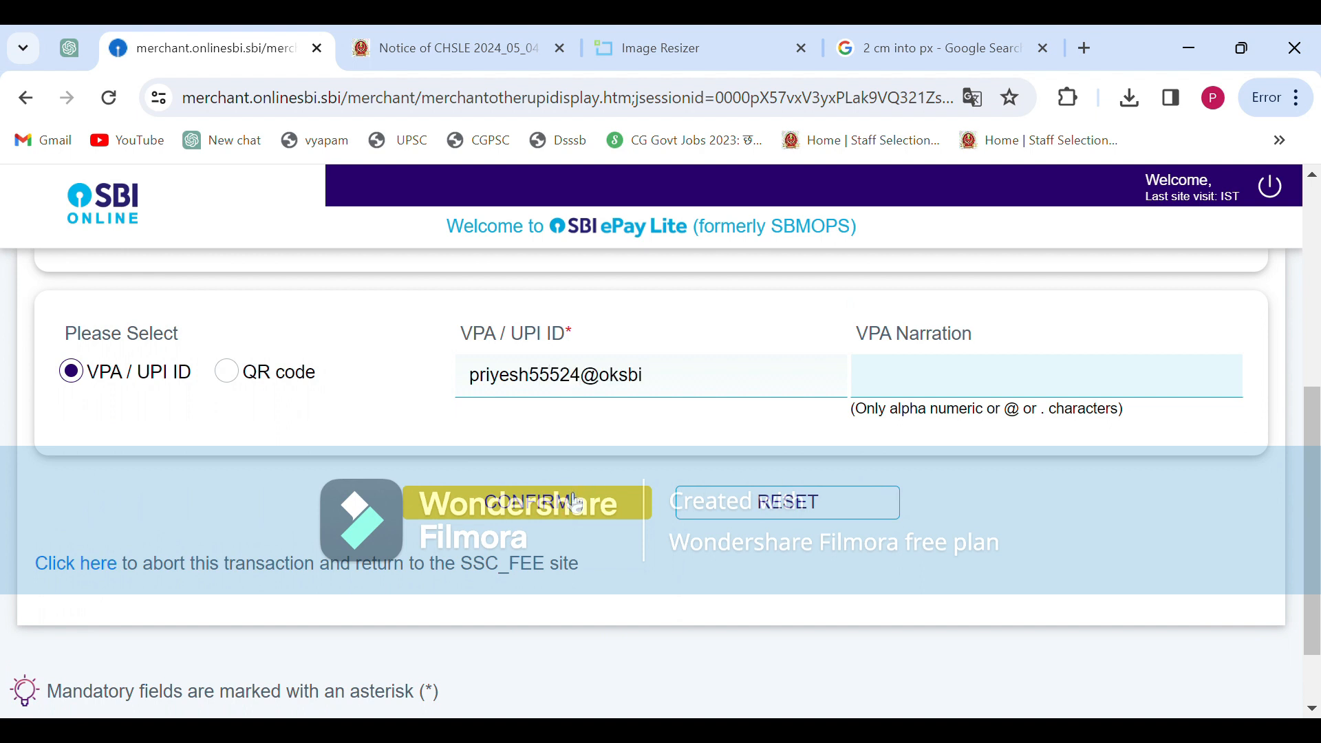
left_click(559, 511)
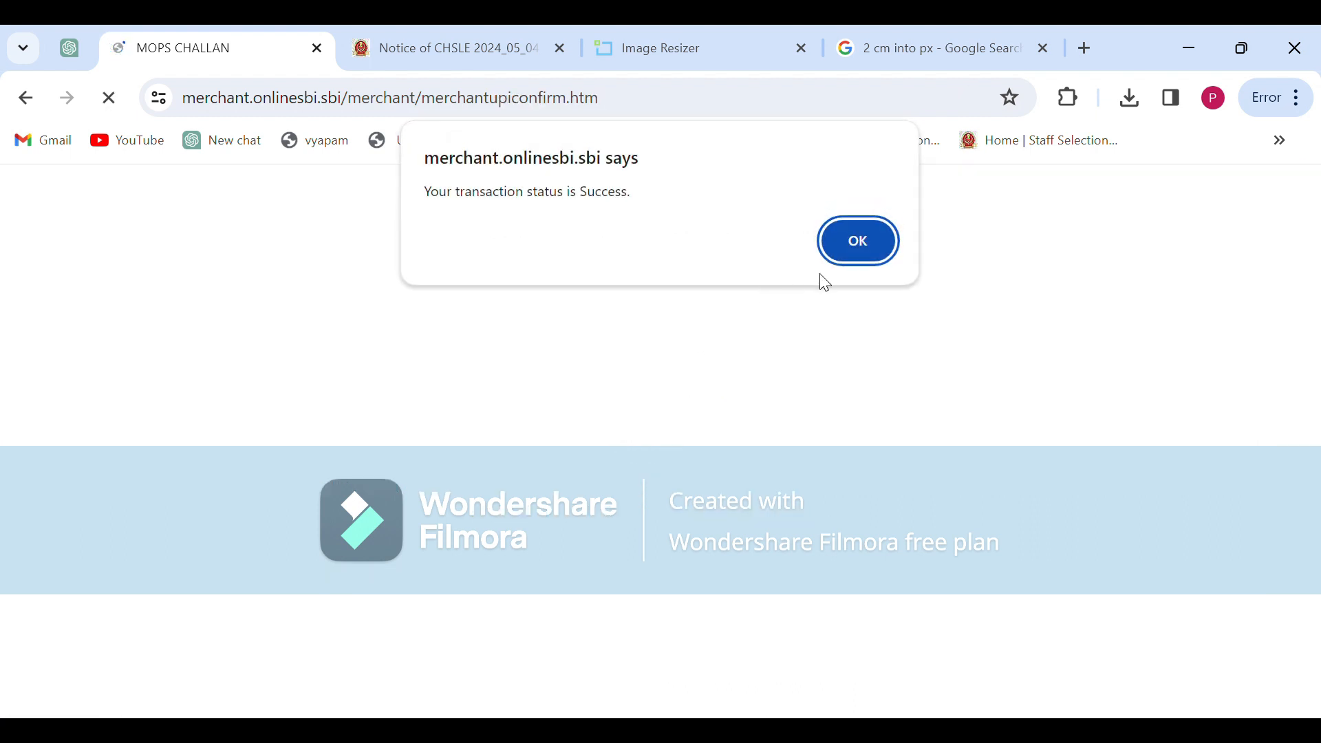
Dismiss the success alert and follow the 'Click here' link back to the SSC_FEE site
left_click(861, 246)
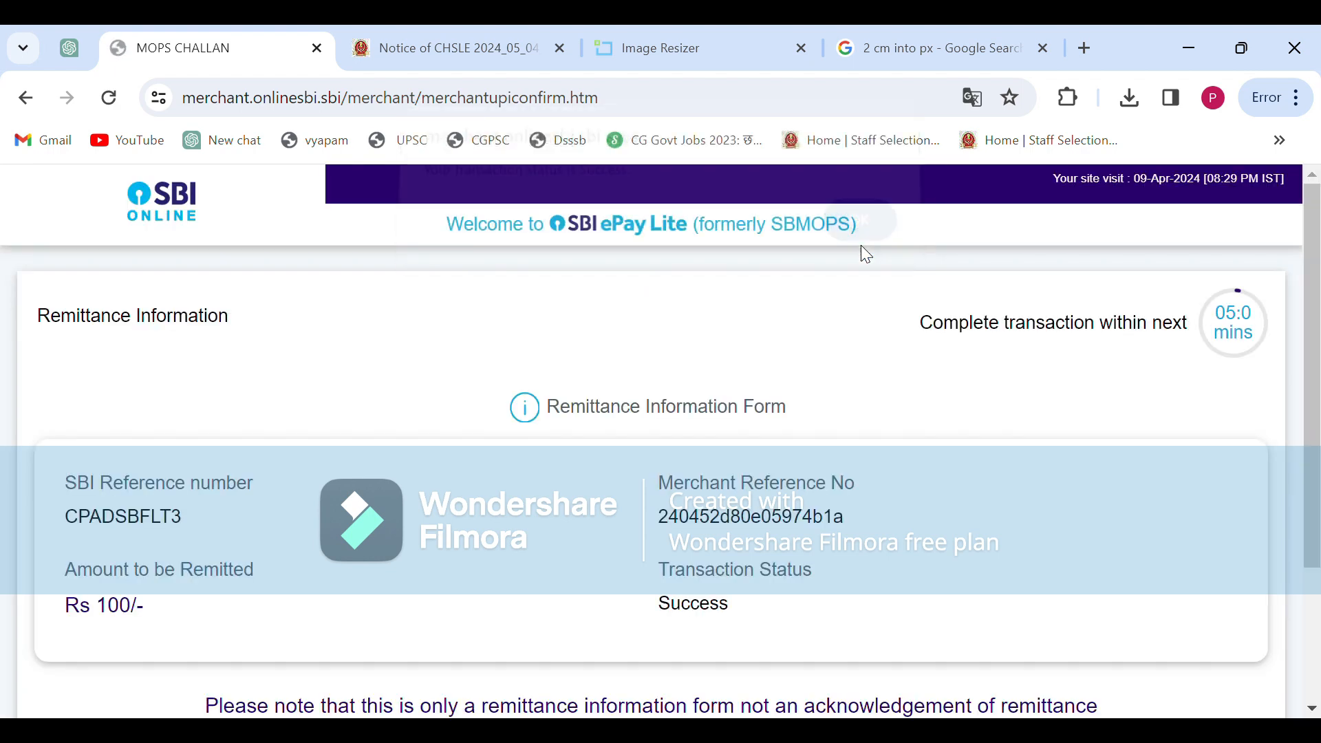
scroll(749, 465, "down", 3)
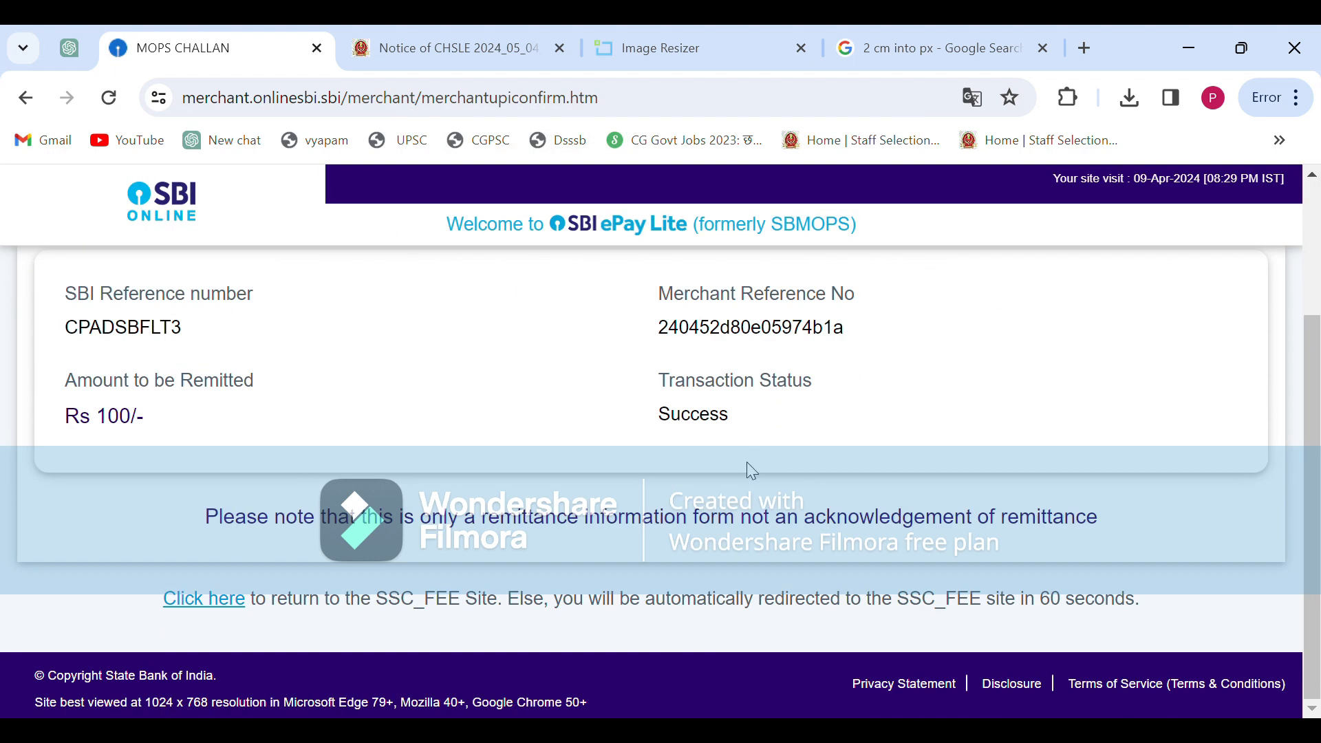
scroll(752, 470, "up", 3)
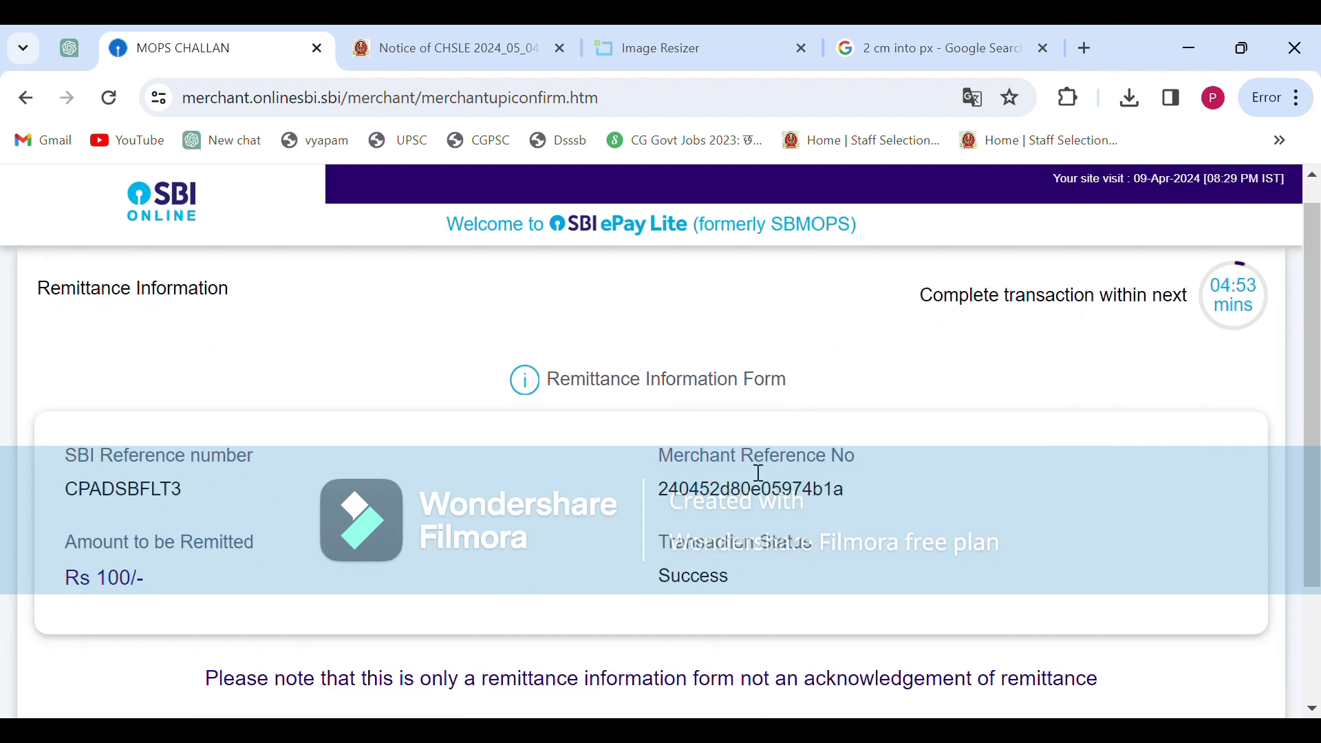
scroll(758, 474, "down", 3)
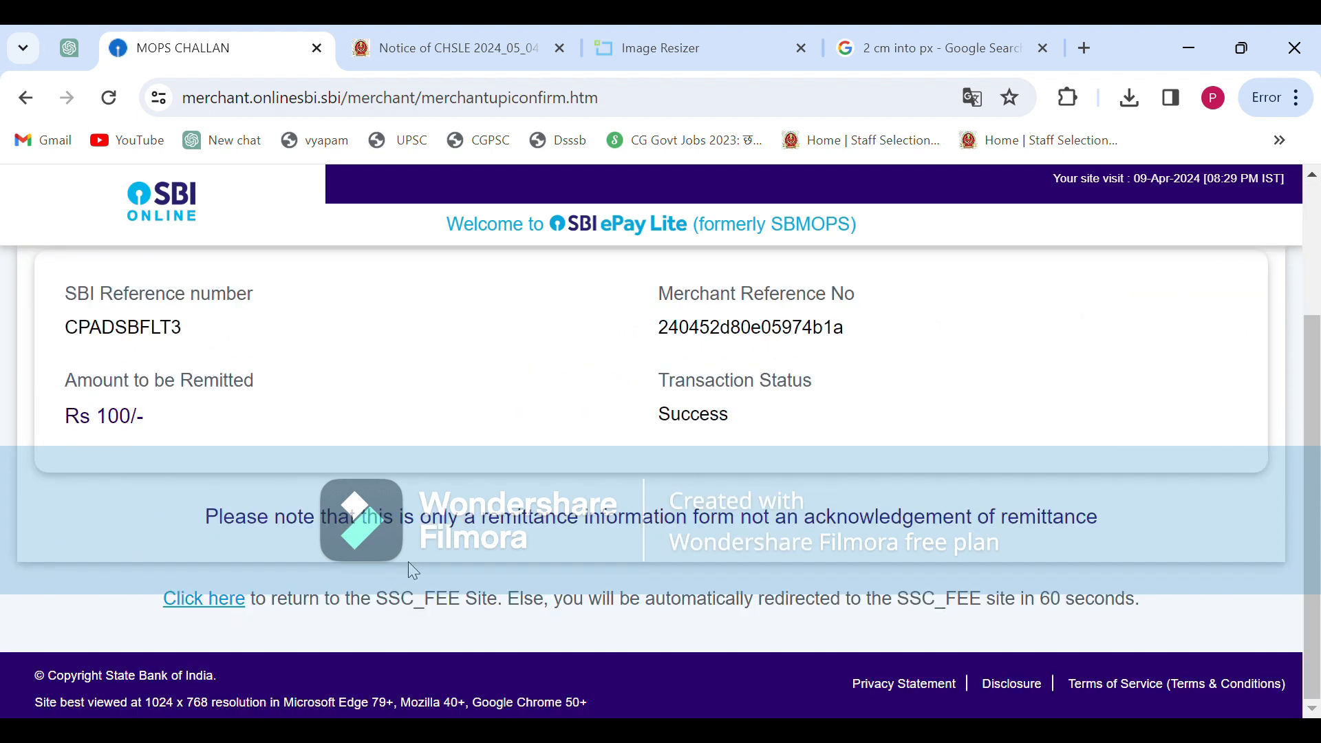
left_click(224, 610)
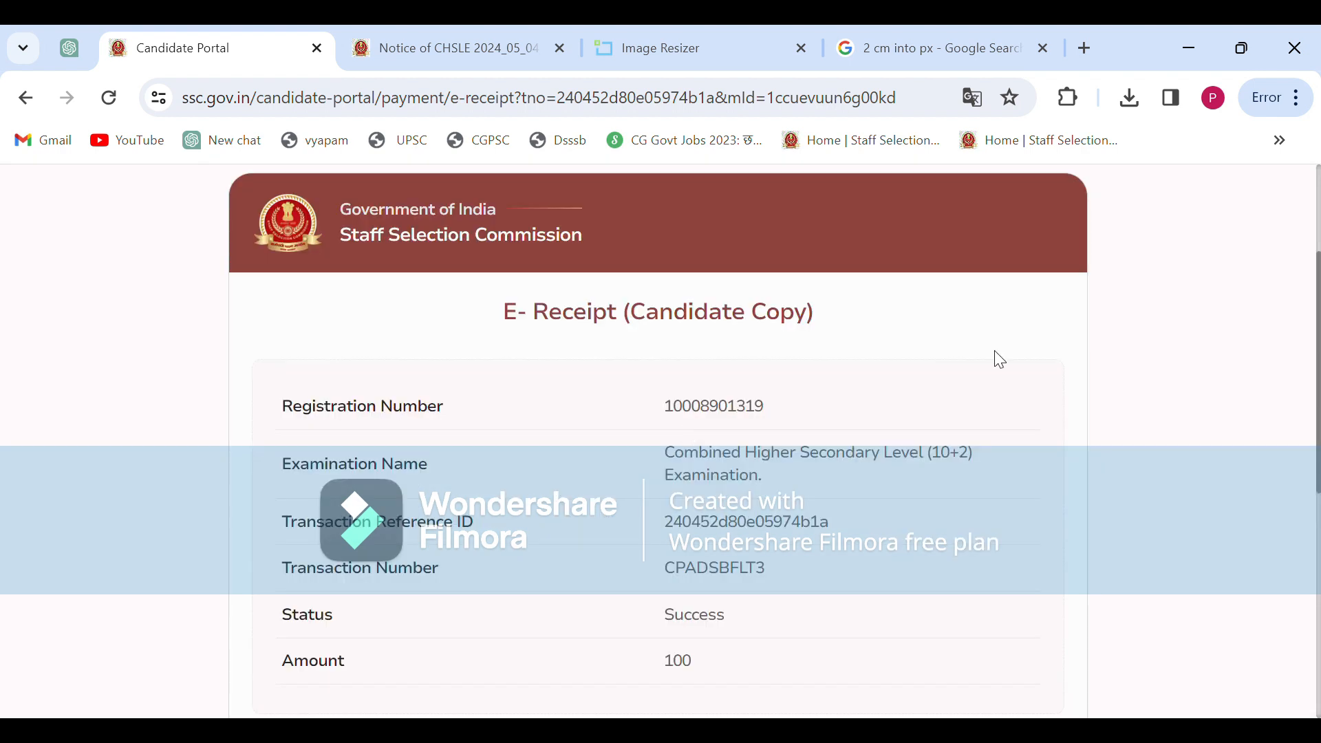
Print the ₹100 fee E-Receipt (Candidate Copy) from the bottom of the receipt page
scroll(999, 359, "down", 3)
scroll(999, 359, "up", 3)
scroll(999, 358, "down", 5)
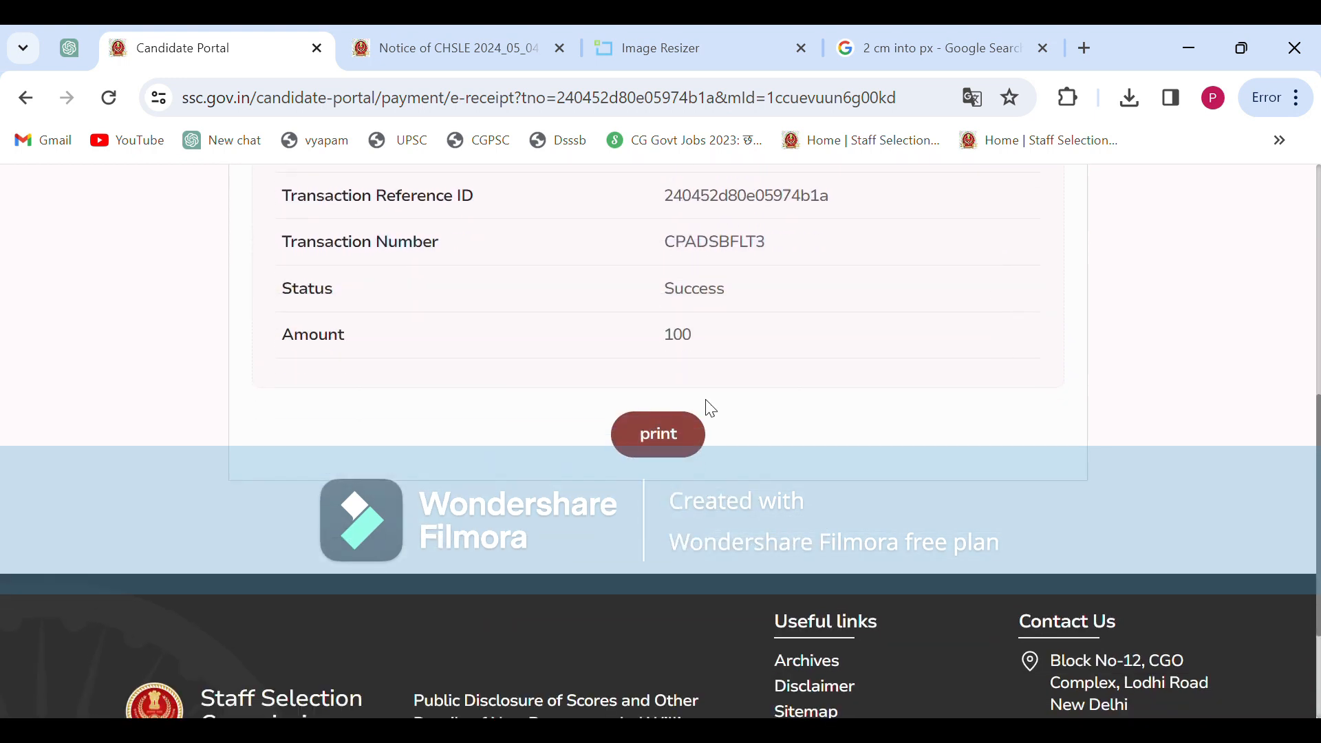
left_click(666, 444)
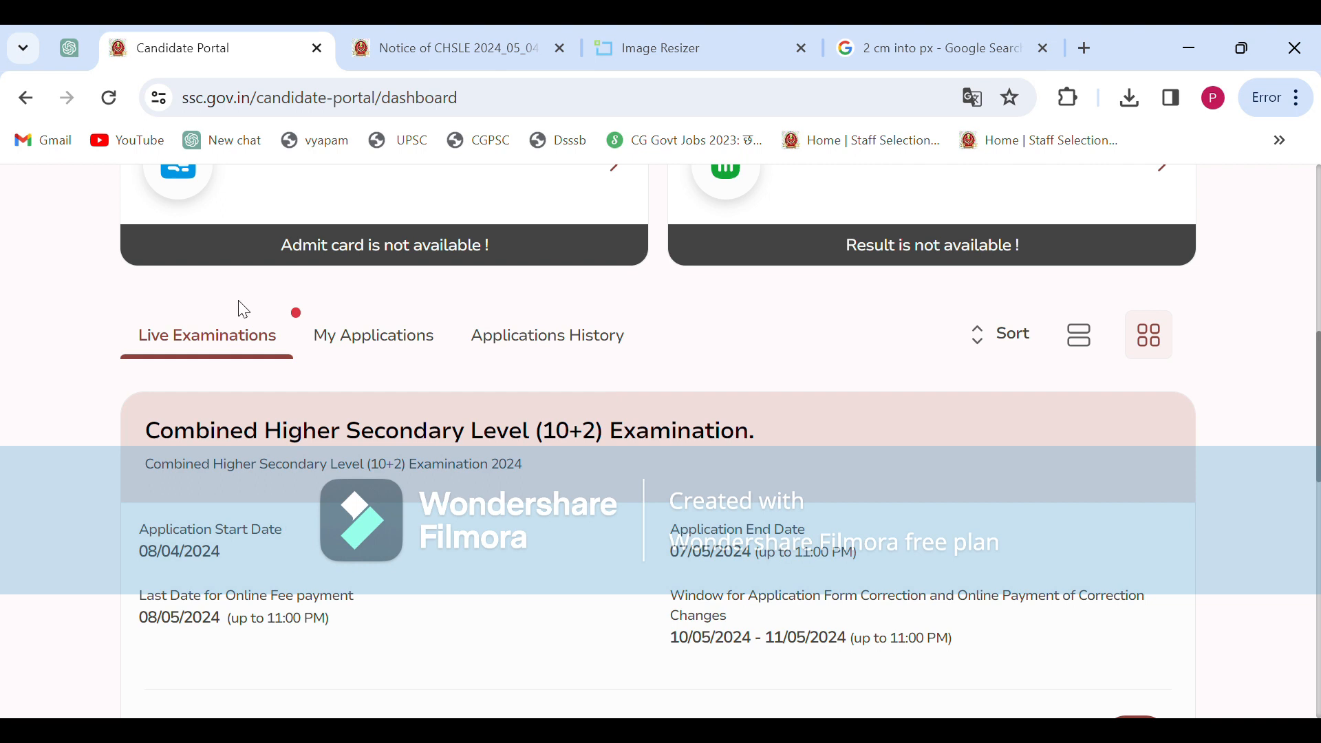
Under My Applications, open Applications Status for the CHSL (10+2) Examination 2024 application
scroll(301, 433, "down", 6)
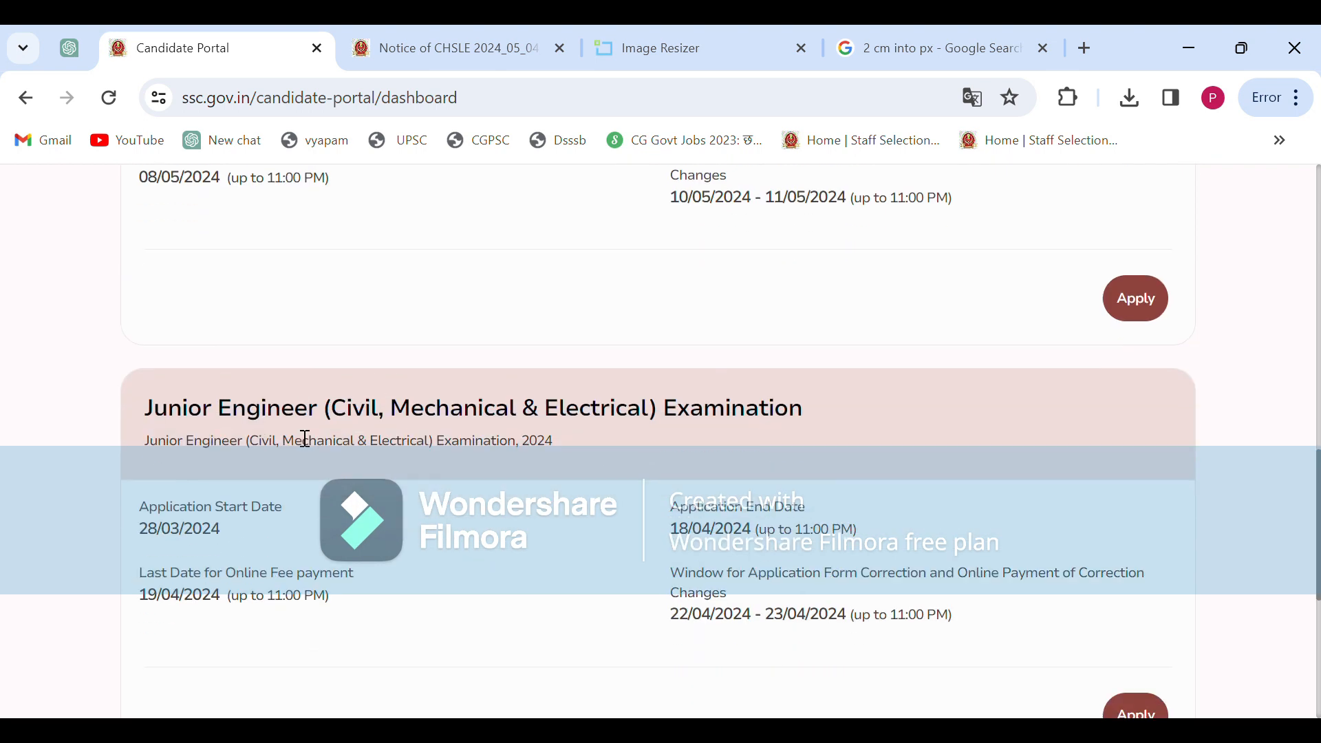
scroll(301, 437, "up", 3)
scroll(303, 436, "up", 4)
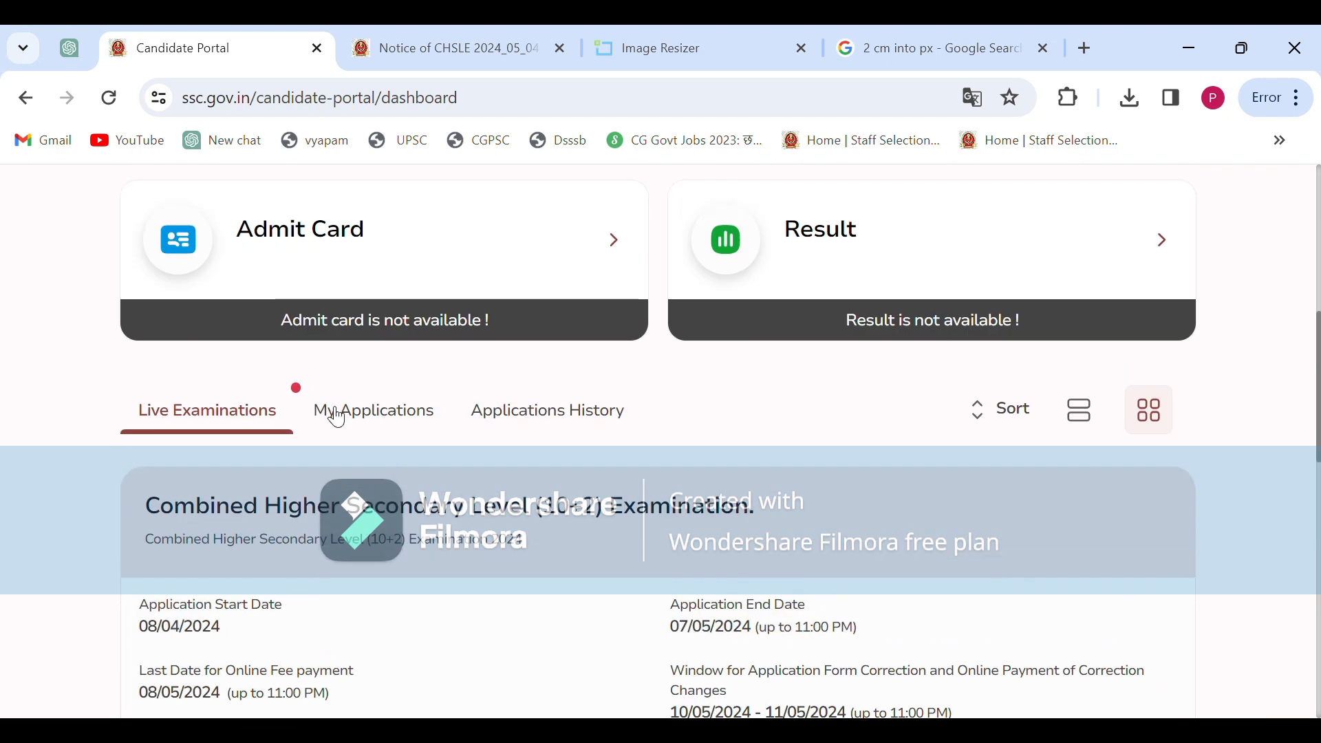
left_click(386, 431)
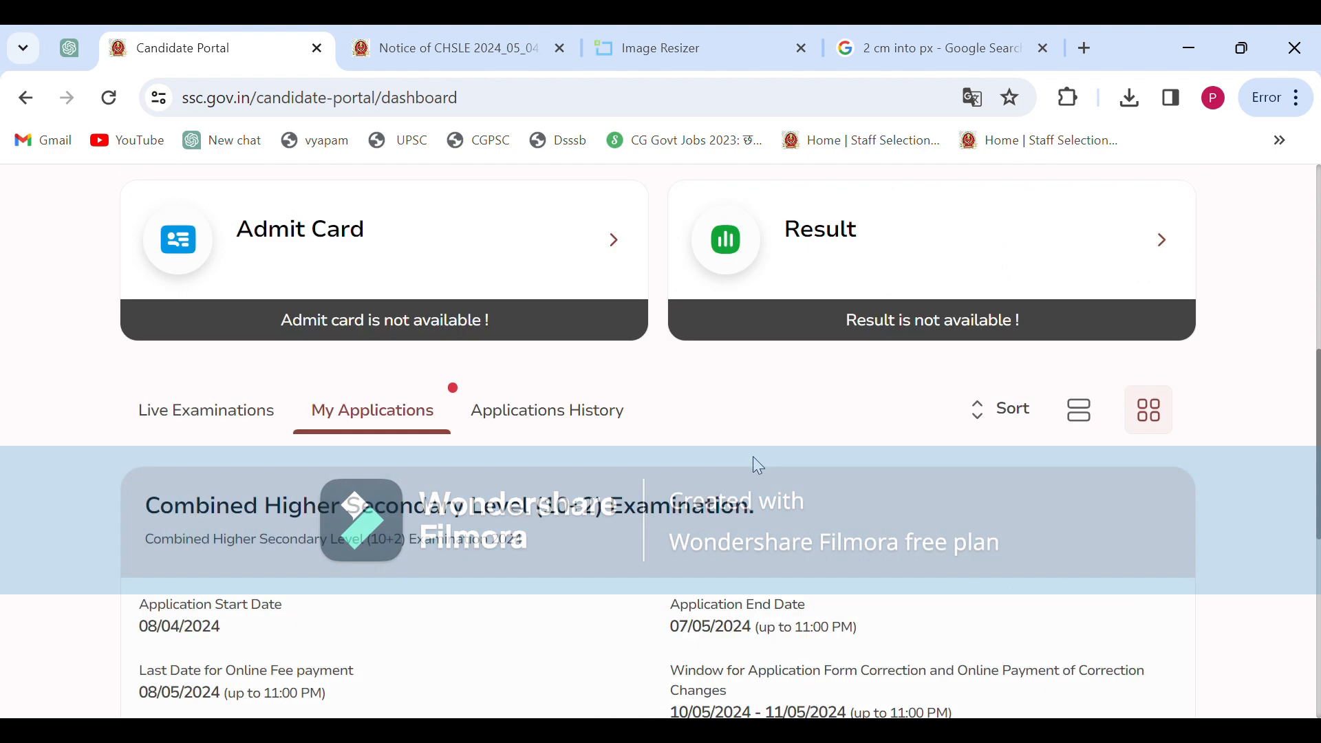
scroll(757, 465, "down", 2)
scroll(757, 465, "down", 4)
scroll(757, 466, "up", 2)
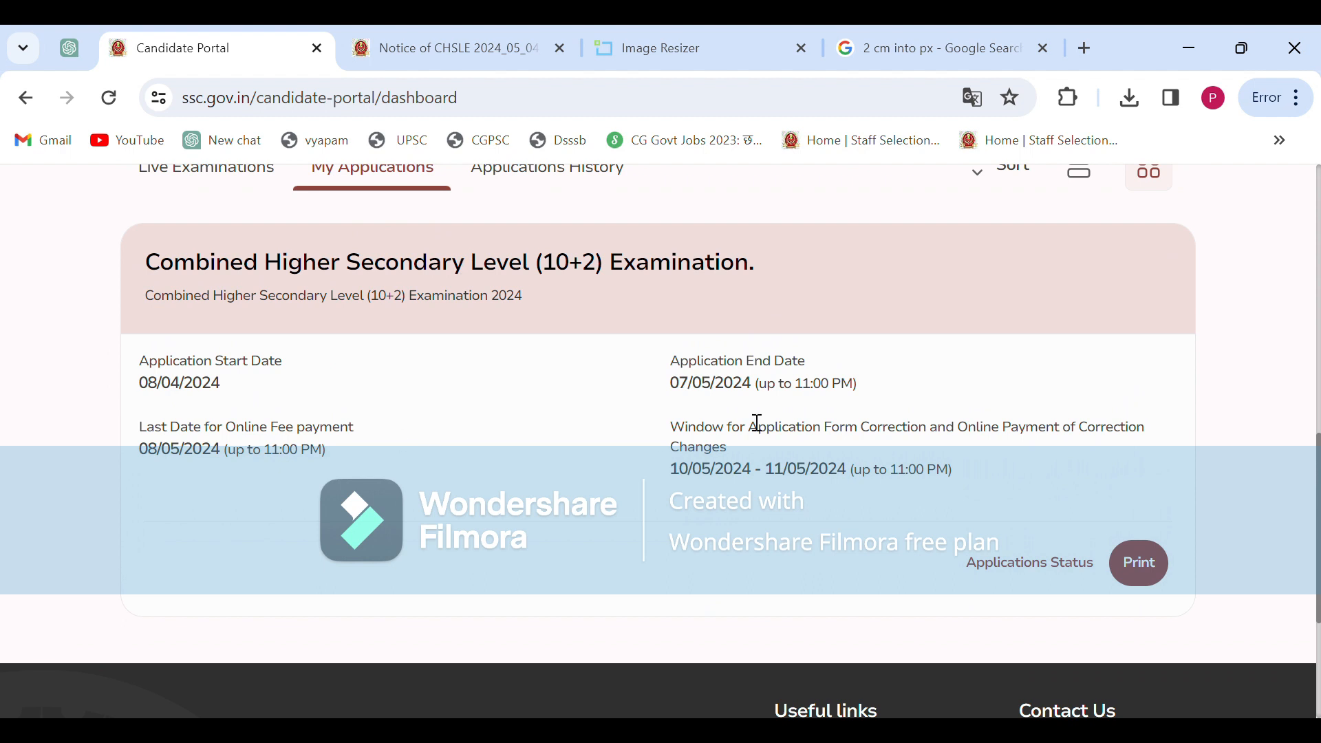
scroll(1061, 546, "down", 1)
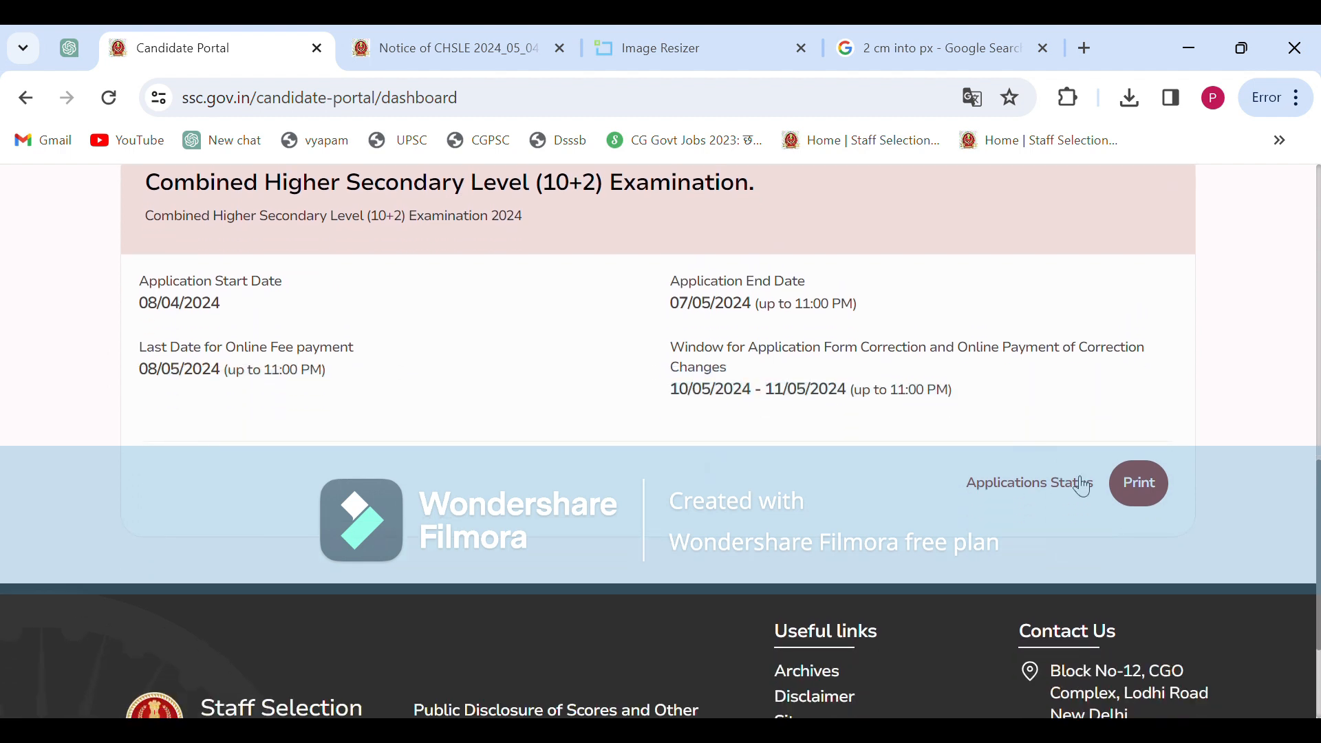
left_click(1081, 481)
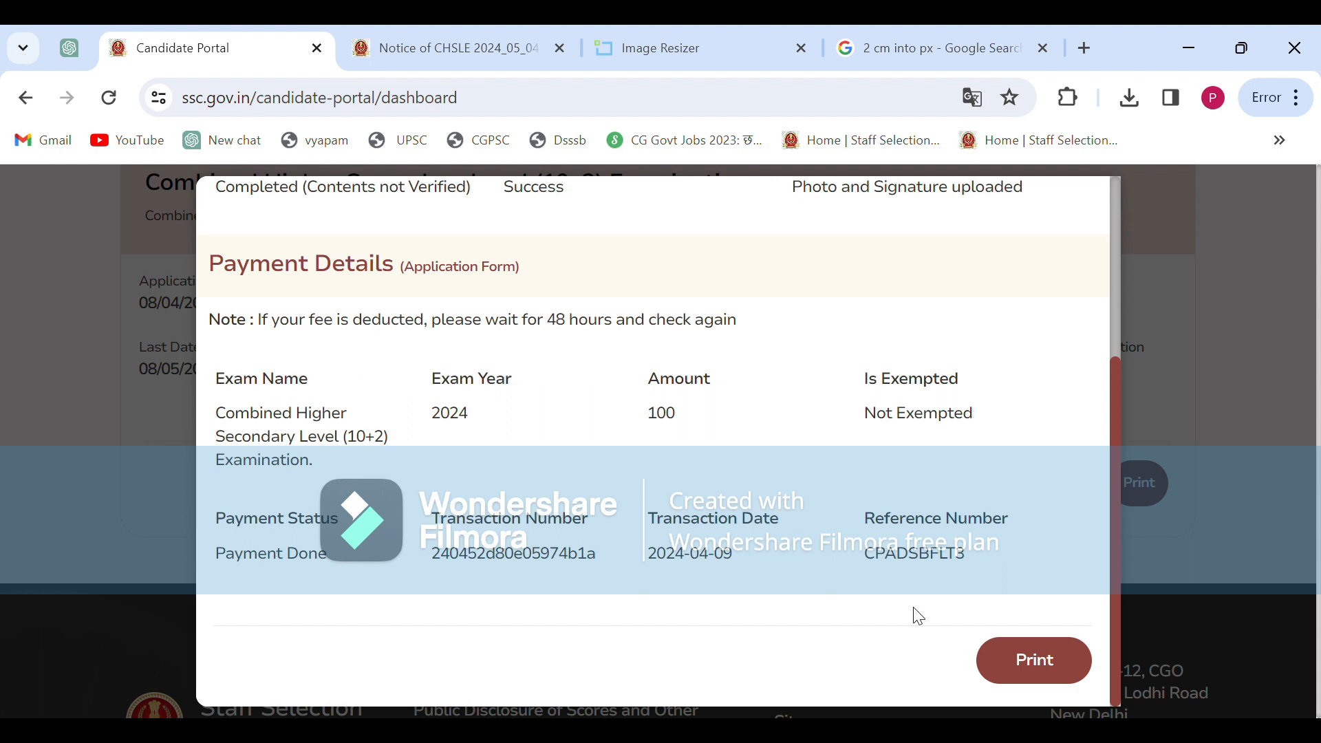
Print the CHSL 2024 application form from its status details and save it as a PDF
left_click(1032, 661)
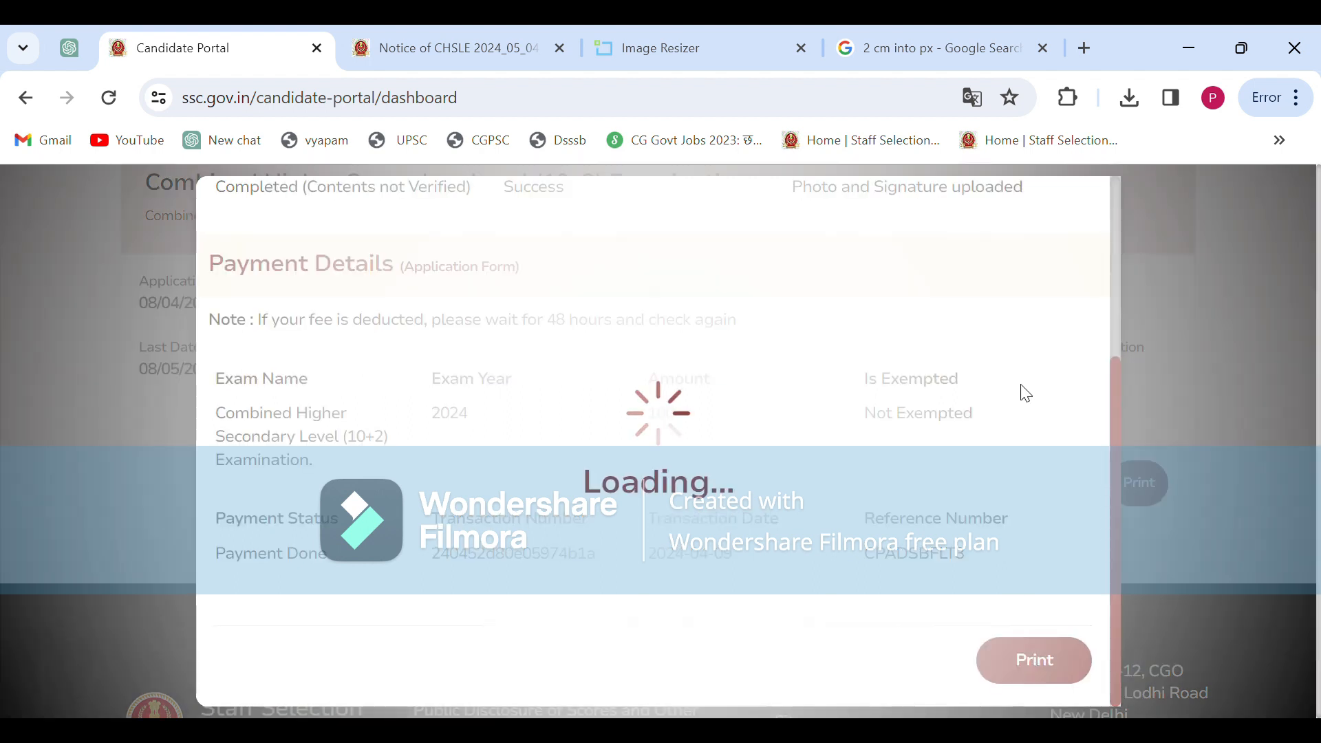
left_click(1181, 481)
left_click(1142, 487)
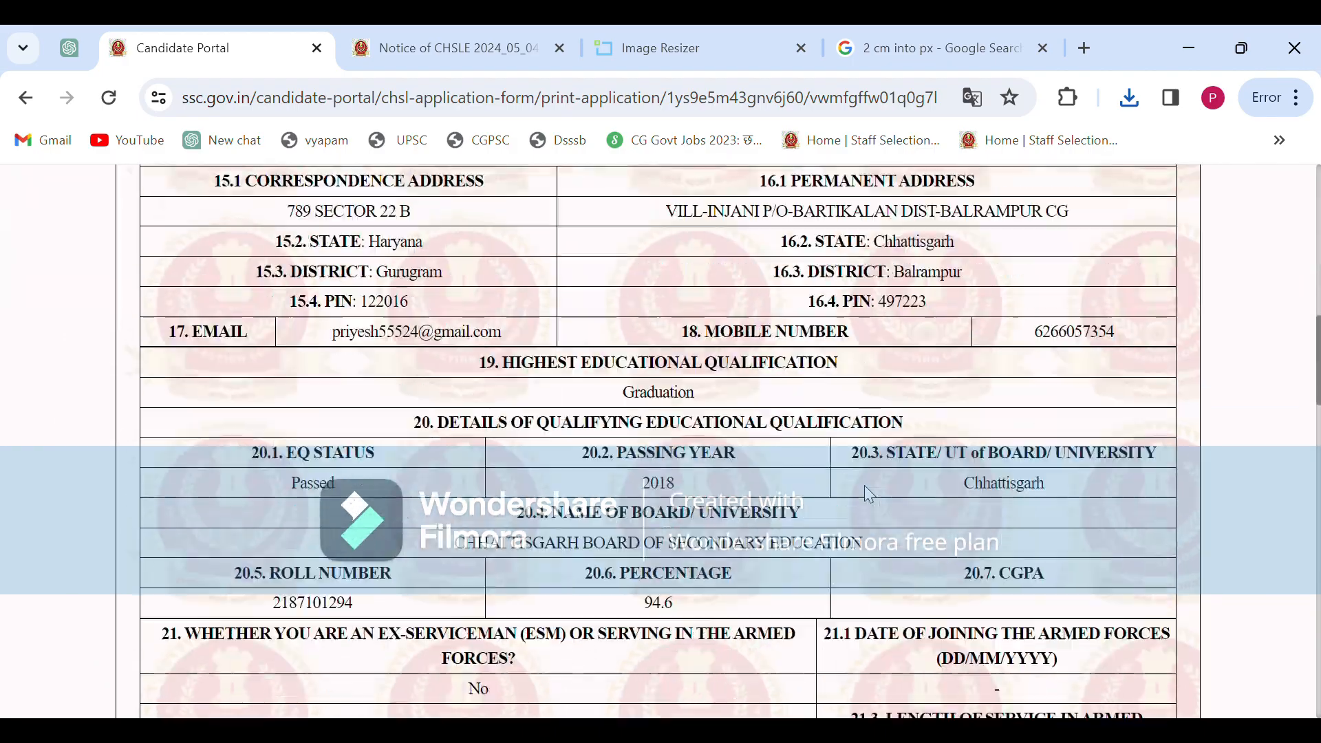
scroll(864, 485, "down", 19)
scroll(865, 485, "up", 16)
scroll(865, 485, "up", 10)
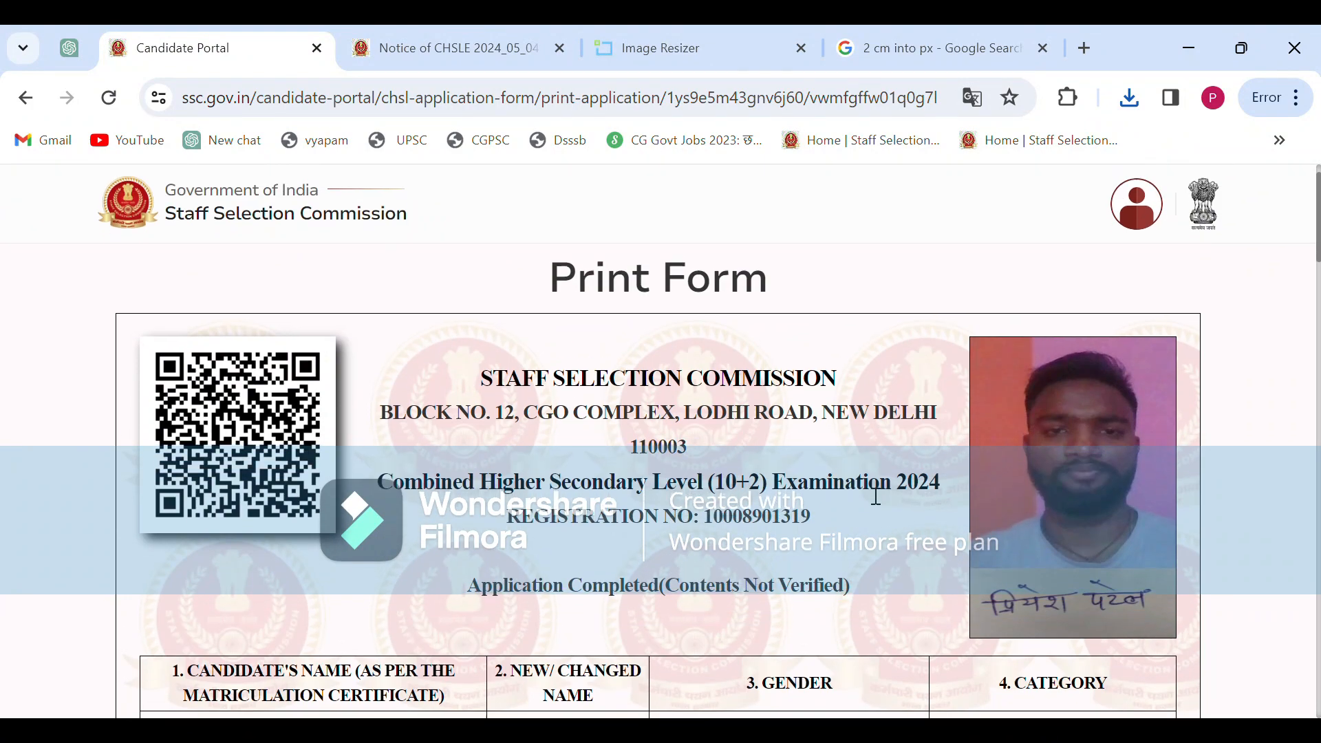
scroll(876, 496, "down", 20)
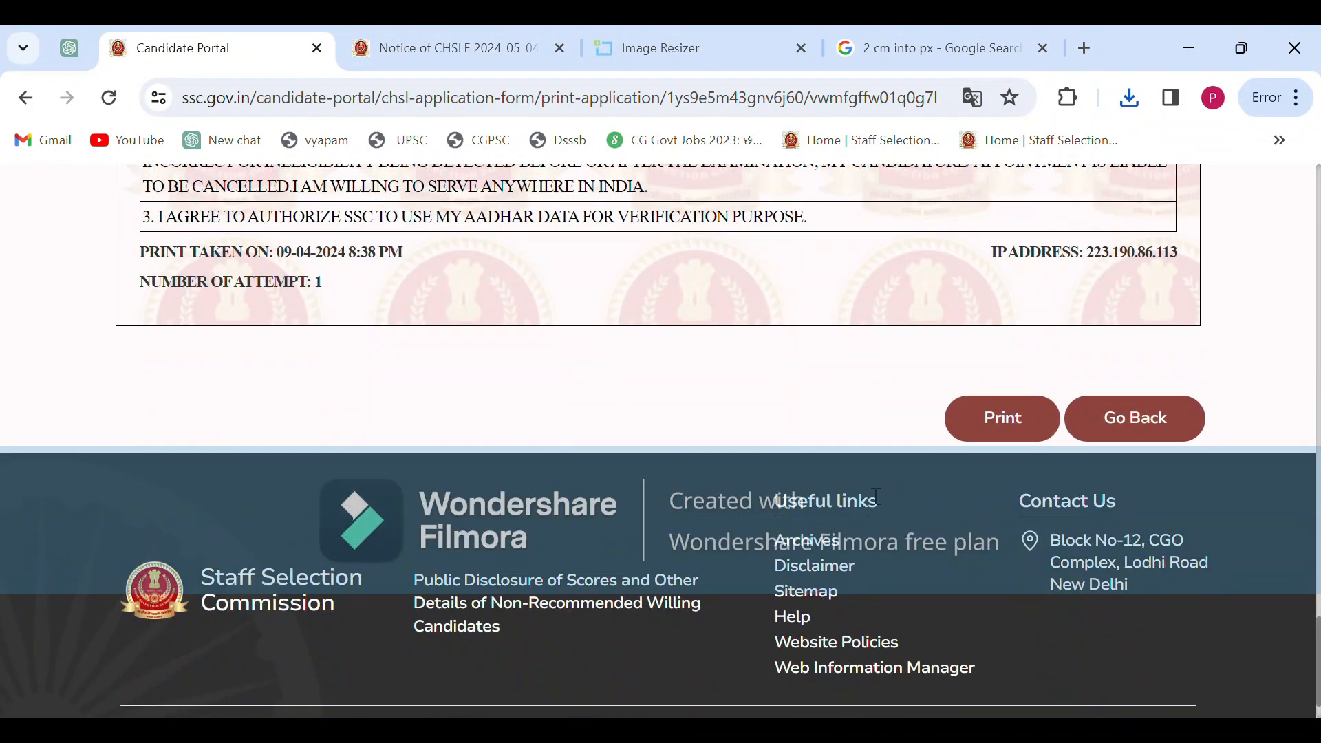
left_click(1020, 406)
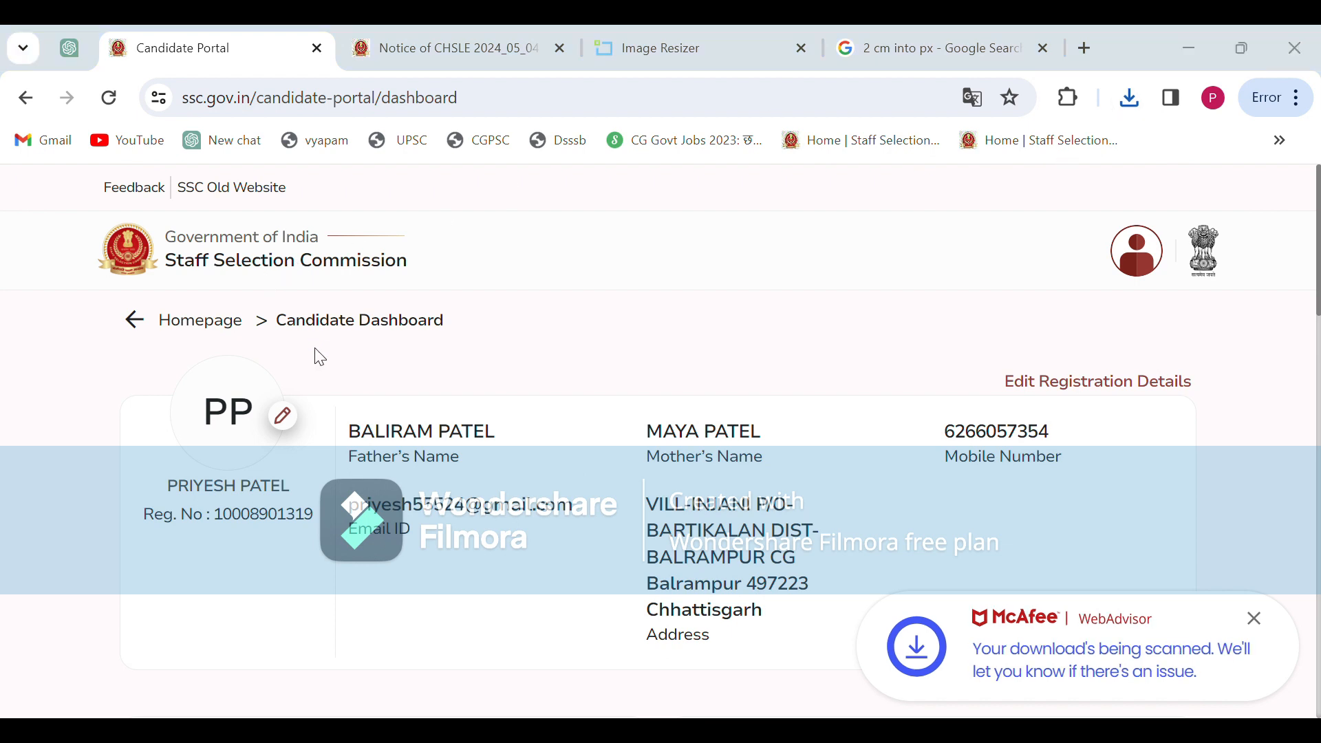
Open the downloaded application.pdf and scroll through its pages to review it
double_click(296, 395)
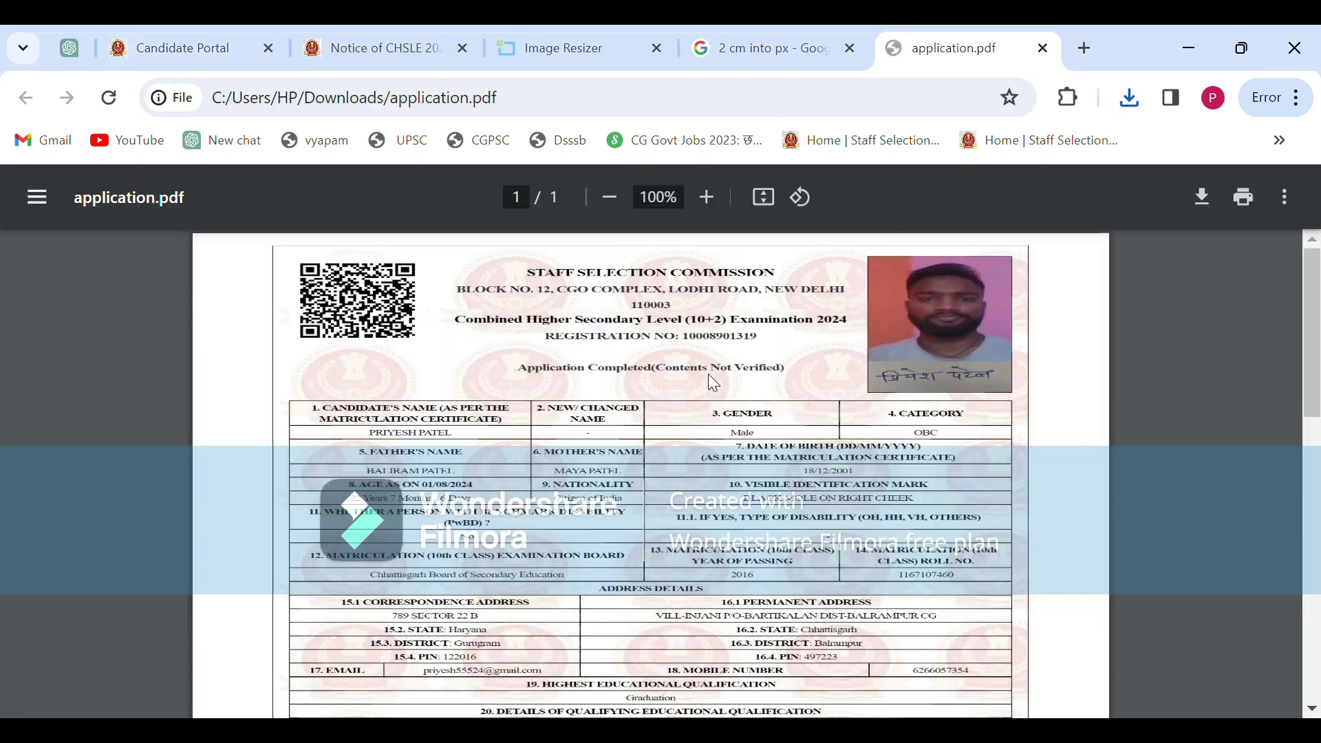
scroll(793, 426, "down", 12)
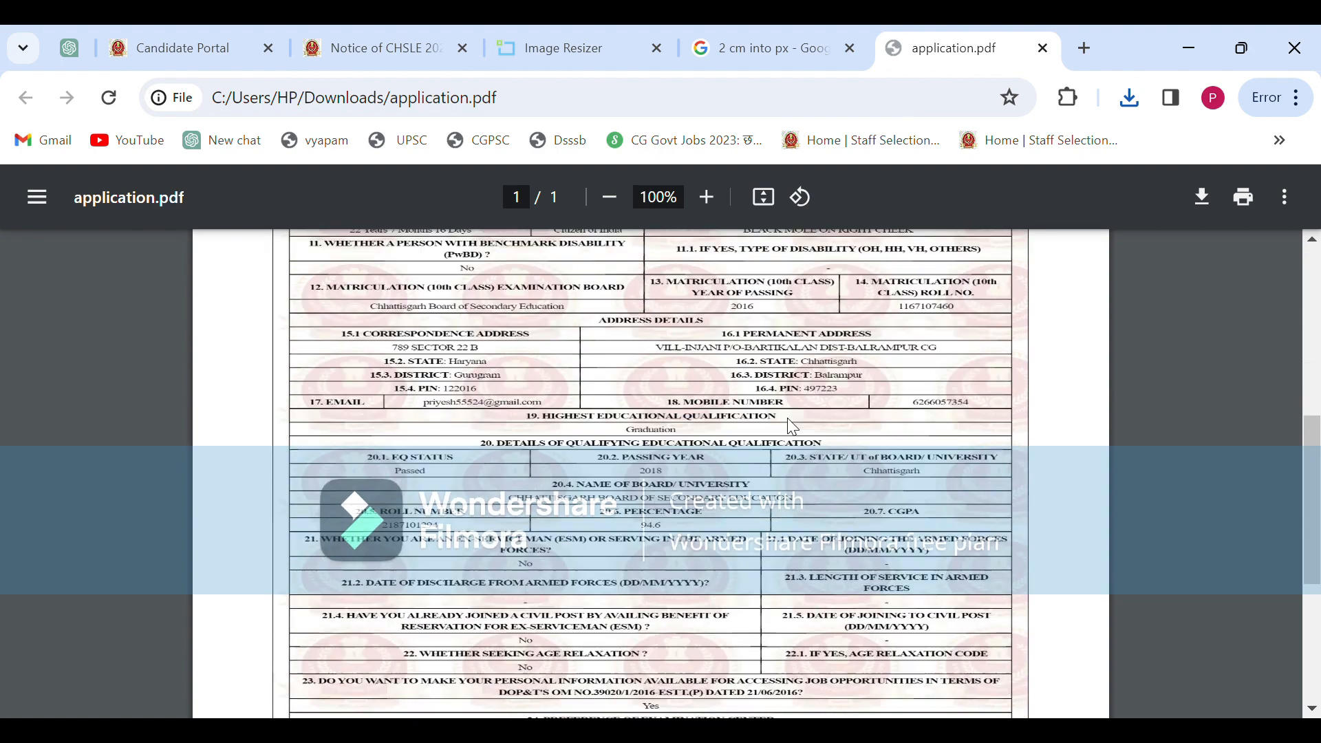
scroll(787, 419, "up", 10)
scroll(788, 418, "up", 5)
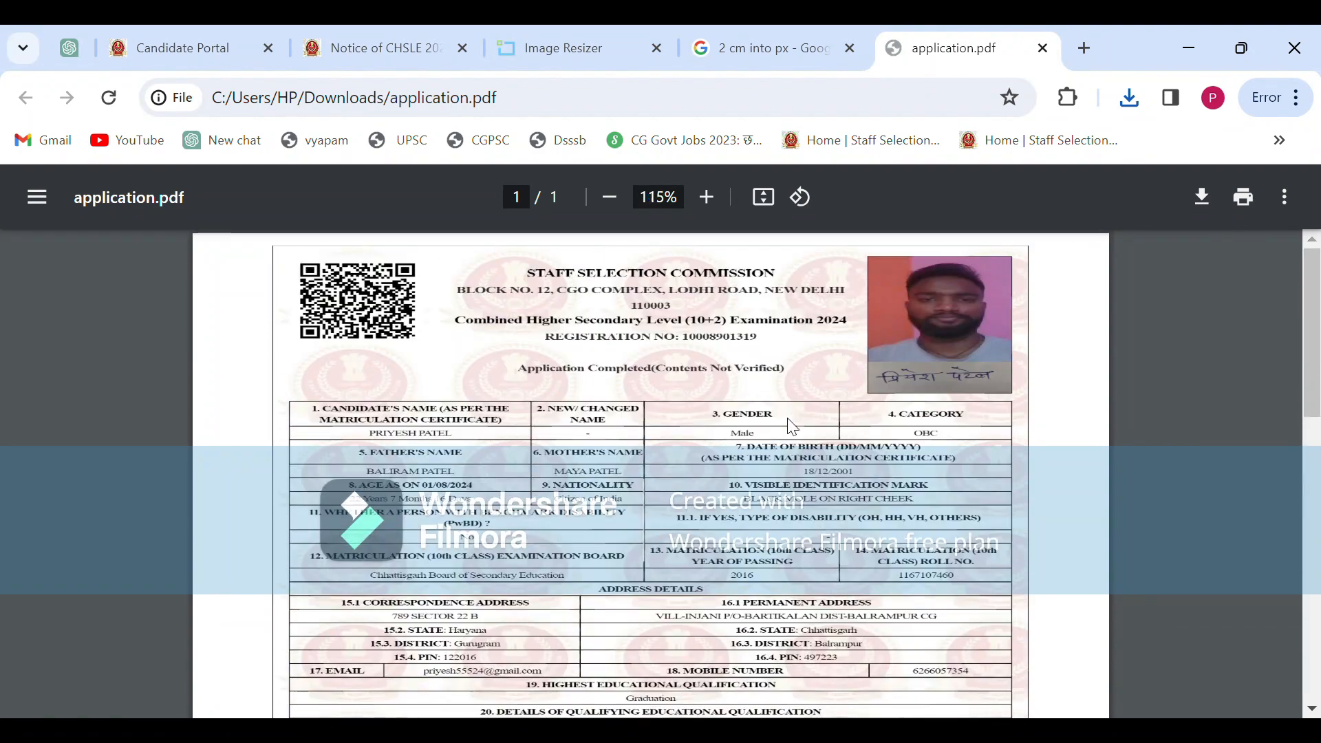
scroll(787, 418, "down", 15)
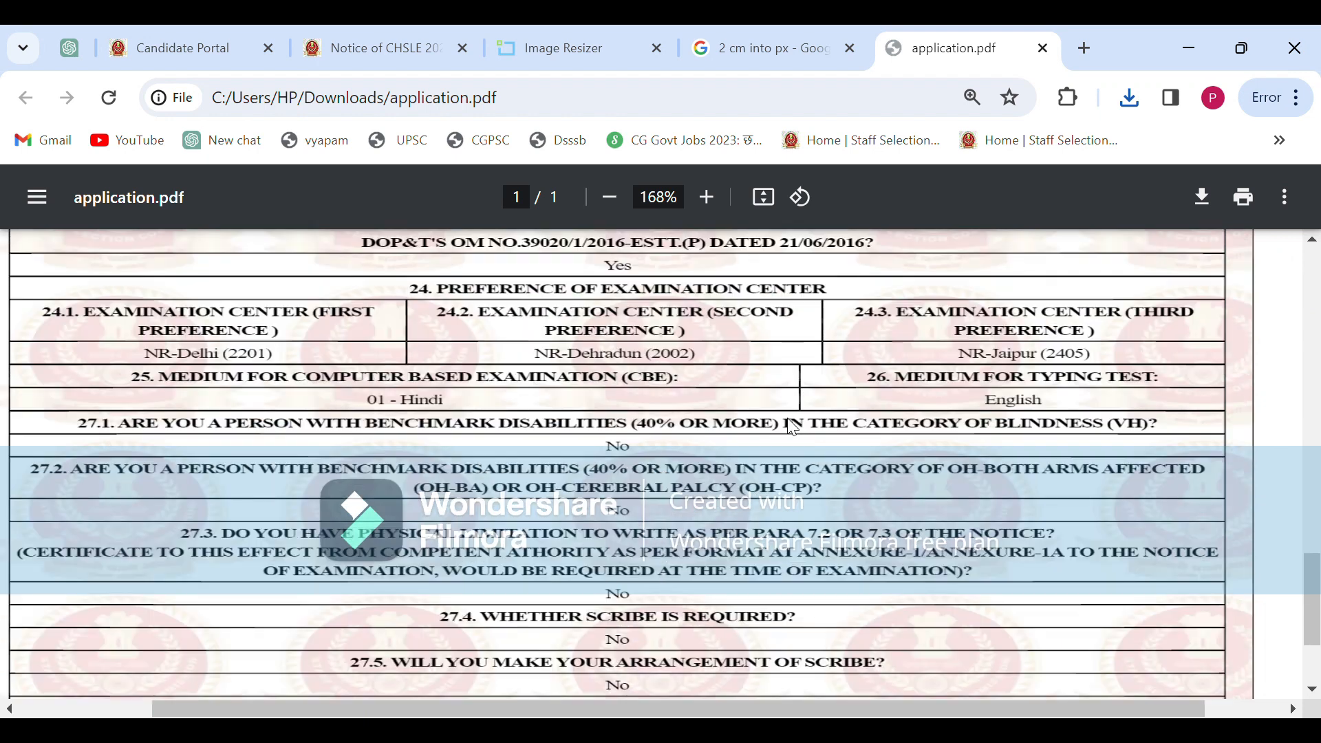
scroll(787, 418, "down", 5)
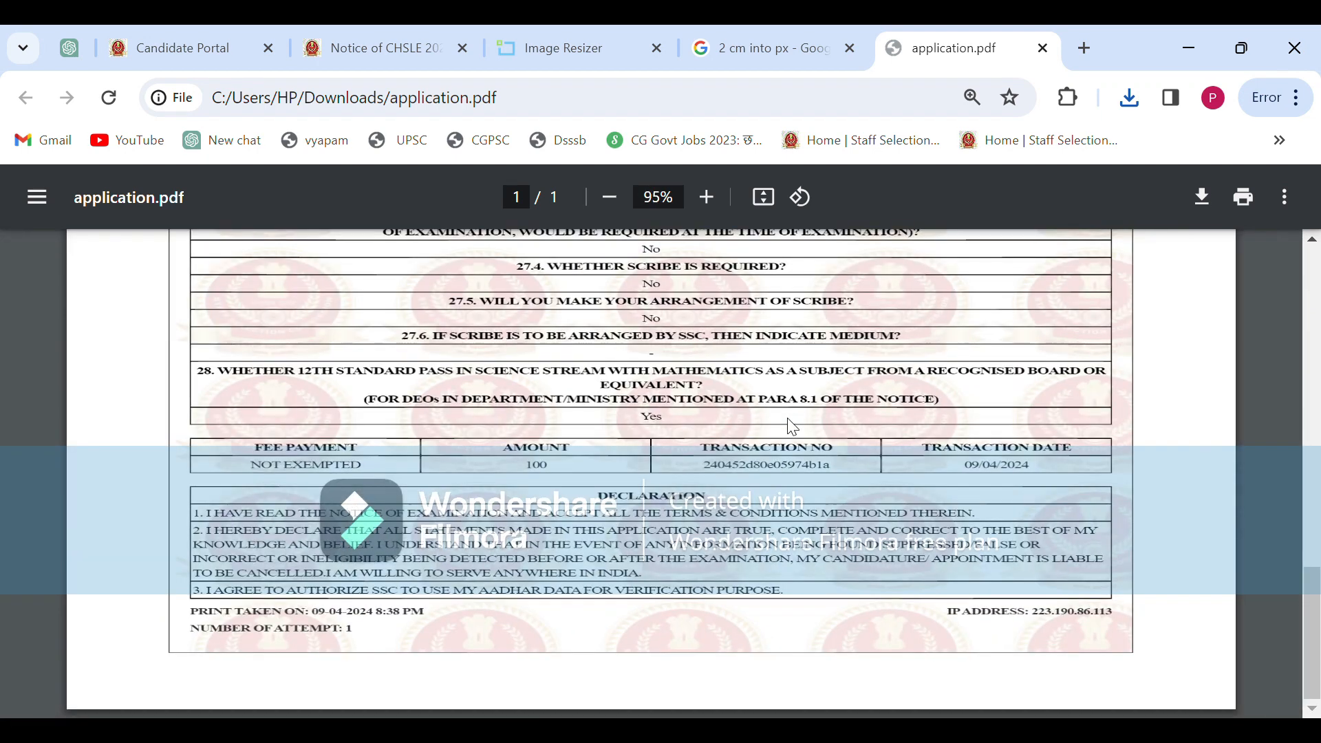
scroll(788, 418, "up", 10)
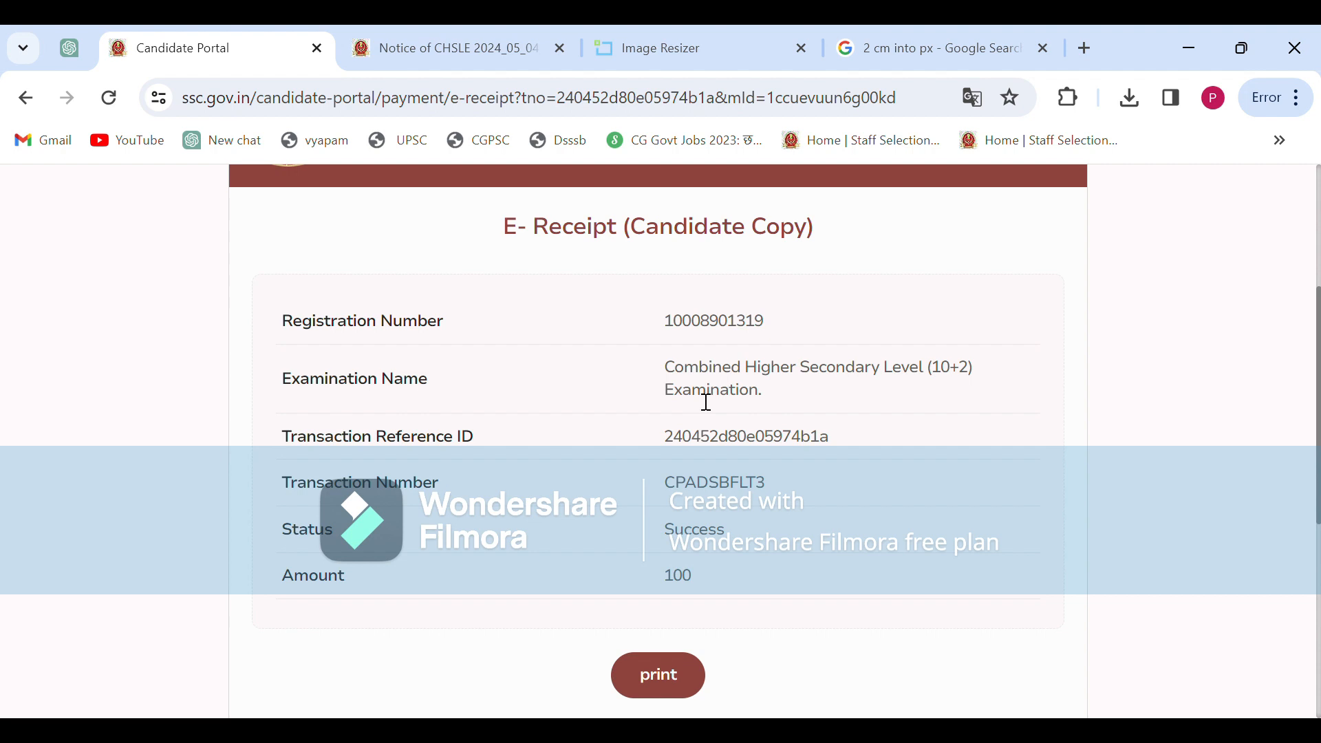
Return to the Notice of CHSLE 2024 PDF and scroll up to its page-1 dates table
scroll(649, 294, "up", 1)
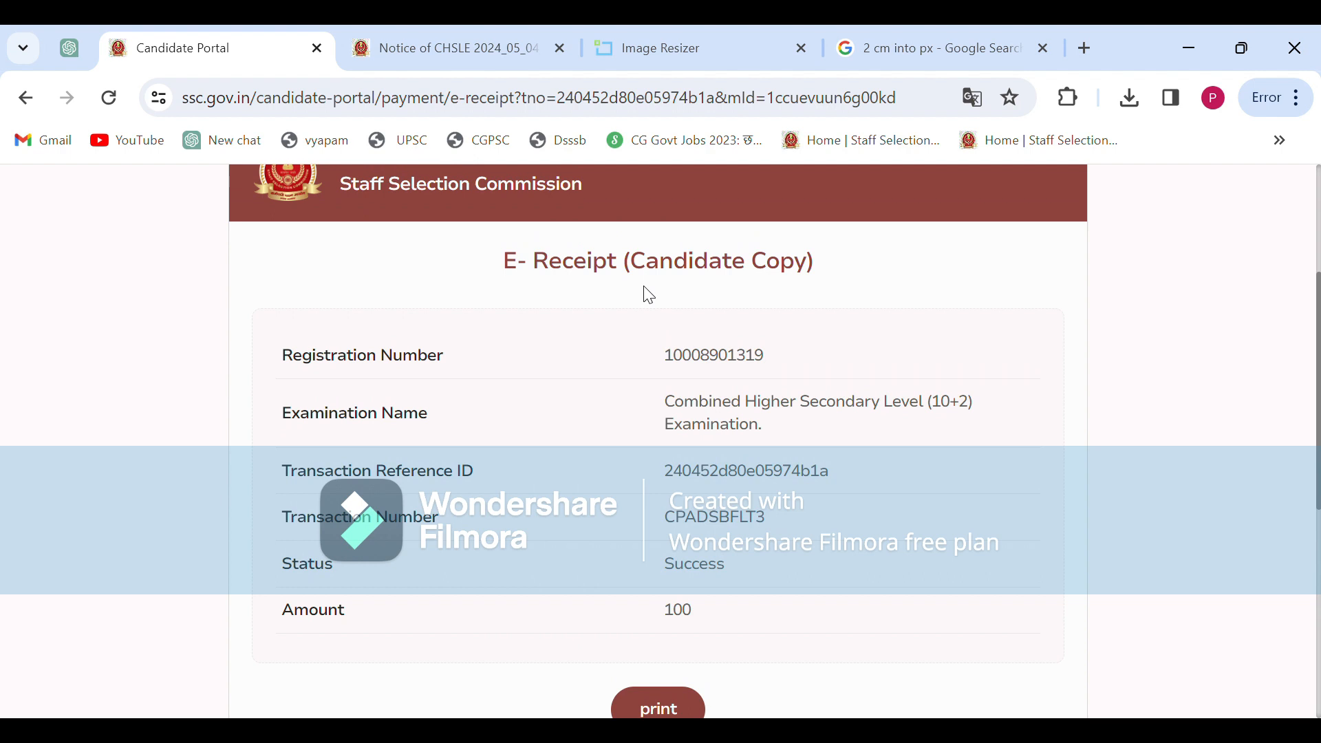
left_click(464, 28)
scroll(608, 456, "up", 8)
scroll(608, 456, "down", 10)
scroll(607, 457, "up", 12)
scroll(608, 456, "up", 15)
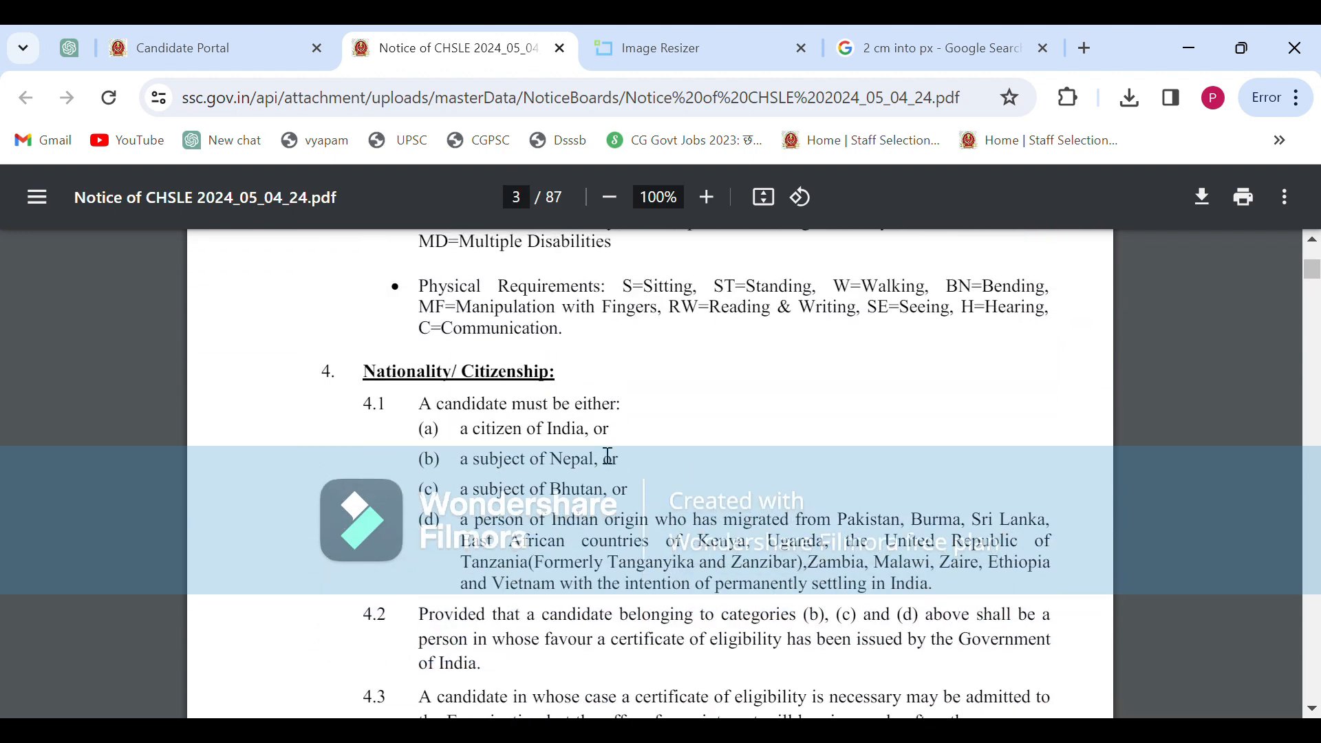
scroll(607, 456, "down", 4)
scroll(608, 456, "up", 9)
scroll(608, 457, "up", 15)
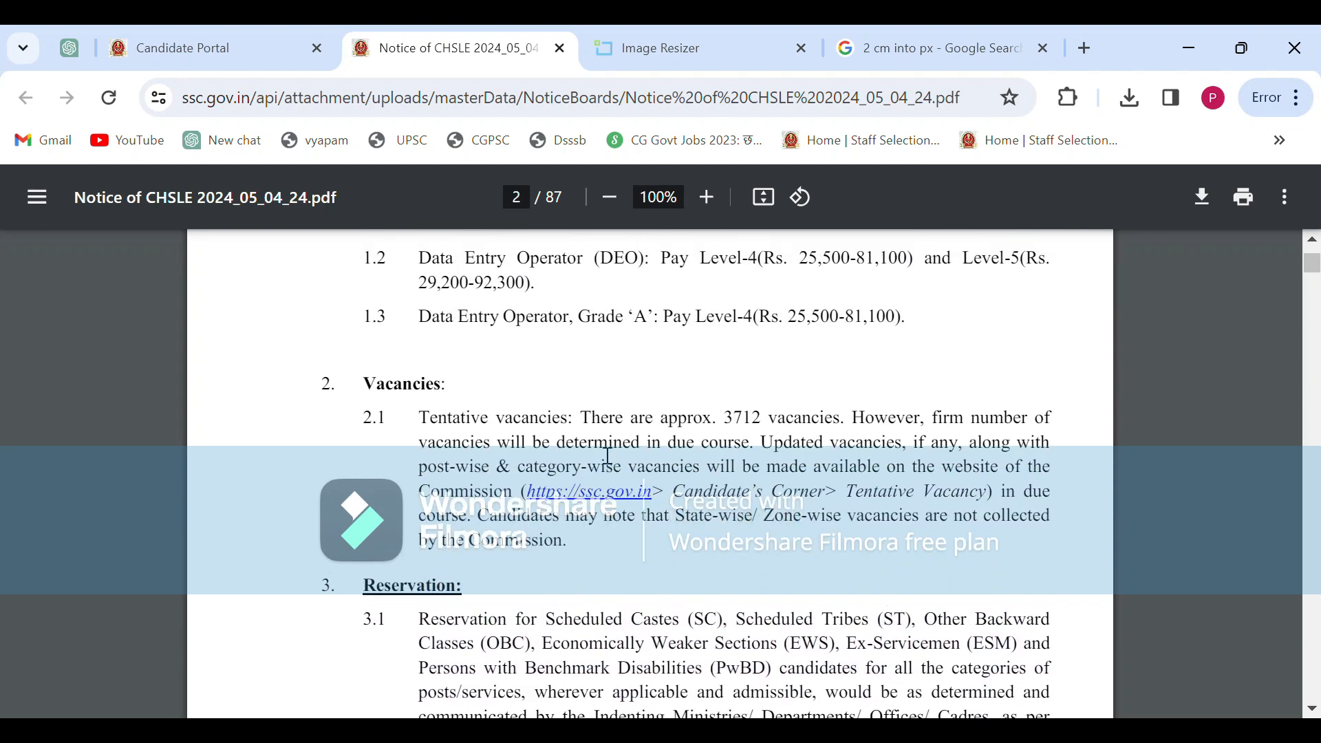
scroll(607, 456, "down", 3)
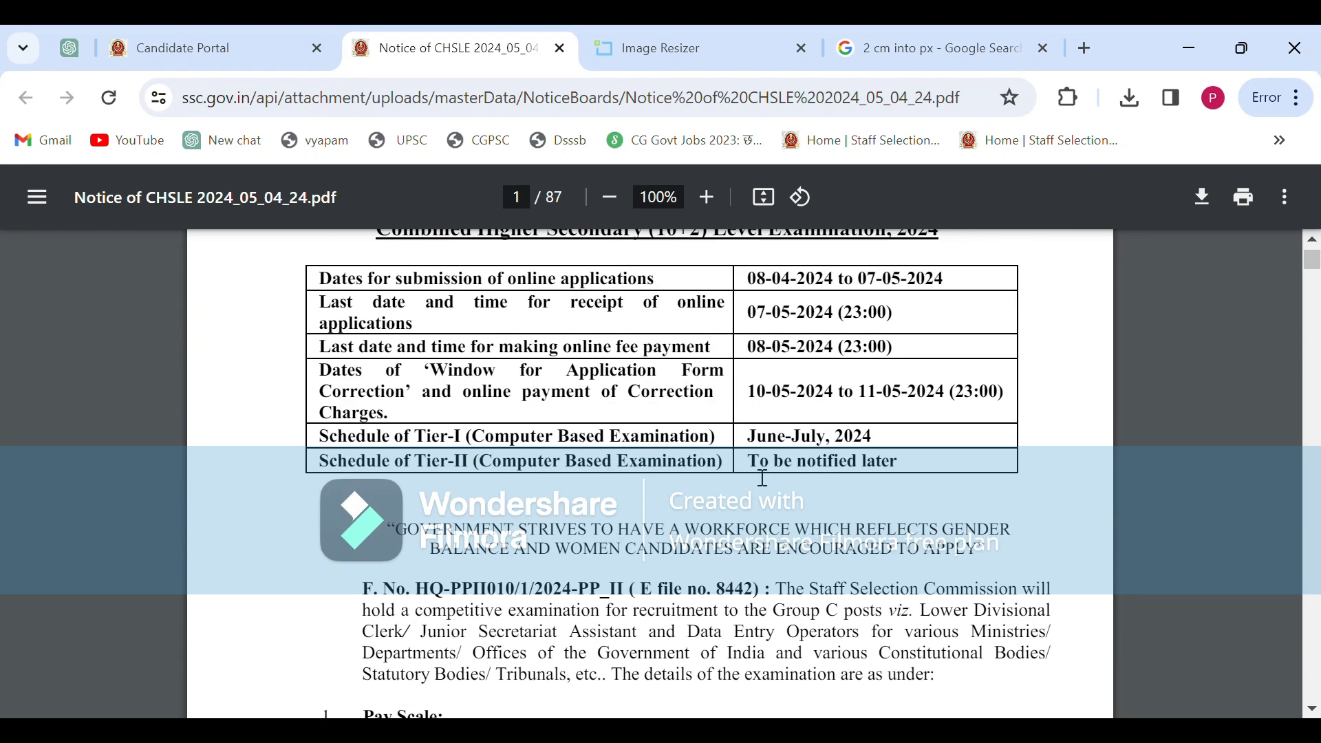
scroll(763, 478, "up", 2)
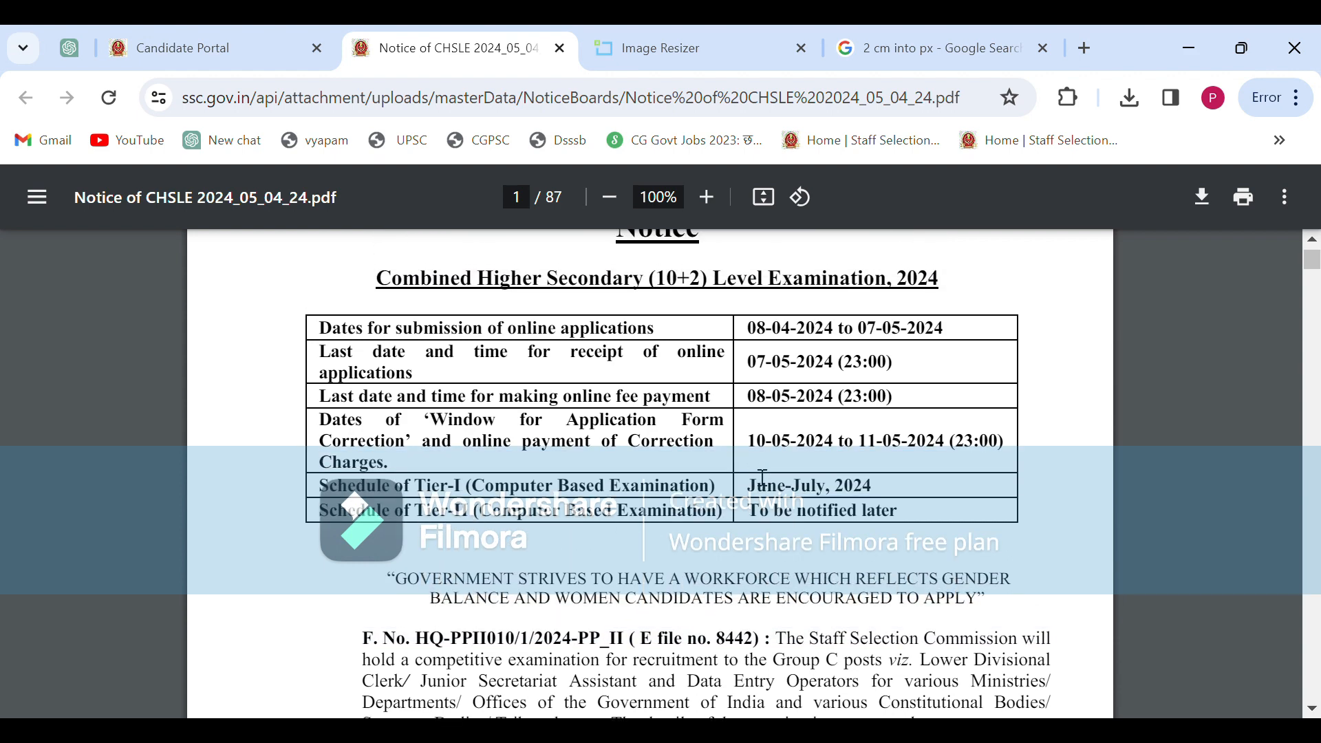